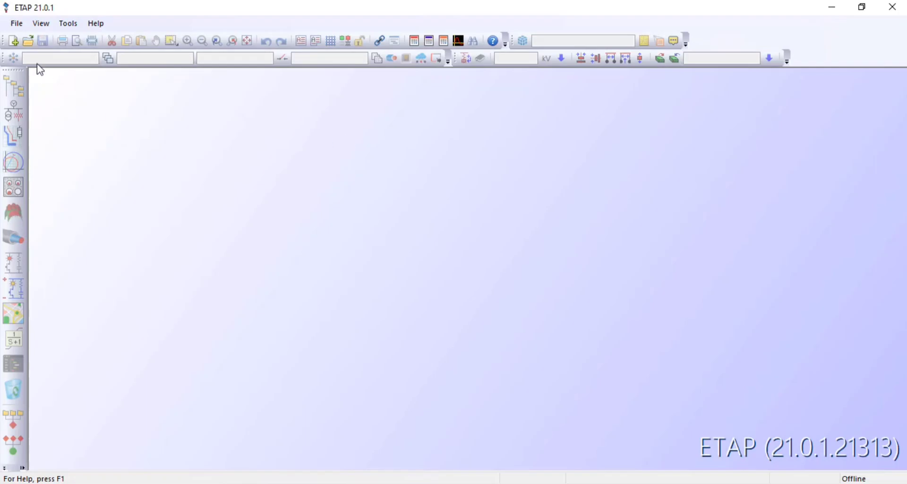
Create a new project file named Simulasi terbaru using the Metric (50 Hz) unit system.
{"action": "left_click", "coordinate": [13, 42]}
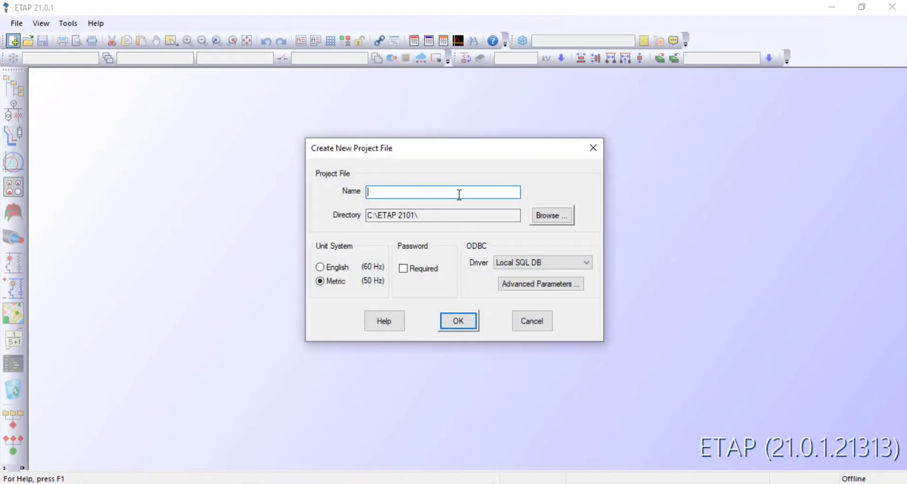
{"action": "type", "text": "Simulasi terb"}
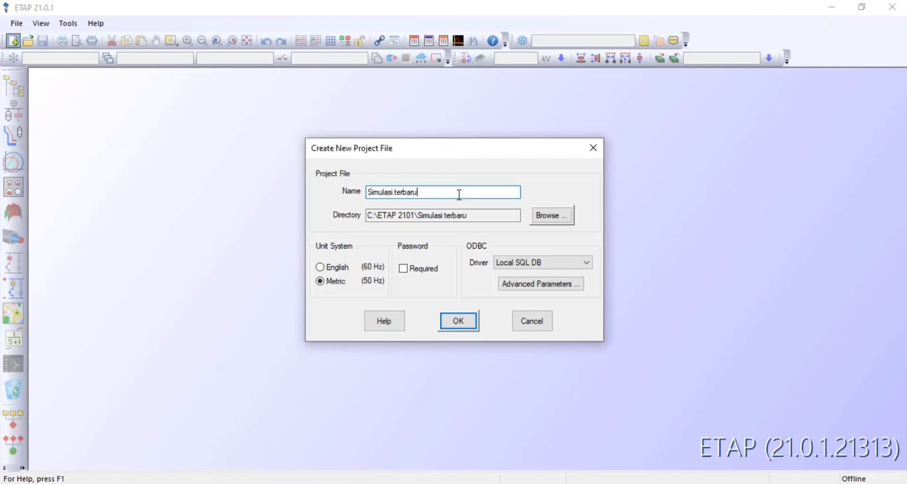
{"action": "type", "text": "aru"}
{"action": "left_click", "coordinate": [333, 285]}
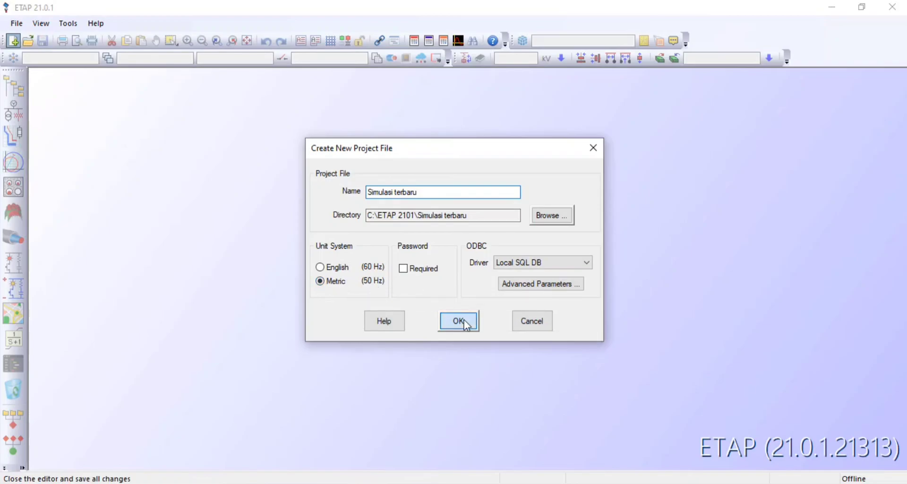
{"action": "key", "text": "Return"}
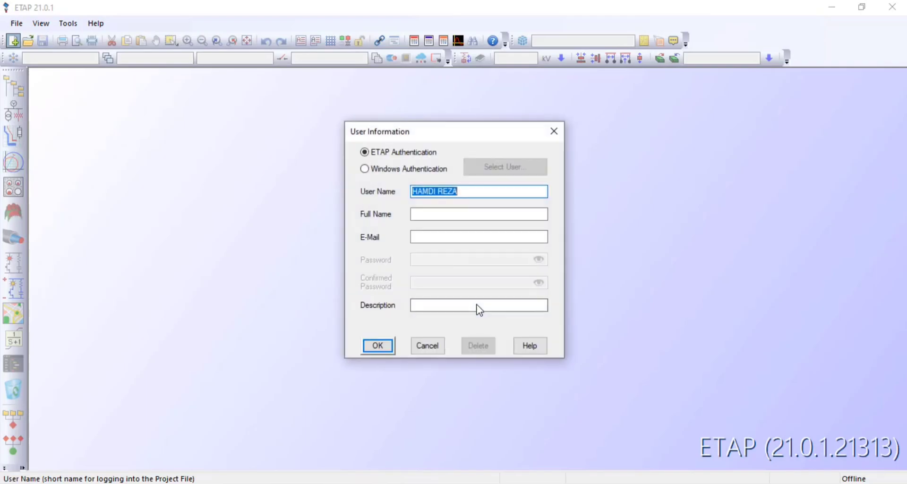
Accept the user information, log on with Project Manager & Editor access and maximize the one-line diagram window.
{"action": "left_click", "coordinate": [384, 345]}
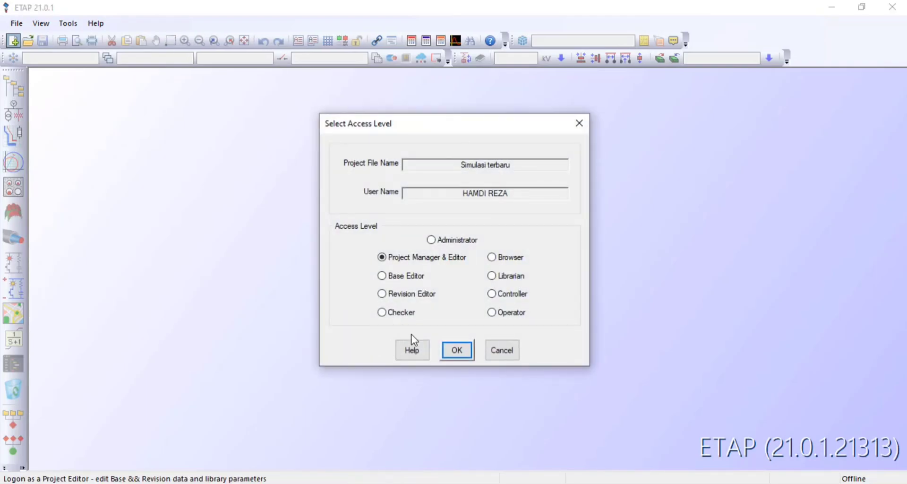
{"action": "left_click", "coordinate": [465, 352]}
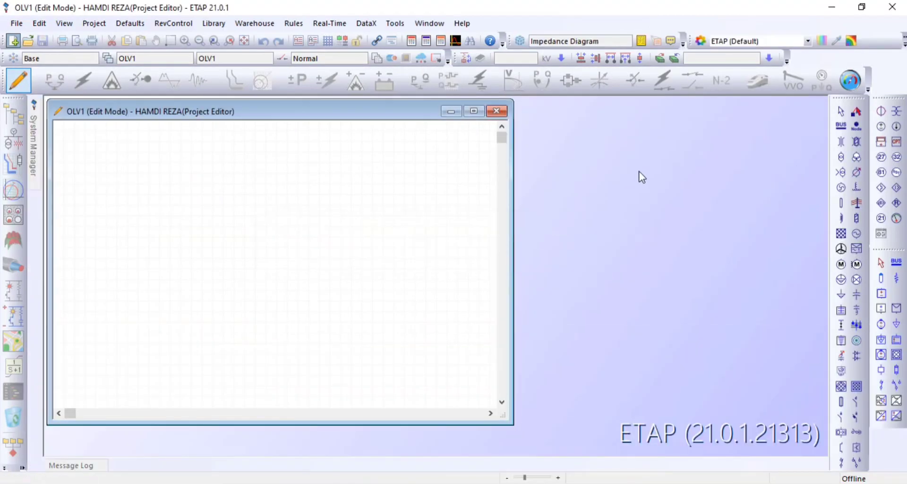
{"action": "left_click", "coordinate": [474, 113]}
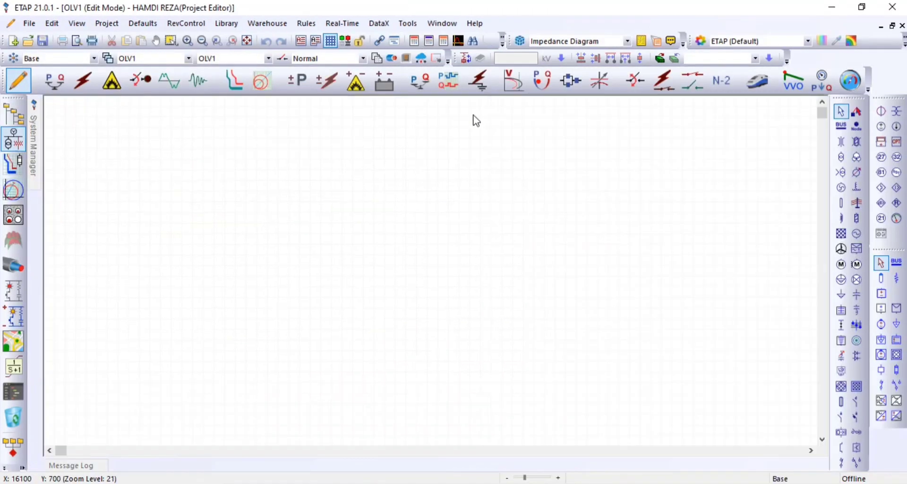
Place a power grid in the upper-left area of the one-line diagram.
{"action": "left_click", "coordinate": [841, 233]}
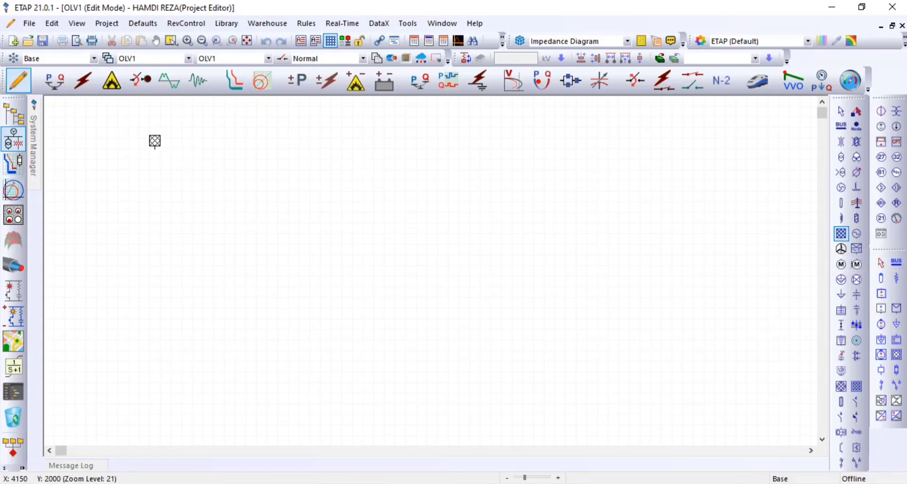
{"action": "left_click", "coordinate": [159, 155]}
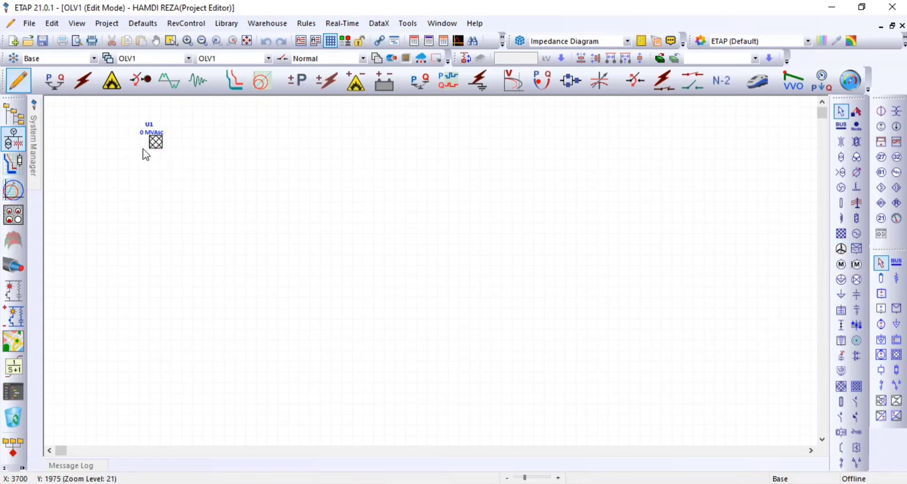
{"action": "scroll", "coordinate": [146, 153], "scroll_direction": "up", "scroll_amount": 1}
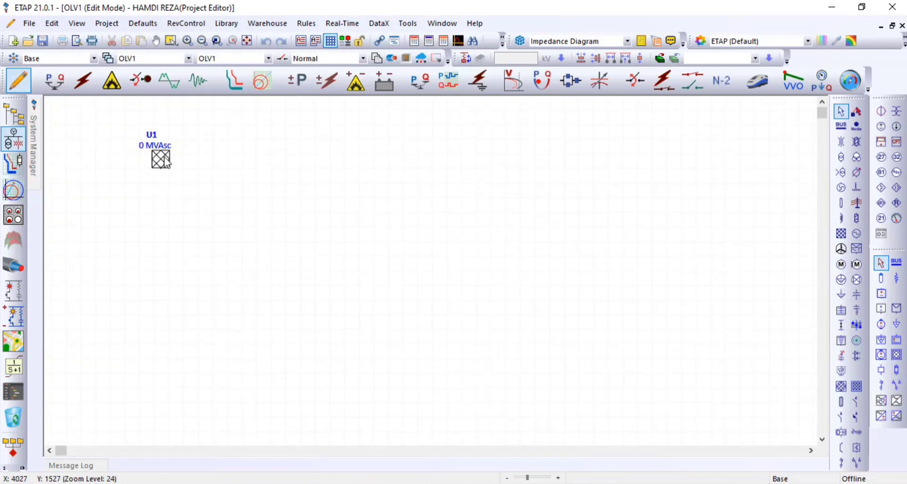
{"action": "left_click", "coordinate": [165, 163]}
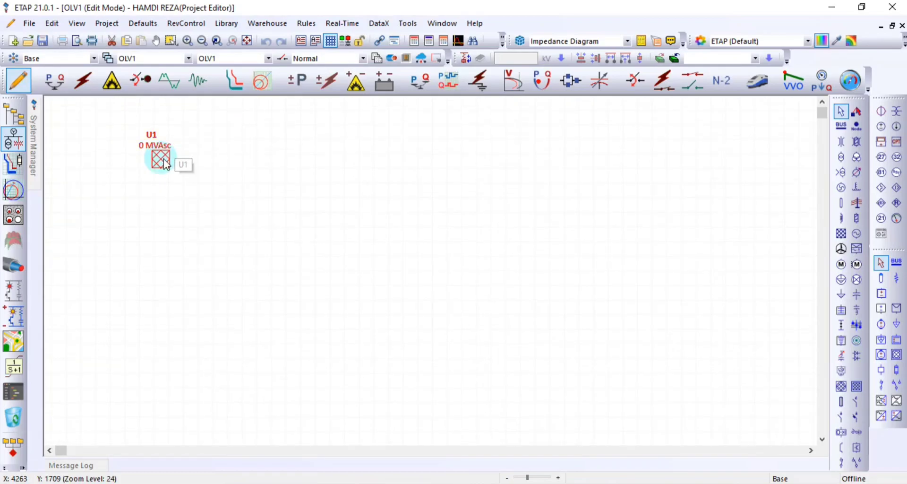
{"action": "double_click", "coordinate": [165, 163]}
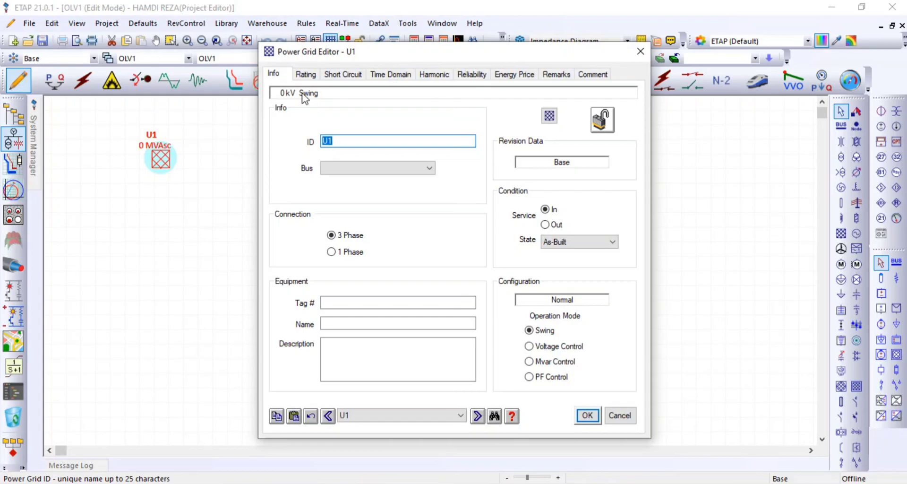
{"action": "left_click", "coordinate": [641, 51]}
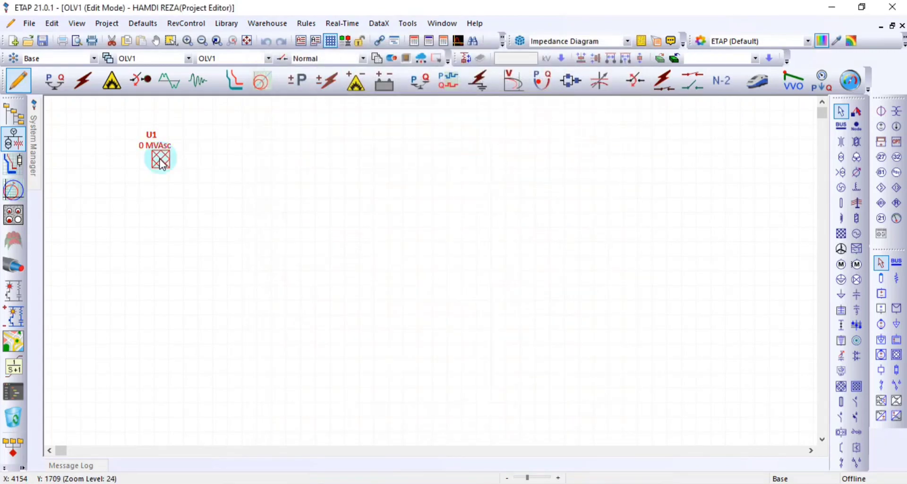
Give the power grid the ID Gardu Induk A and a rated voltage of 20 kV, and adjust its label position.
{"action": "double_click", "coordinate": [162, 163]}
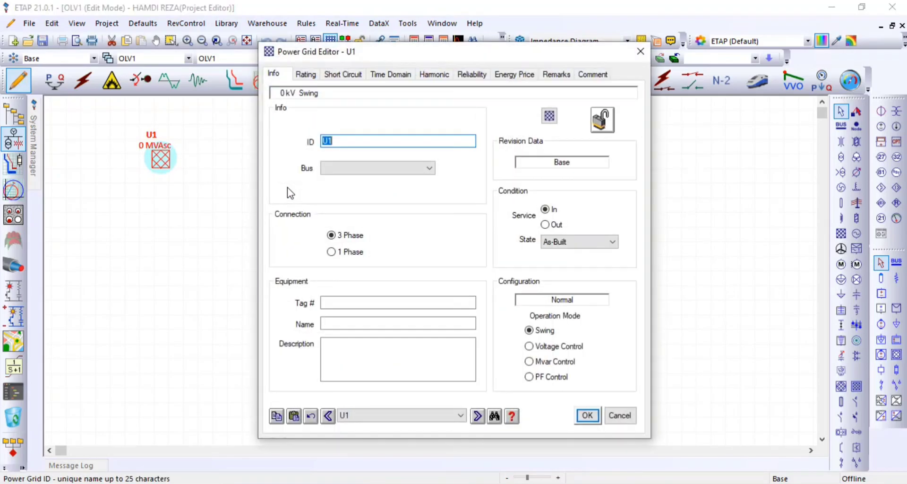
{"action": "type", "text": "Gardu Induk A"}
{"action": "left_click", "coordinate": [305, 80]}
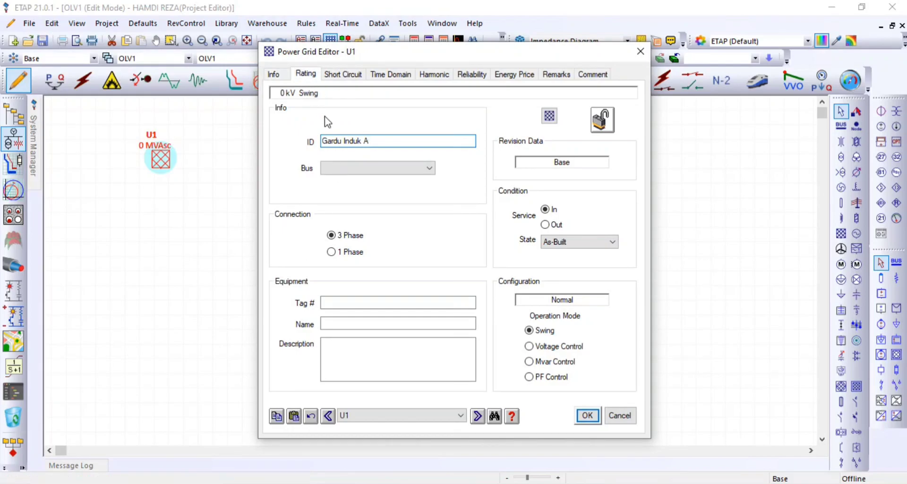
{"action": "type", "text": "2"}
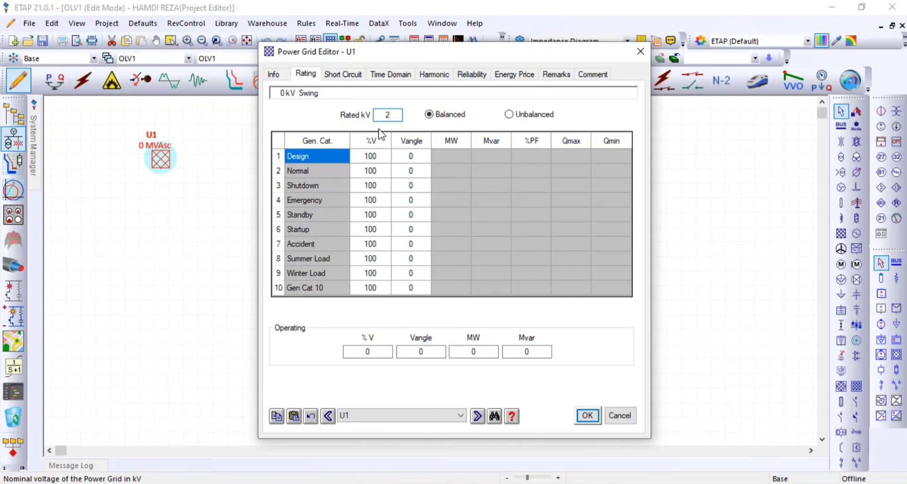
{"action": "type", "text": "0"}
{"action": "left_click", "coordinate": [274, 75]}
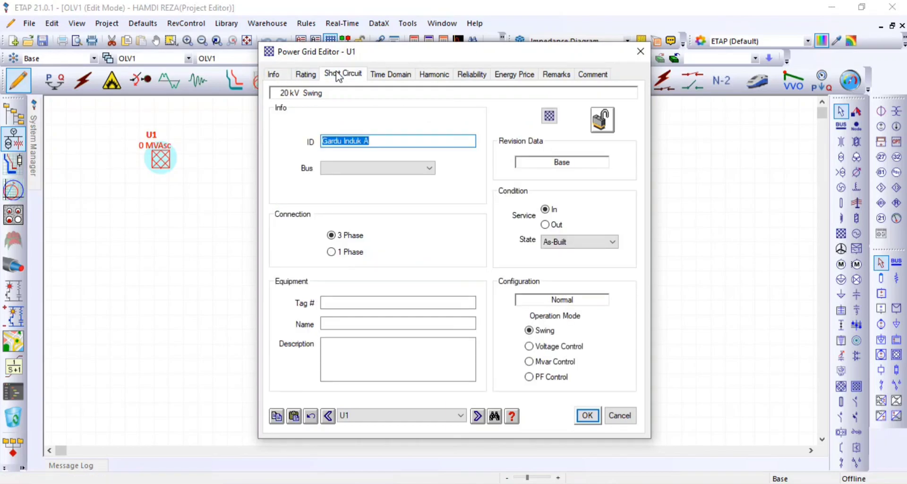
{"action": "left_click", "coordinate": [338, 76]}
{"action": "left_click", "coordinate": [306, 77]}
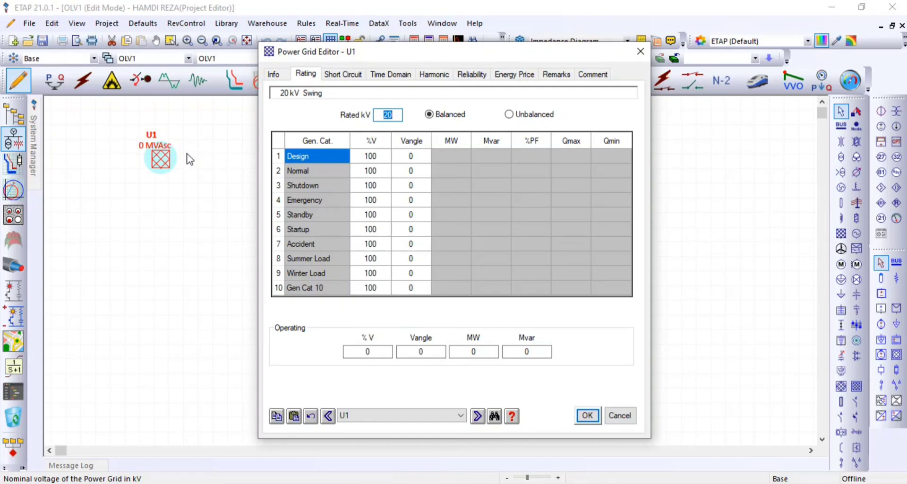
{"action": "left_click", "coordinate": [588, 417]}
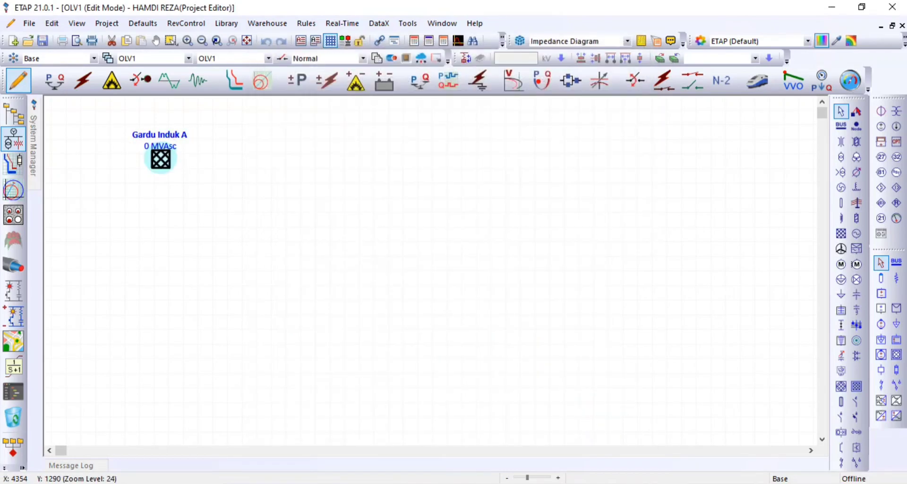
{"action": "left_click_drag", "start_coordinate": [170, 140], "coordinate": [176, 138]}
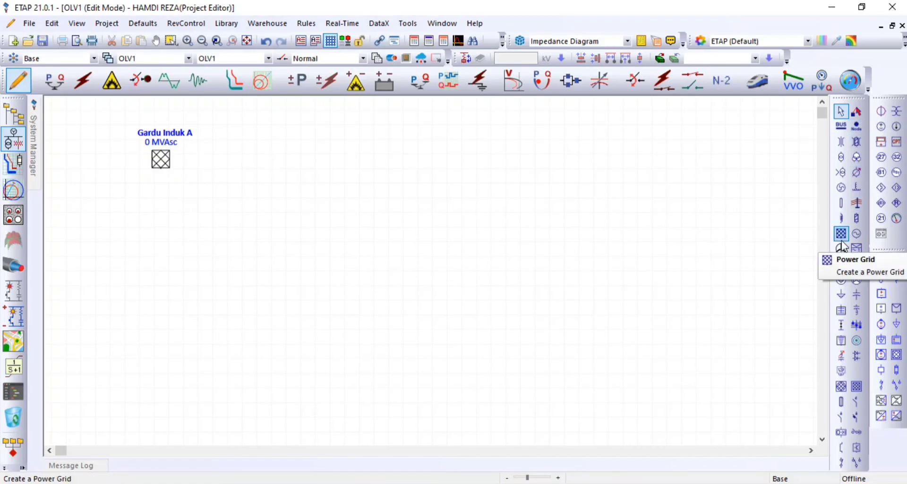
Place a second power grid in the upper-right area of the diagram, level with Gardu Induk A.
{"action": "left_click", "coordinate": [841, 237]}
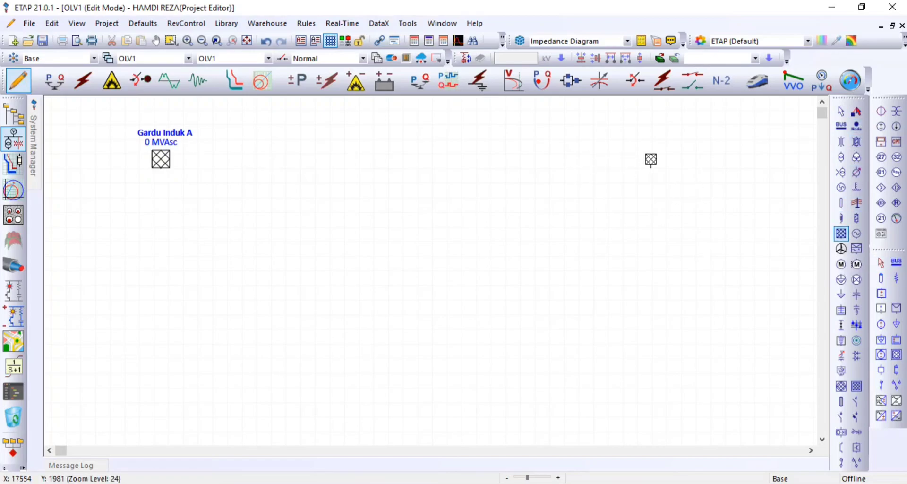
{"action": "left_click", "coordinate": [651, 159]}
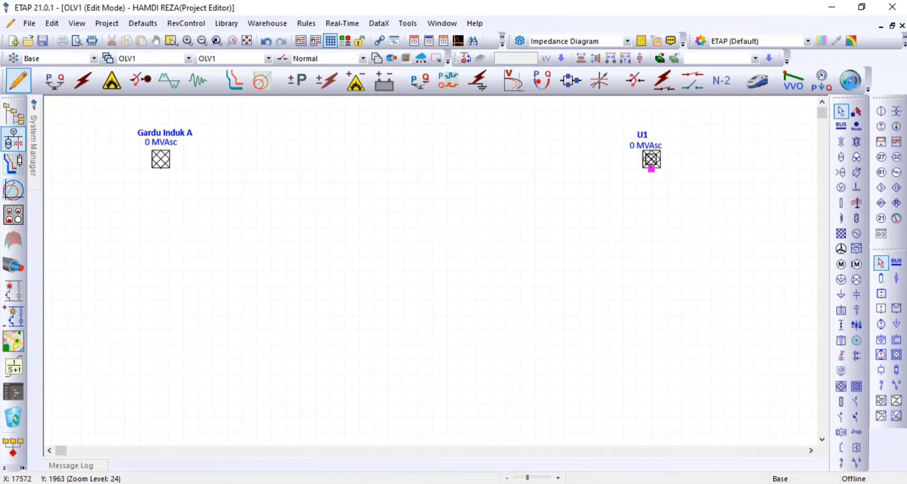
Give the second power grid the ID Gardu Induk B and a rated voltage of 20 kV, and adjust its label position.
{"action": "left_click", "coordinate": [652, 162]}
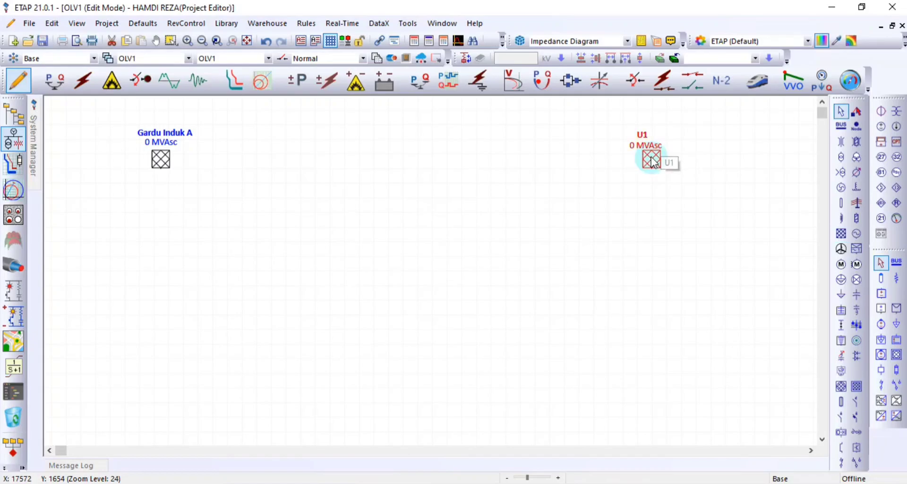
{"action": "double_click", "coordinate": [653, 162]}
{"action": "type", "text": "G"}
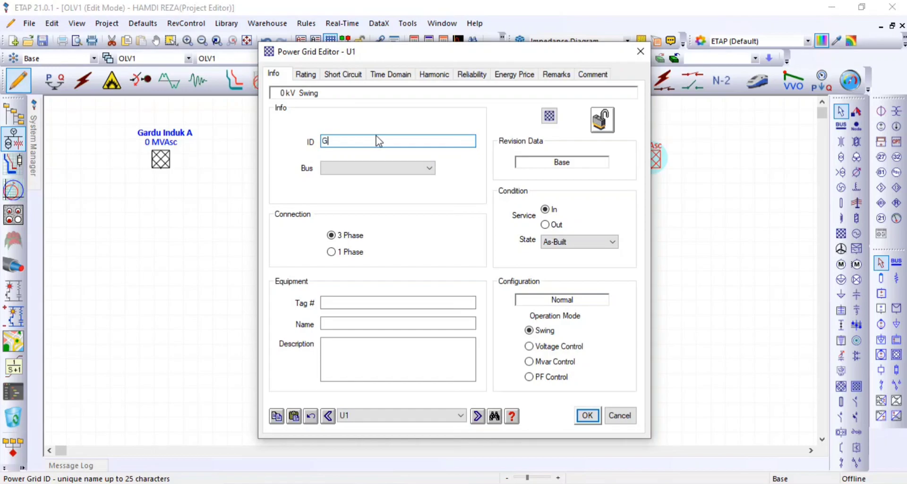
{"action": "type", "text": "ardu Induk B"}
{"action": "left_click", "coordinate": [306, 74]}
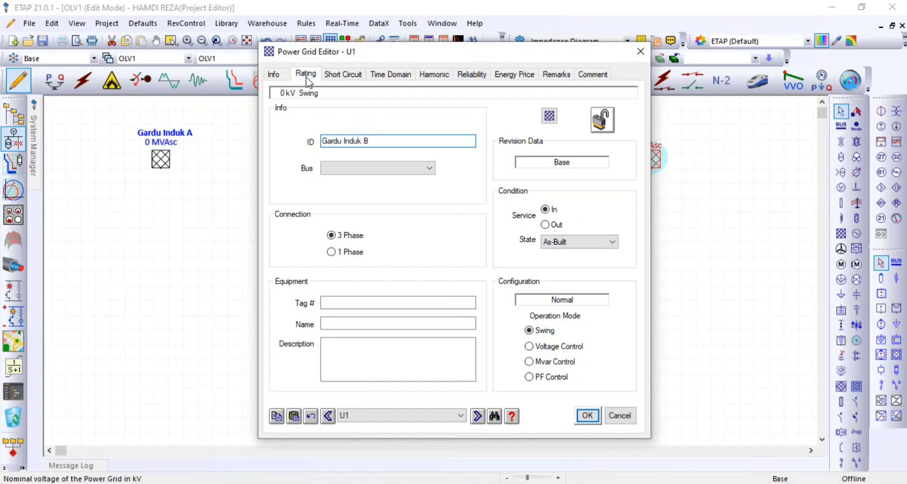
{"action": "type", "text": "20"}
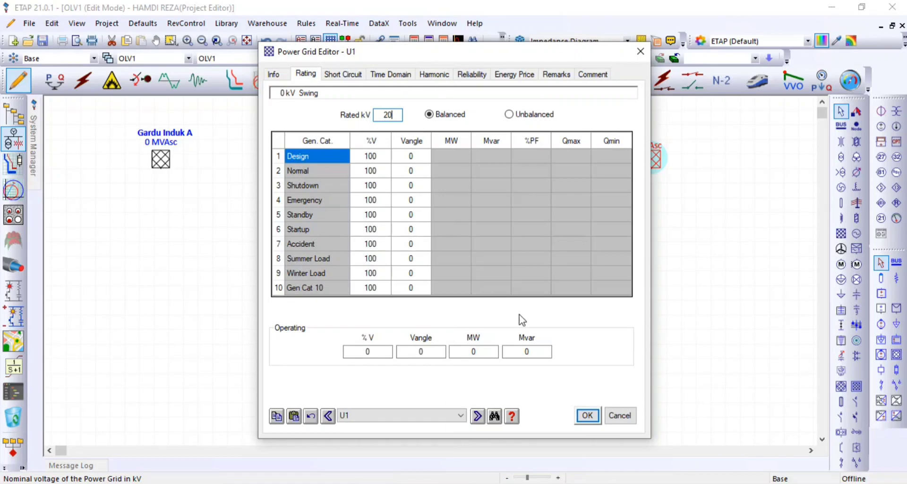
{"action": "left_click", "coordinate": [587, 416]}
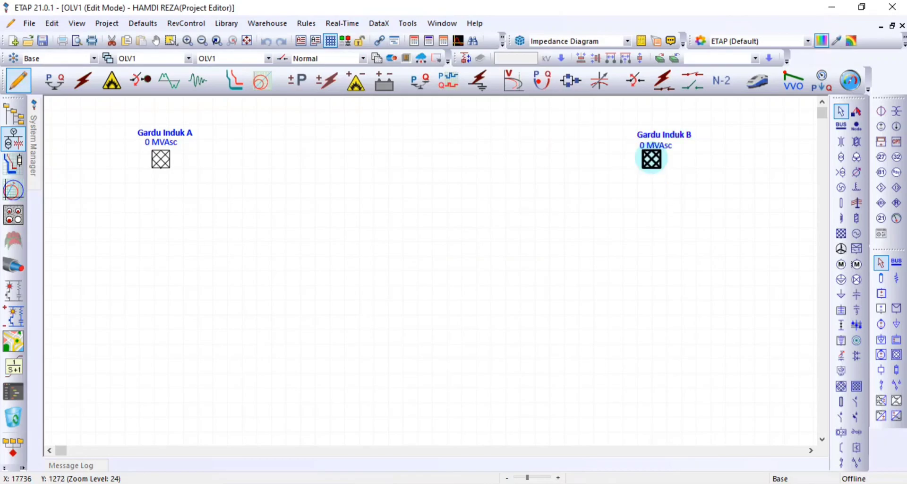
{"action": "left_click_drag", "start_coordinate": [649, 148], "coordinate": [685, 136]}
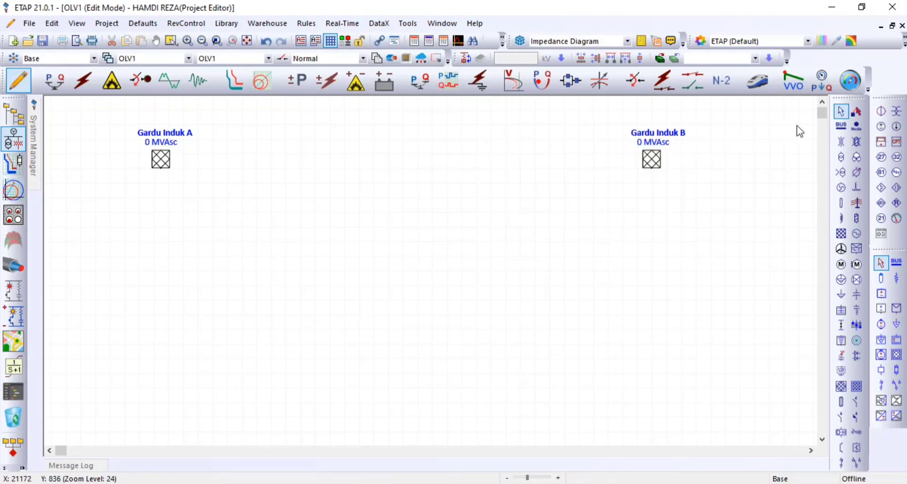
Place one bus directly below Gardu Induk A and another directly below Gardu Induk B.
{"action": "left_click", "coordinate": [841, 125]}
{"action": "left_click", "coordinate": [147, 200]}
{"action": "left_click_drag", "start_coordinate": [147, 201], "coordinate": [160, 186]}
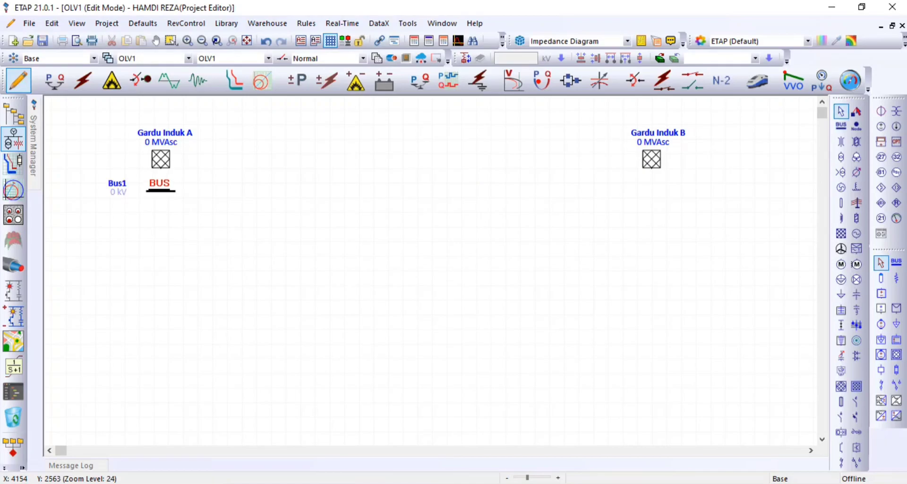
{"action": "left_click", "coordinate": [842, 126]}
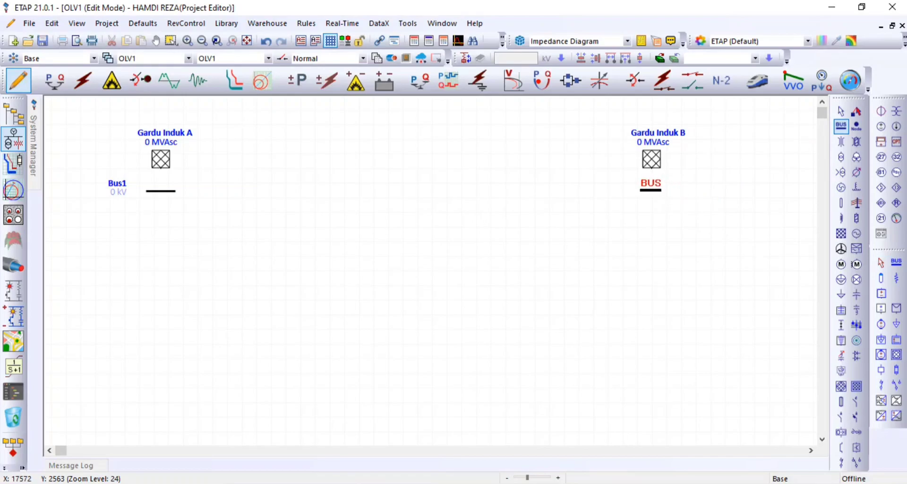
{"action": "left_click", "coordinate": [652, 188]}
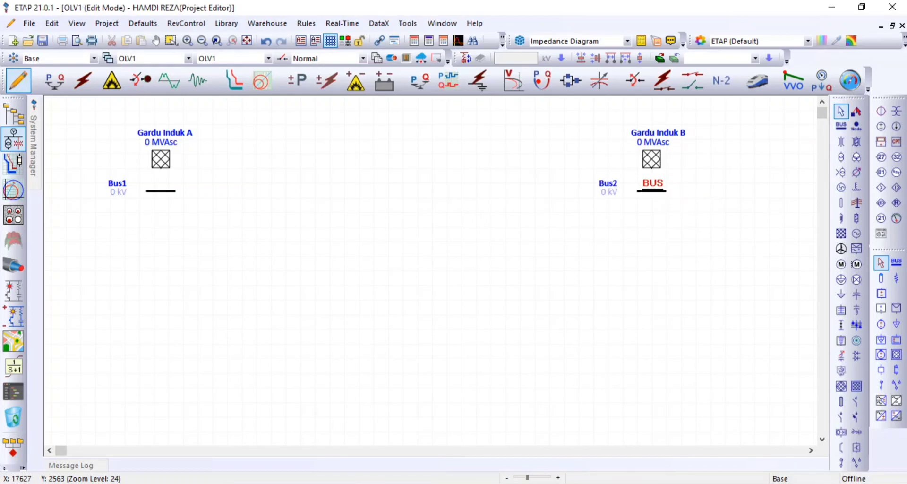
{"action": "left_click", "coordinate": [657, 192]}
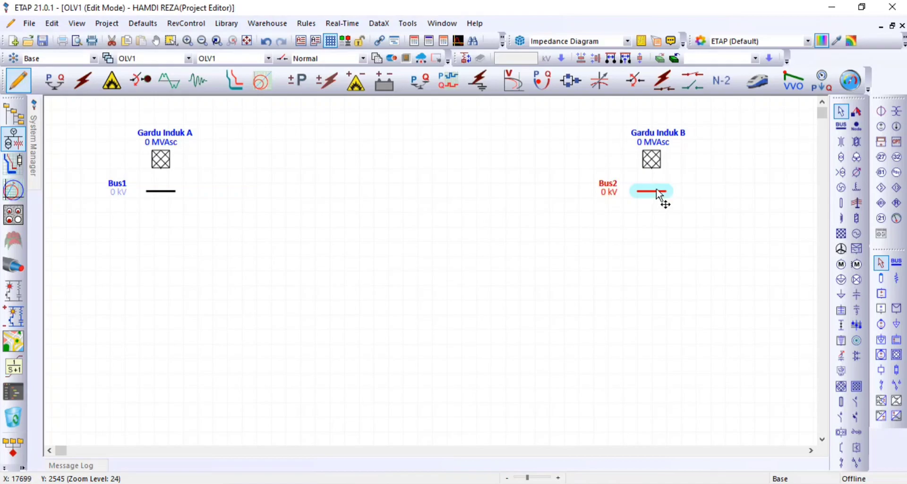
{"action": "left_click", "coordinate": [694, 187]}
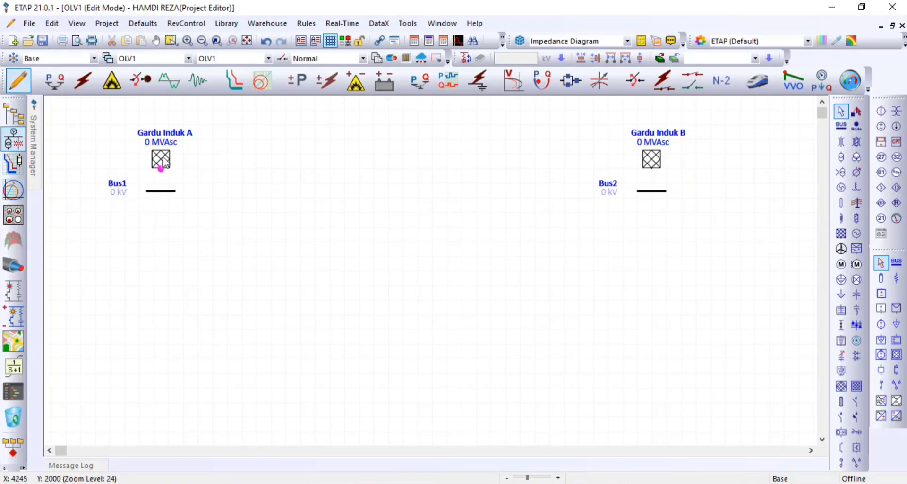
Connect Gardu Induk A and Gardu Induk B each to the bus directly below it.
{"action": "left_click_drag", "start_coordinate": [161, 169], "coordinate": [161, 192]}
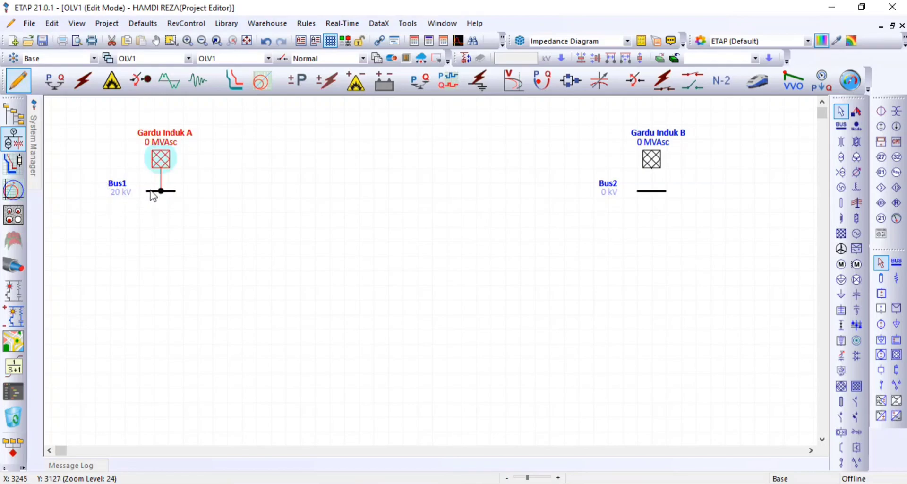
{"action": "left_click_drag", "start_coordinate": [652, 170], "coordinate": [653, 191]}
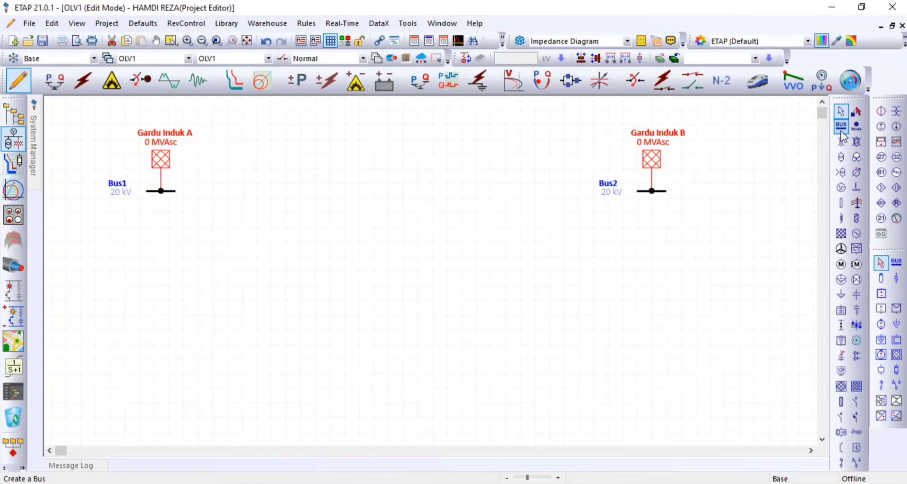
Place a cable directly below the bus under Gardu Induk A.
{"action": "left_click", "coordinate": [843, 205]}
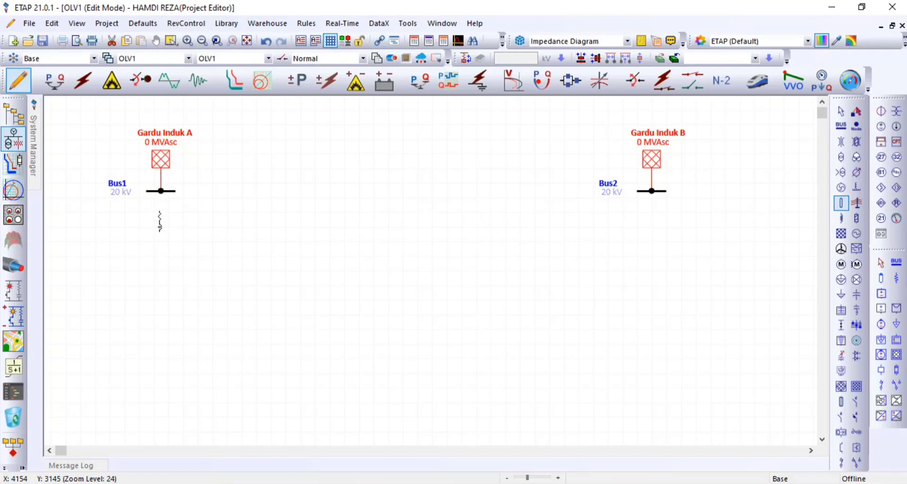
{"action": "left_click", "coordinate": [159, 221]}
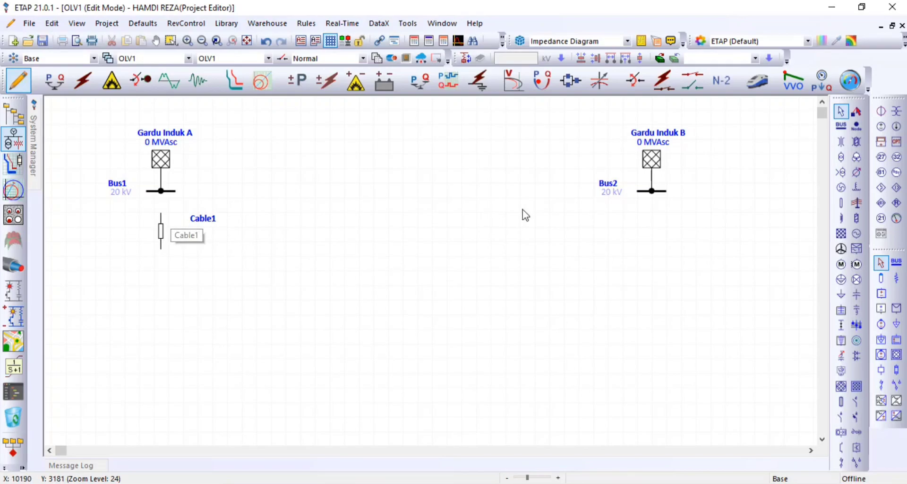
{"action": "left_click", "coordinate": [166, 235]}
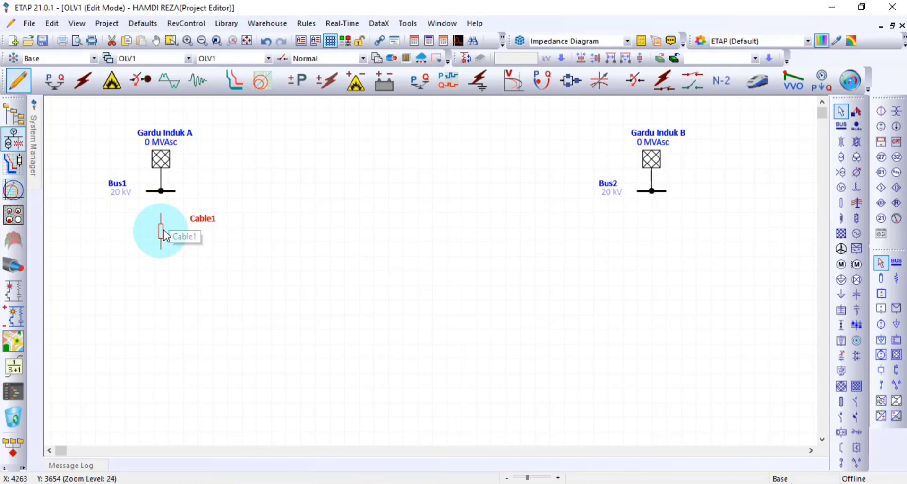
Filter the cable library by source SPLN and assign Cable1 the 20 kV AL 1/C Overhead type in size 150 mm².
{"action": "double_click", "coordinate": [165, 235]}
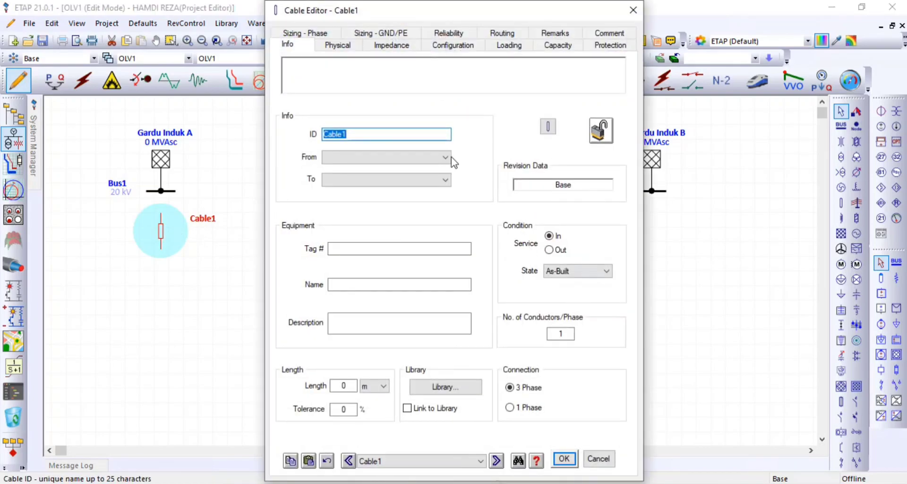
{"action": "left_click", "coordinate": [440, 391]}
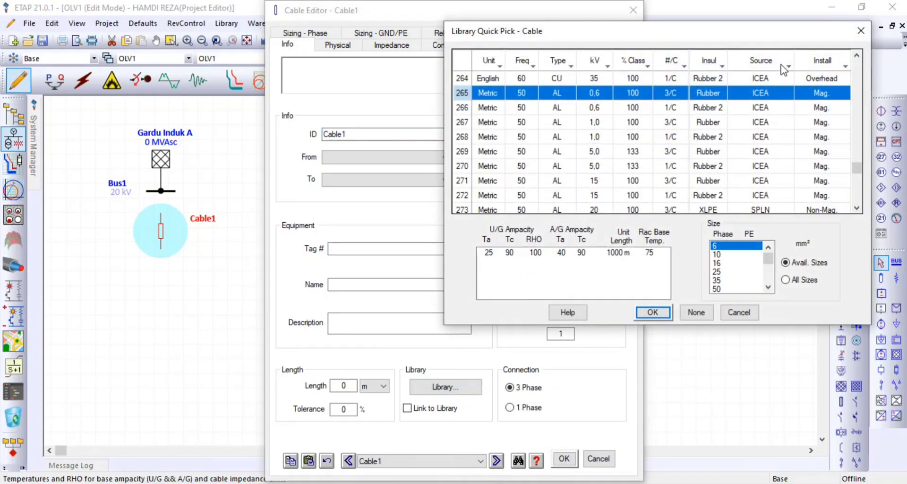
{"action": "left_click", "coordinate": [788, 67]}
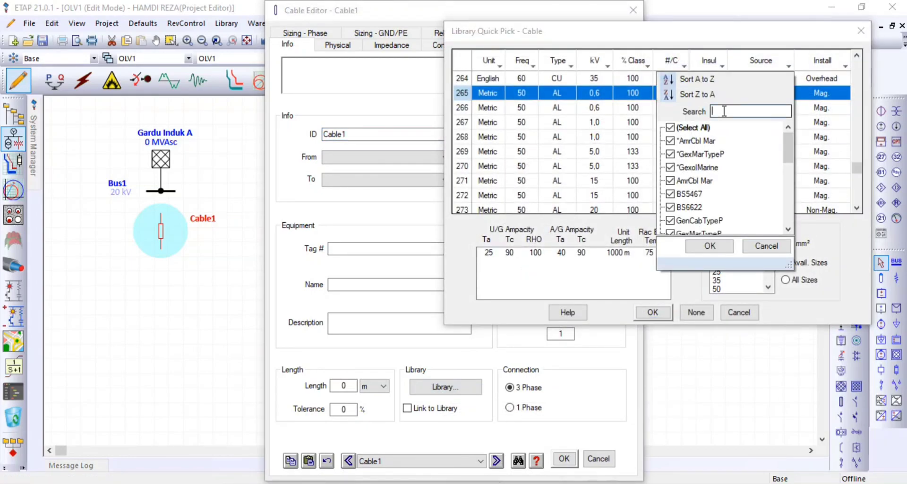
{"action": "type", "text": "spl"}
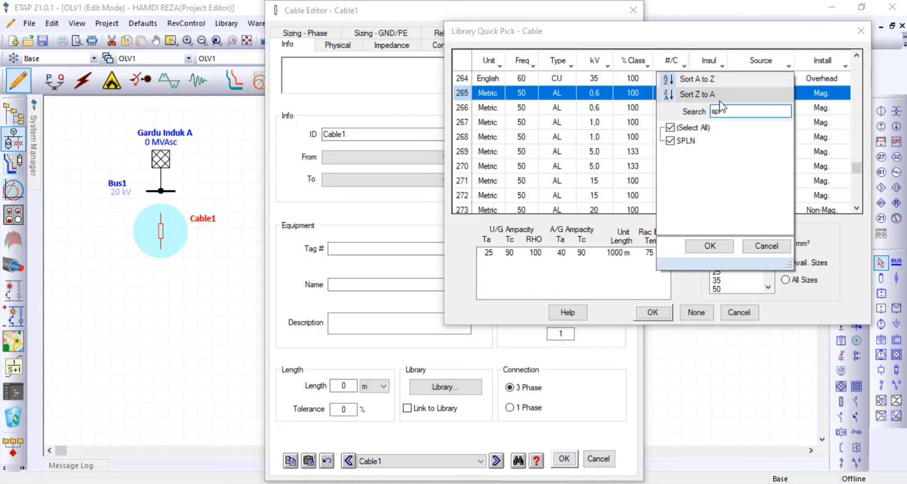
{"action": "left_click", "coordinate": [709, 246]}
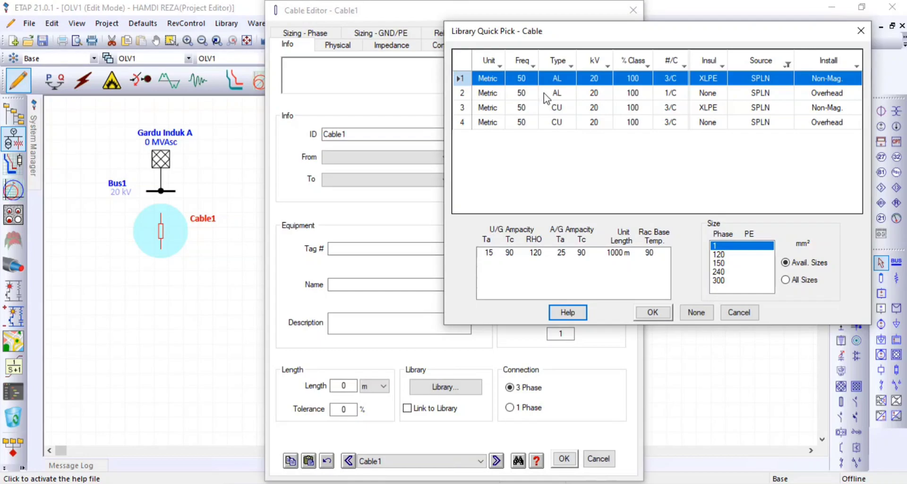
{"action": "left_click", "coordinate": [709, 96]}
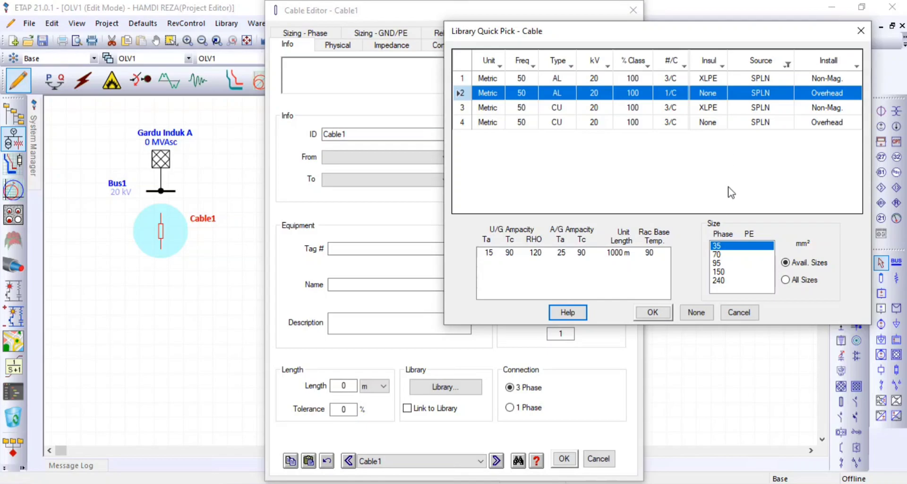
{"action": "left_click", "coordinate": [719, 271]}
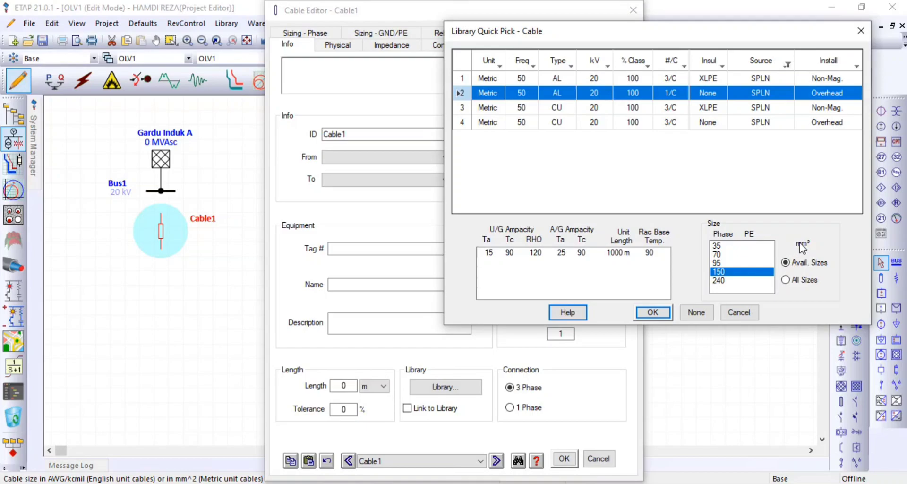
{"action": "left_click", "coordinate": [661, 314]}
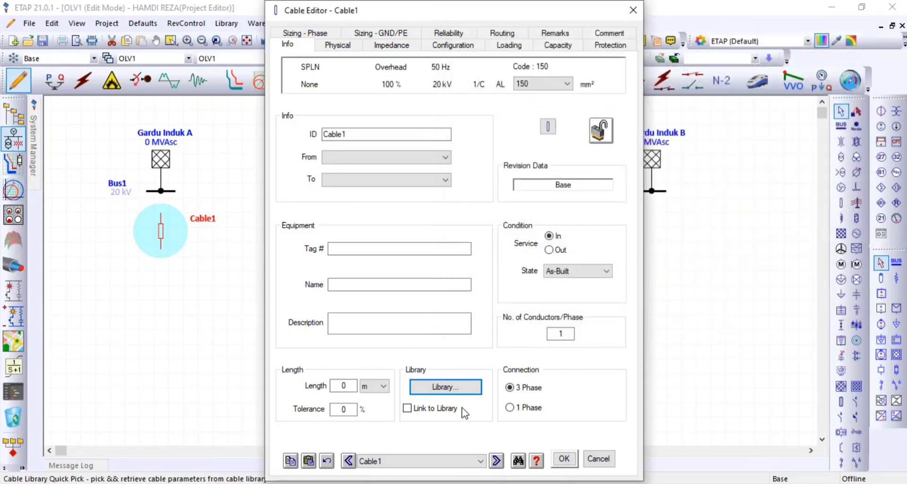
Set the length of Cable1 to 10 km and accept the cable's properties.
{"action": "left_click", "coordinate": [345, 385]}
{"action": "left_click", "coordinate": [377, 397]}
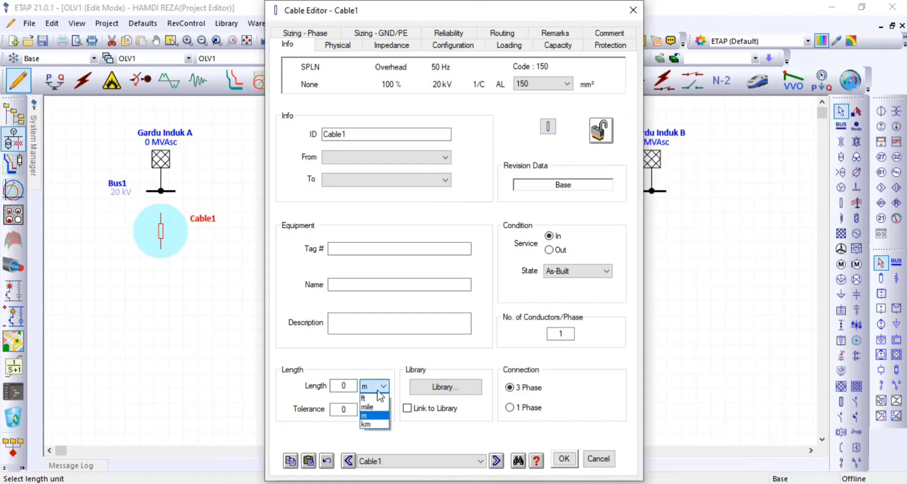
{"action": "left_click", "coordinate": [376, 424]}
{"action": "left_click", "coordinate": [344, 385]}
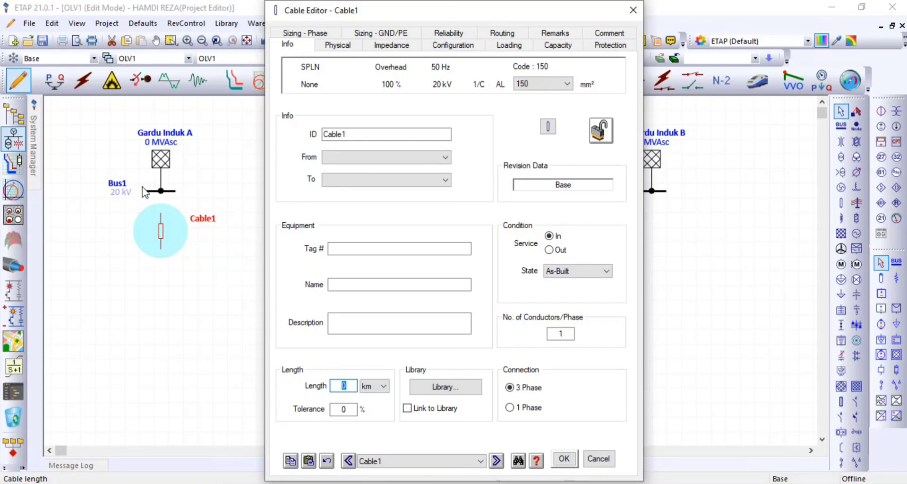
{"action": "type", "text": "1"}
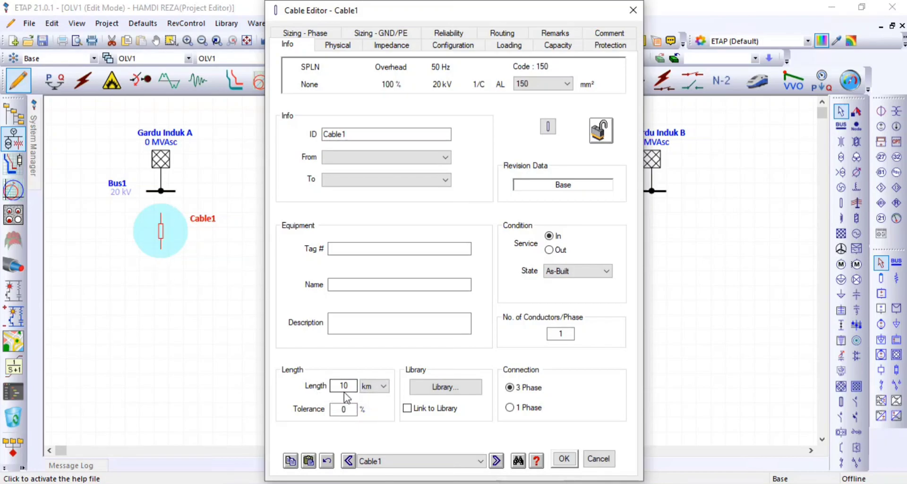
{"action": "left_click_drag", "start_coordinate": [339, 384], "coordinate": [358, 385]}
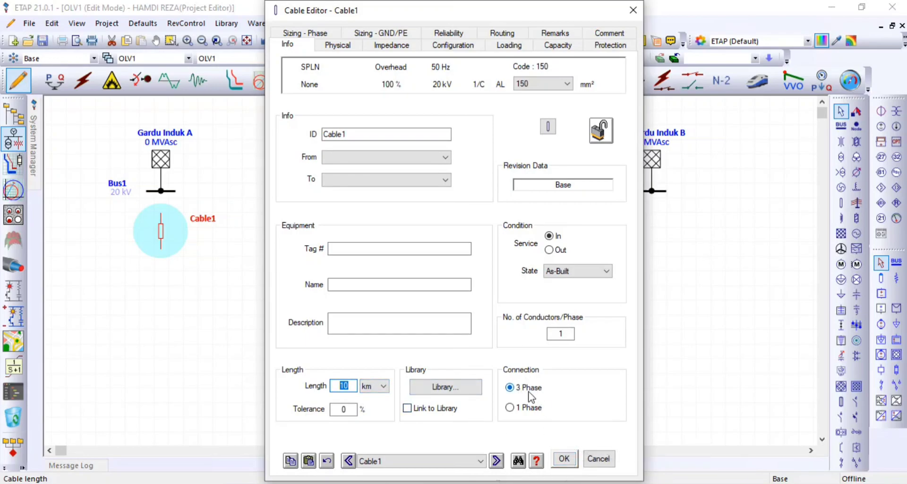
{"action": "left_click", "coordinate": [565, 458]}
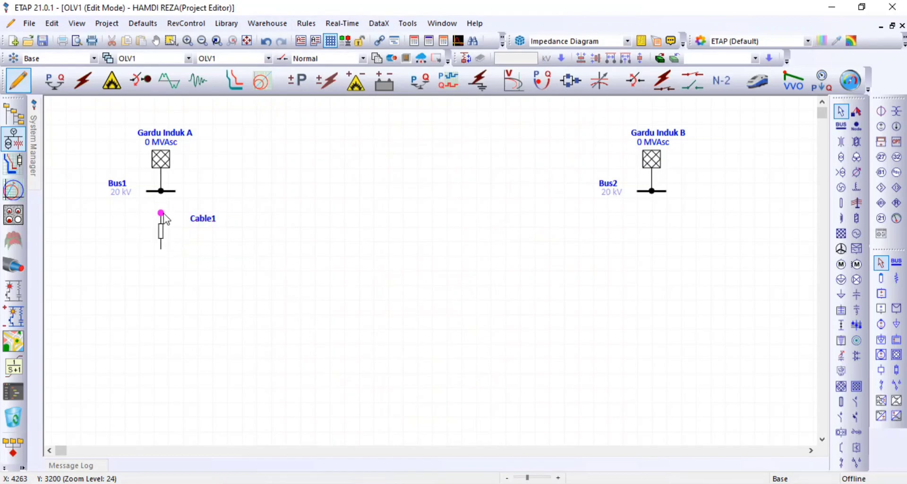
Connect the upper end of Cable1 to Bus1 and shift the cable further down from the bus.
{"action": "left_click_drag", "start_coordinate": [163, 196], "coordinate": [161, 192]}
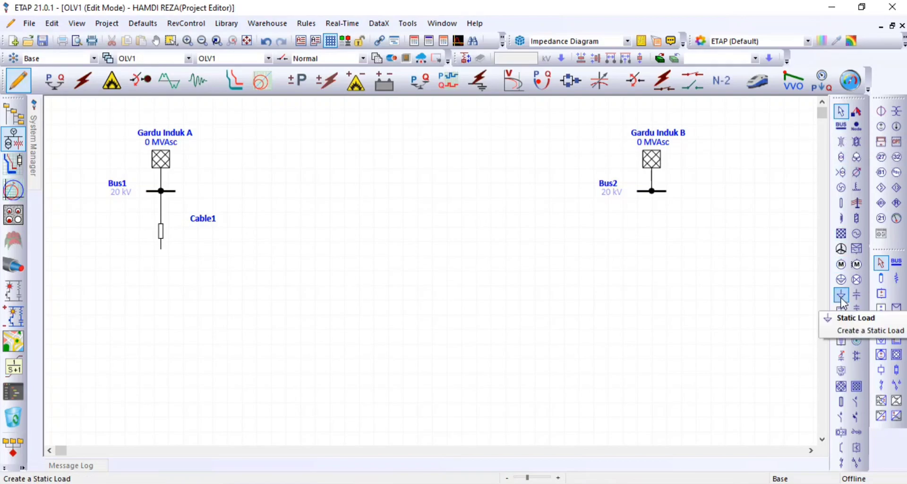
{"action": "left_click", "coordinate": [164, 233]}
{"action": "key", "text": "Down"}
{"action": "key", "text": "Down"}
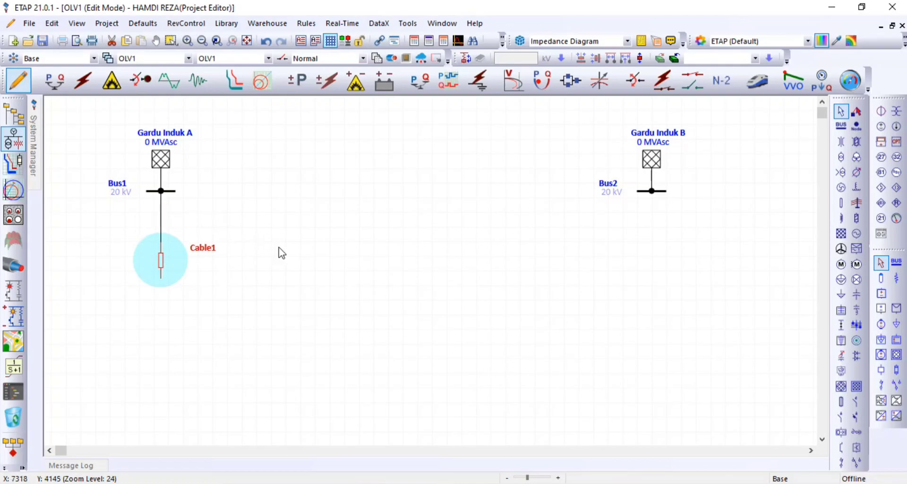
{"action": "left_click", "coordinate": [284, 252]}
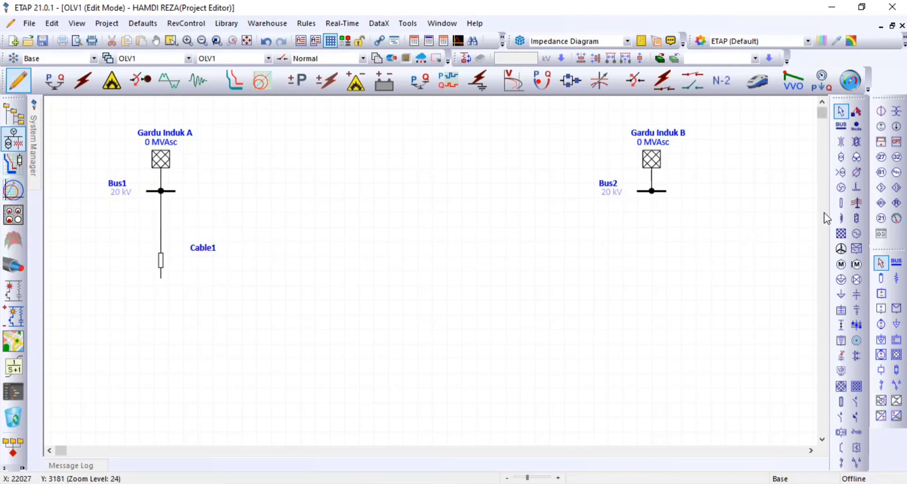
Place a lumped load below Cable1 and connect it to the cable's lower end.
{"action": "left_click", "coordinate": [841, 278]}
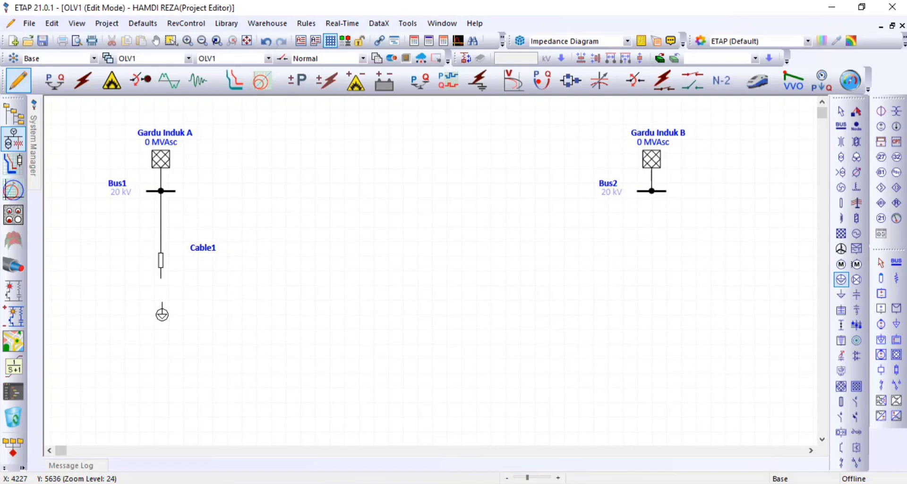
{"action": "left_click", "coordinate": [161, 308]}
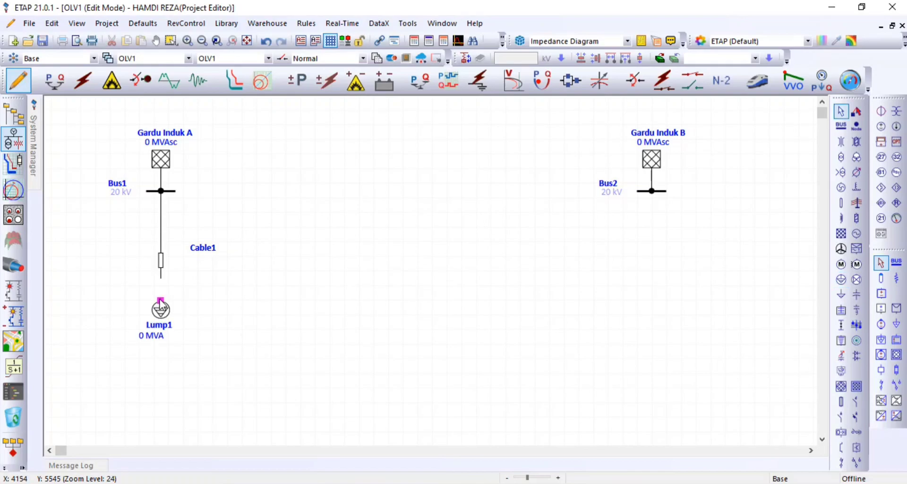
{"action": "left_click_drag", "start_coordinate": [161, 300], "coordinate": [161, 278]}
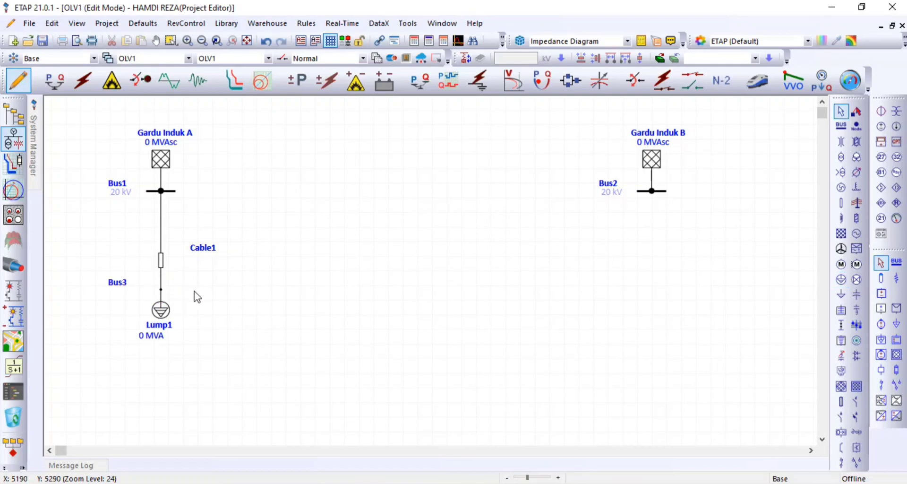
Convert the node between Cable1 and the lumped load into a bus and tidy the position of its labels.
{"action": "left_click", "coordinate": [161, 290]}
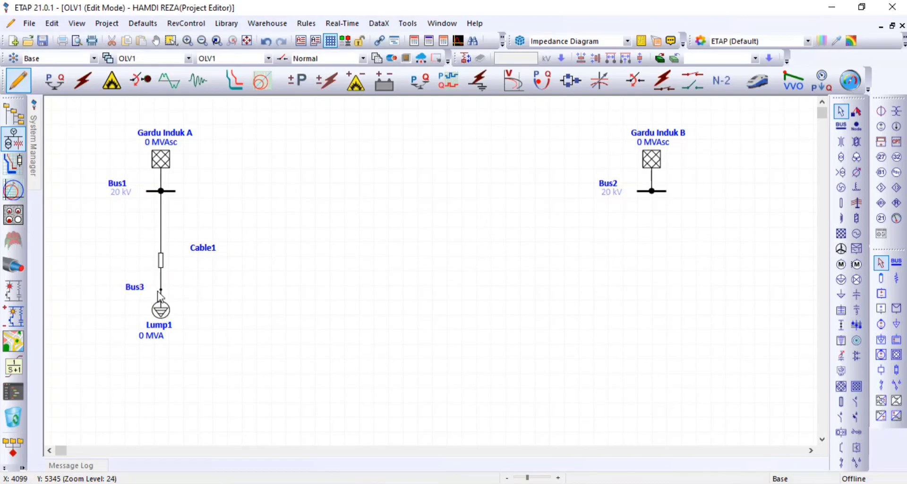
{"action": "left_click", "coordinate": [160, 290]}
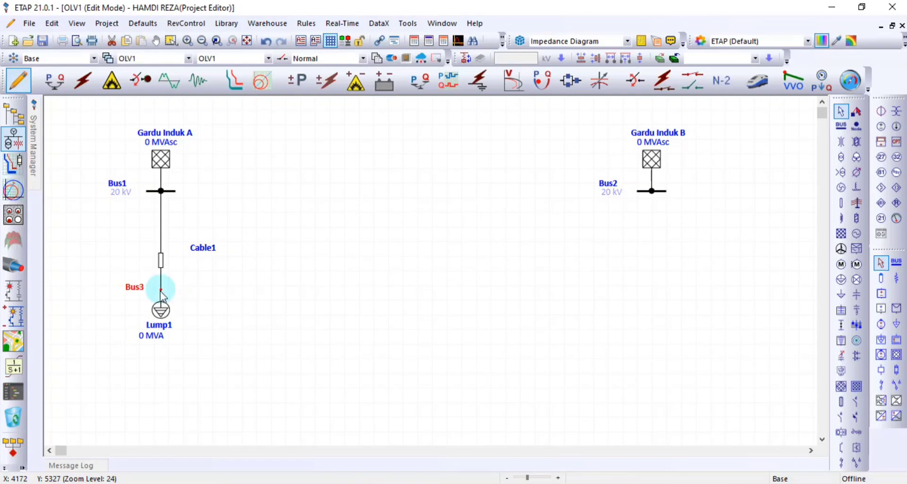
{"action": "right_click", "coordinate": [160, 291]}
{"action": "mouse_move", "coordinate": [240, 230]}
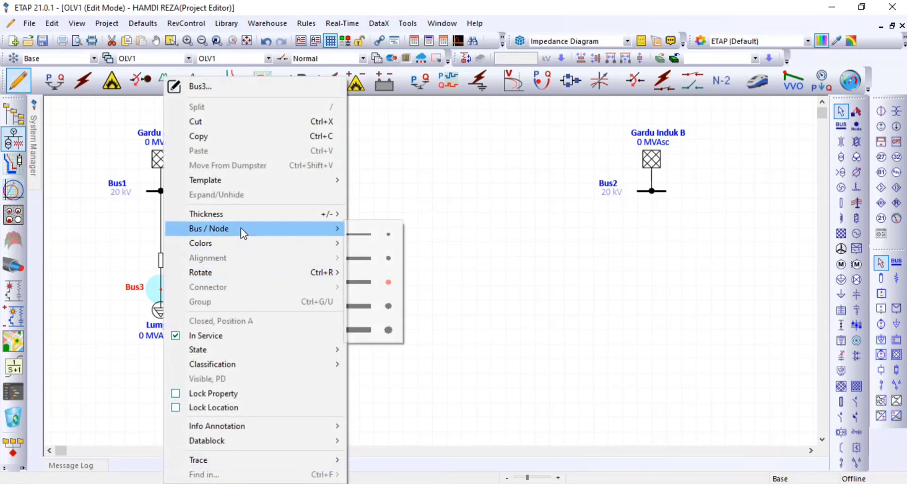
{"action": "left_click", "coordinate": [359, 236]}
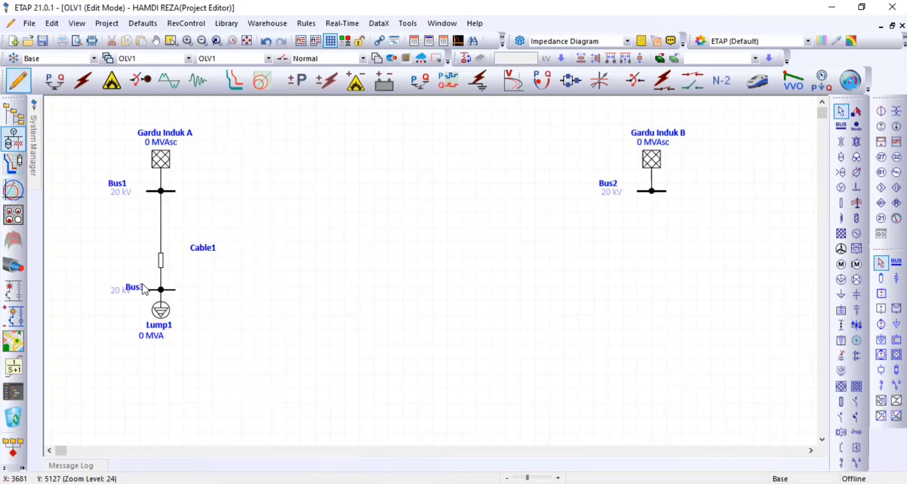
{"action": "left_click_drag", "start_coordinate": [143, 292], "coordinate": [130, 285]}
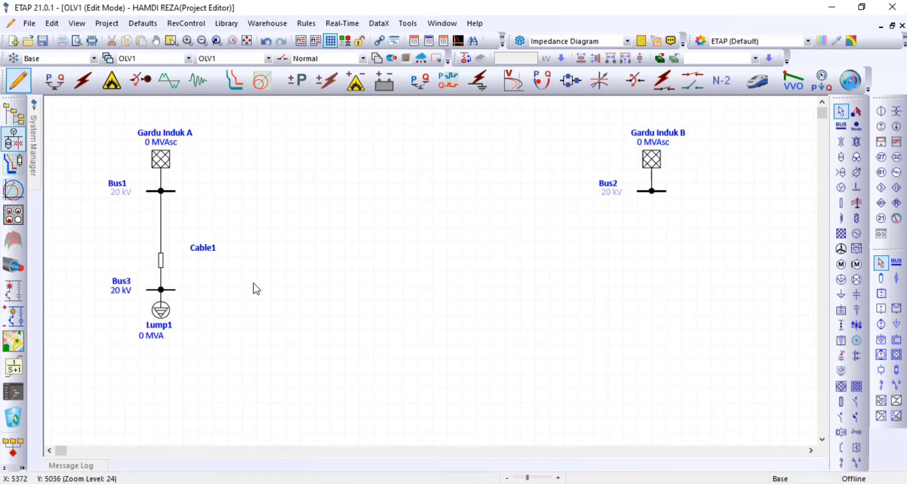
{"action": "left_click", "coordinate": [162, 311]}
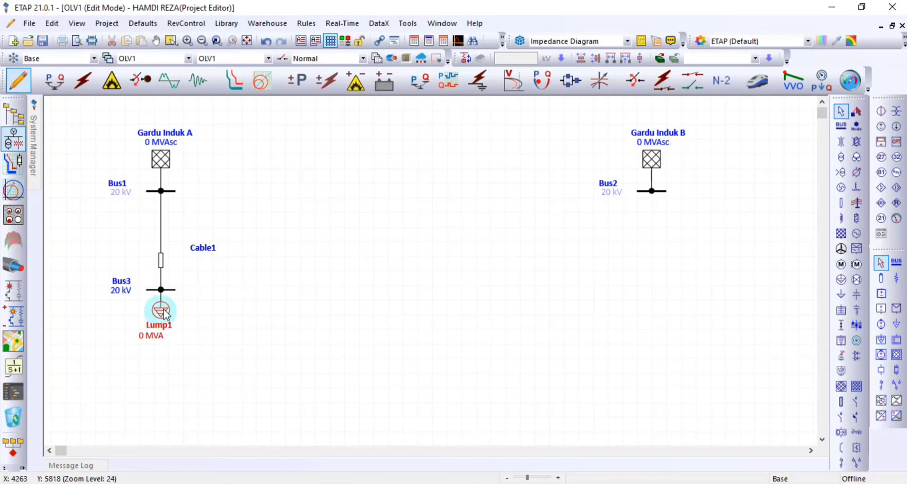
{"action": "double_click", "coordinate": [194, 309]}
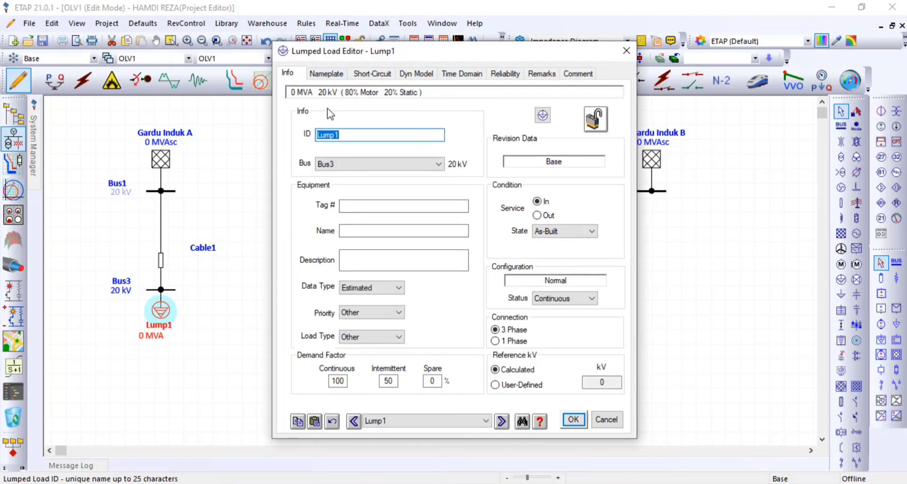
{"action": "type", "text": "Beban 1"}
{"action": "left_click", "coordinate": [594, 419]}
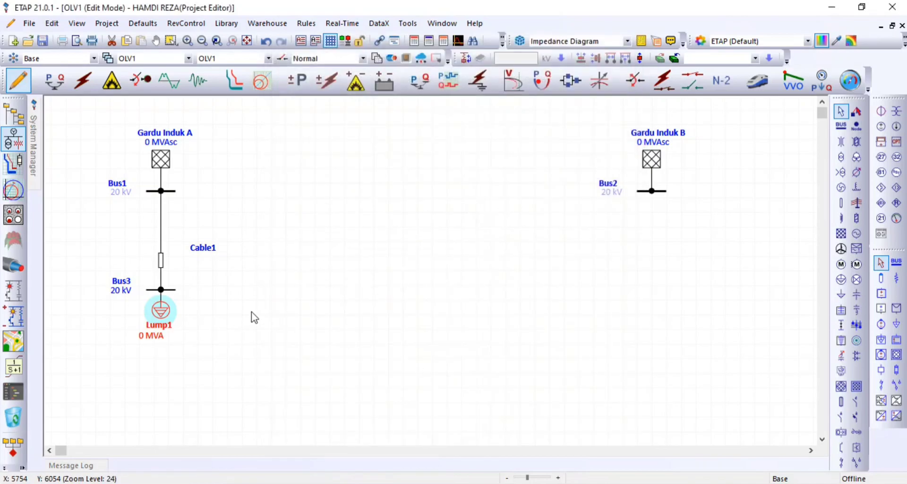
Rename the lumped load below Bus3 as Beban 1.
{"action": "double_click", "coordinate": [164, 316]}
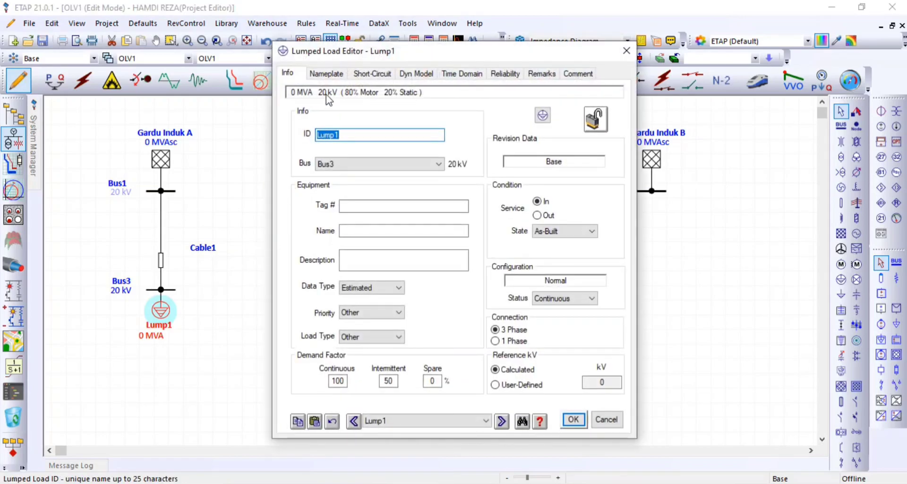
{"action": "left_click", "coordinate": [336, 73]}
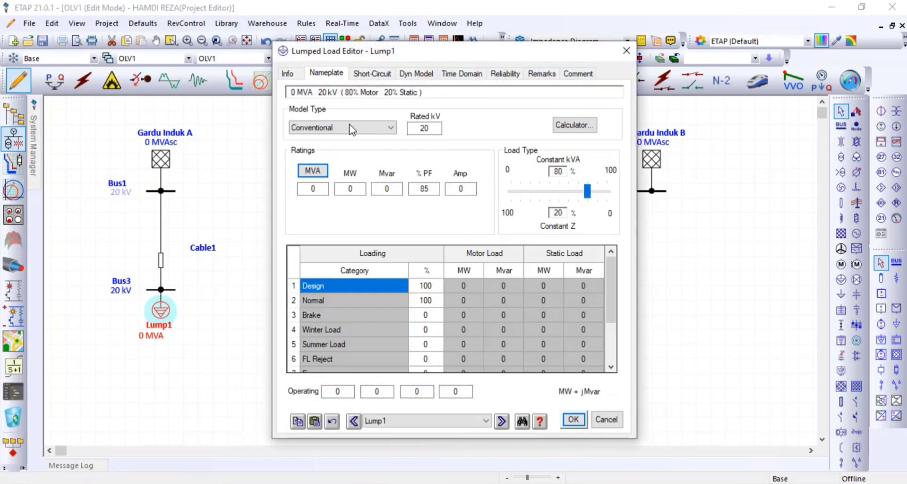
{"action": "left_click", "coordinate": [292, 74]}
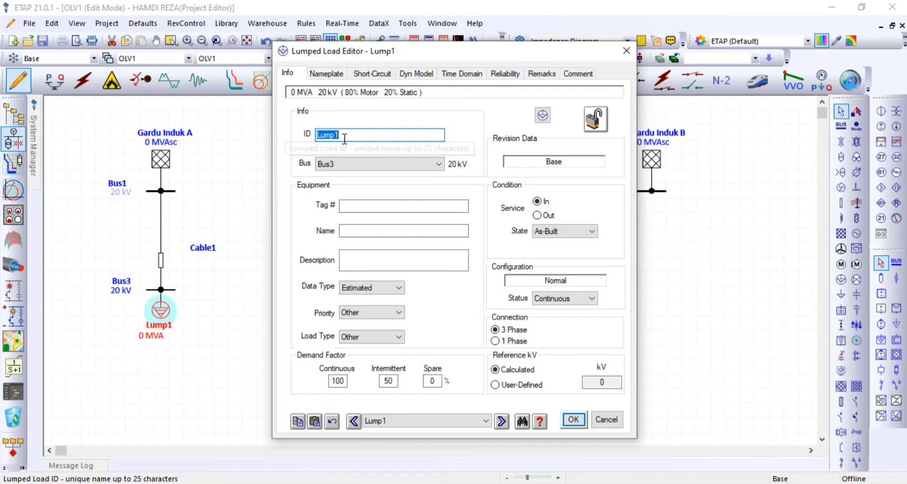
{"action": "type", "text": "Beban 1"}
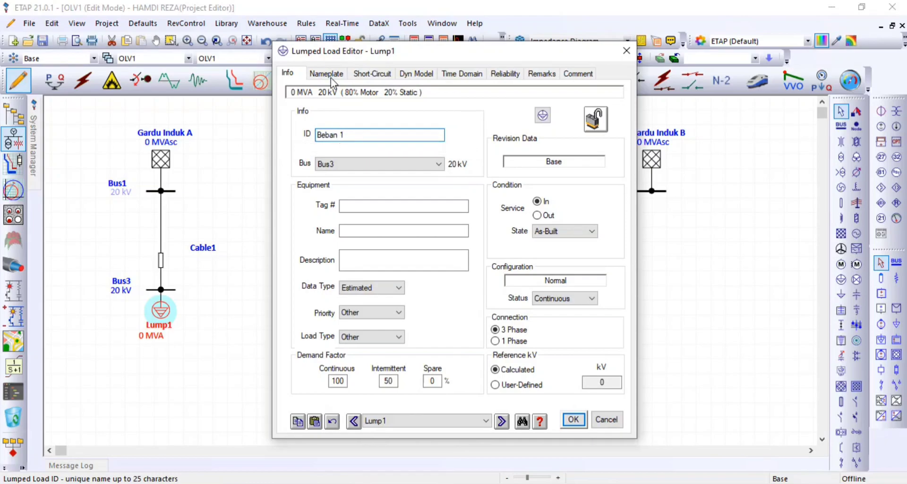
Set the lumped load's power factor to 95% and its rating to 3 MVA.
{"action": "left_click", "coordinate": [330, 77]}
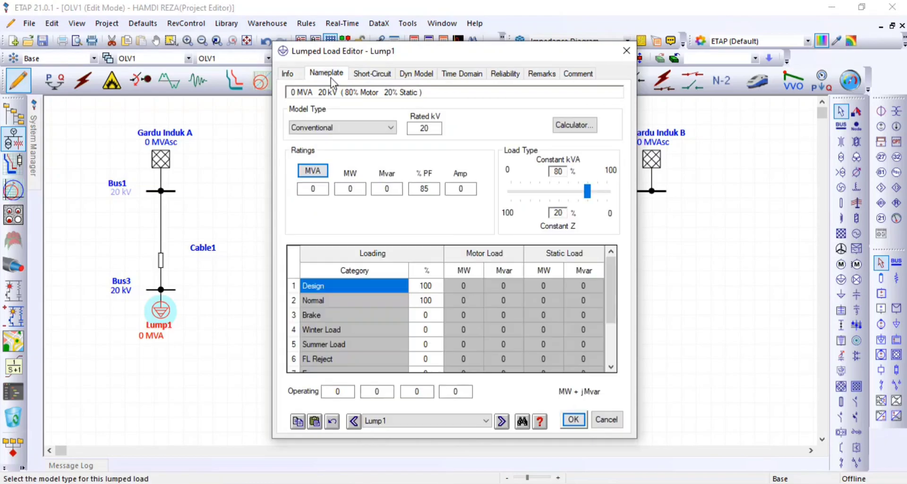
{"action": "left_click", "coordinate": [413, 188]}
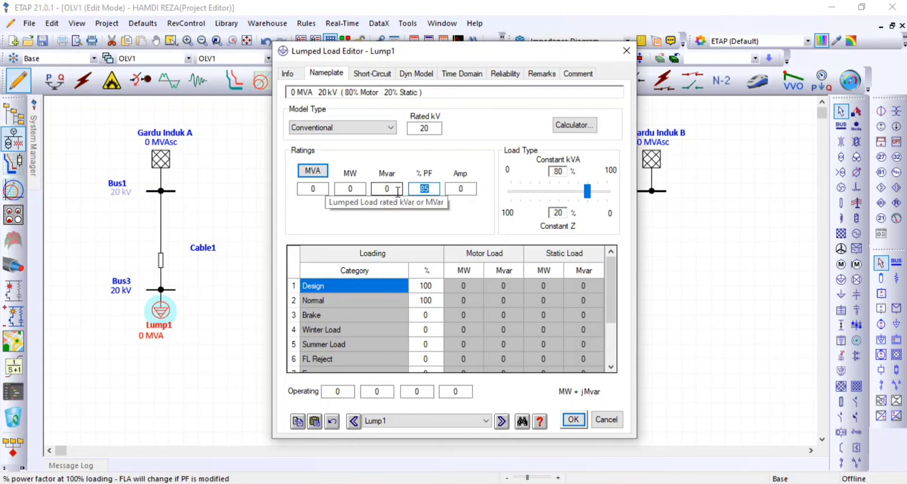
{"action": "type", "text": "95"}
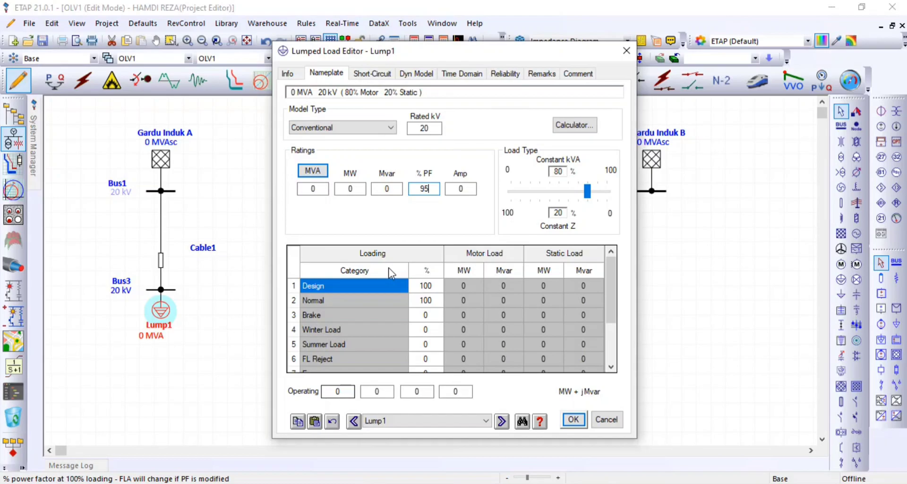
{"action": "left_click", "coordinate": [320, 170]}
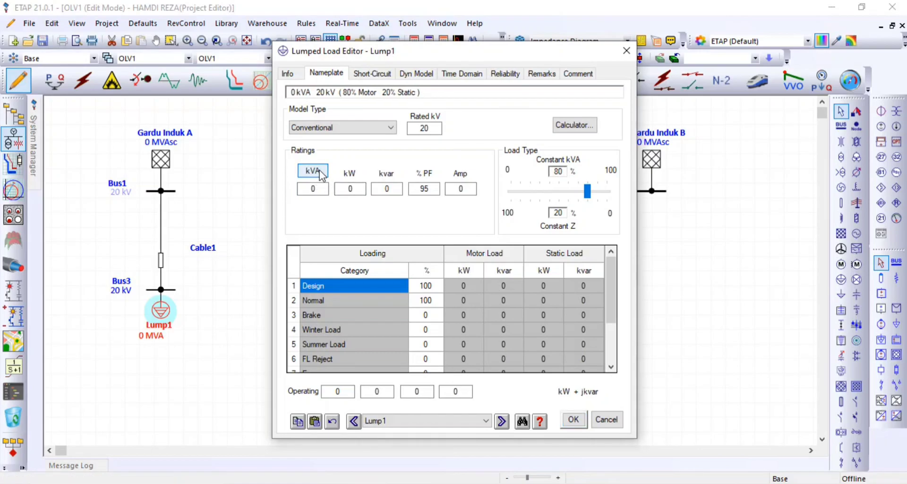
{"action": "left_click", "coordinate": [319, 171]}
{"action": "type", "text": "3"}
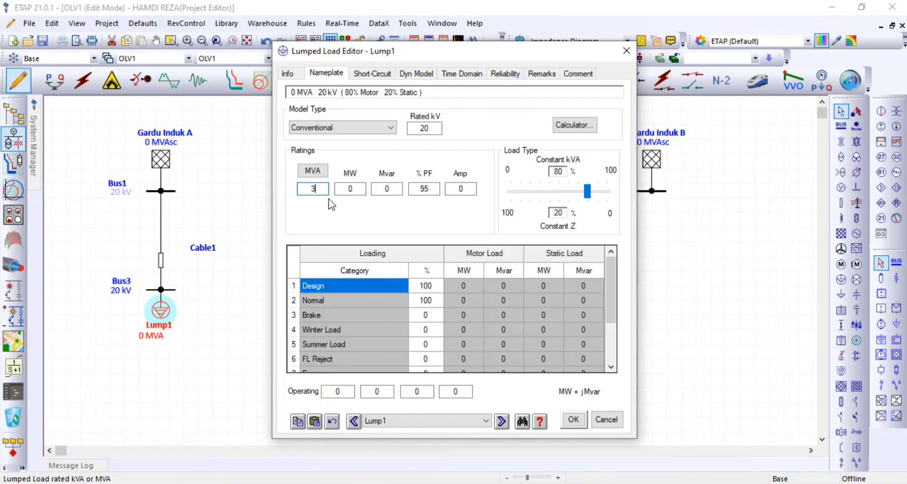
{"action": "left_click", "coordinate": [330, 217]}
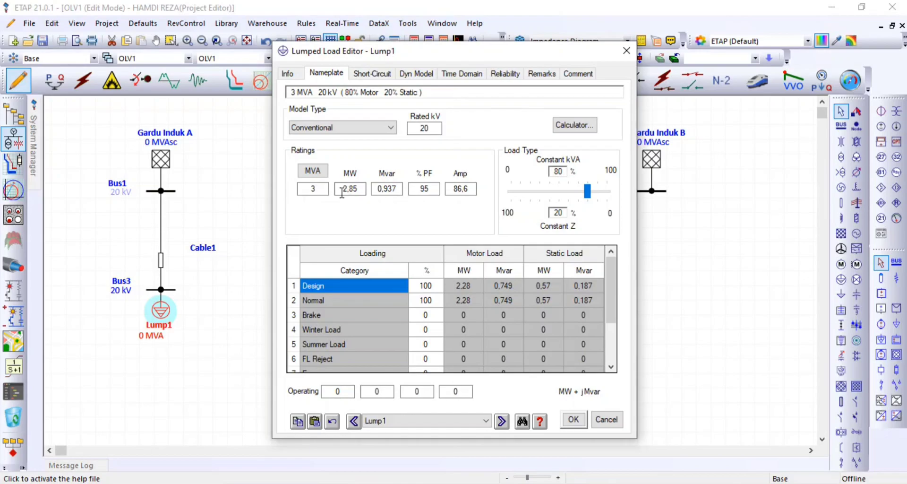
Examine how the lumped load's rated MVA, MW, Mvar, power factor and current relate to one another.
{"action": "double_click", "coordinate": [361, 189]}
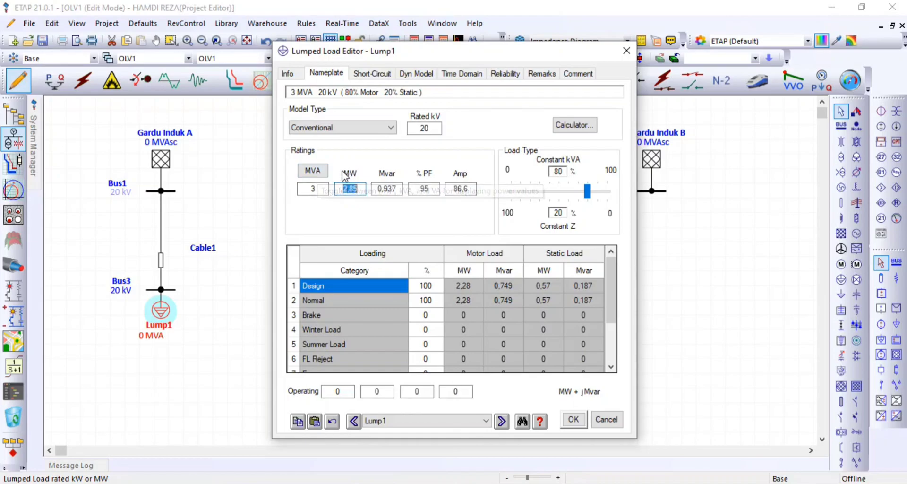
{"action": "left_click", "coordinate": [360, 190]}
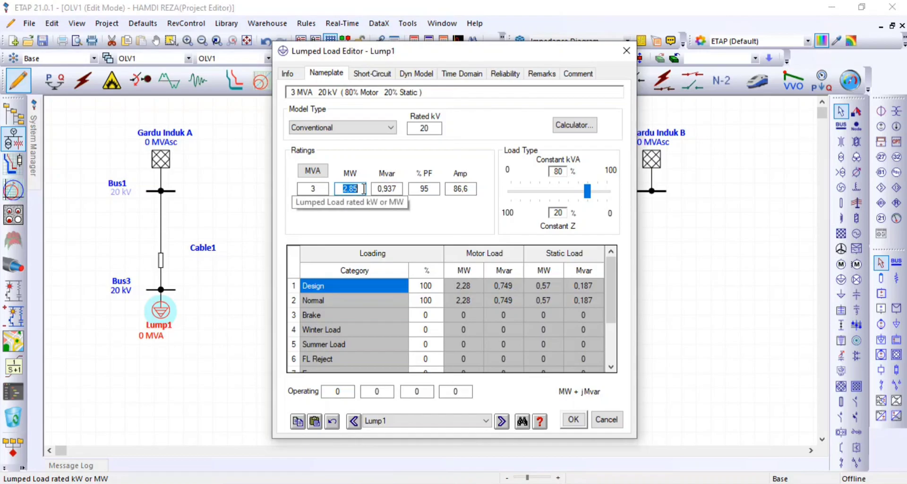
{"action": "left_click", "coordinate": [349, 190]}
{"action": "left_click_drag", "start_coordinate": [343, 189], "coordinate": [367, 188]}
{"action": "left_click", "coordinate": [353, 176]}
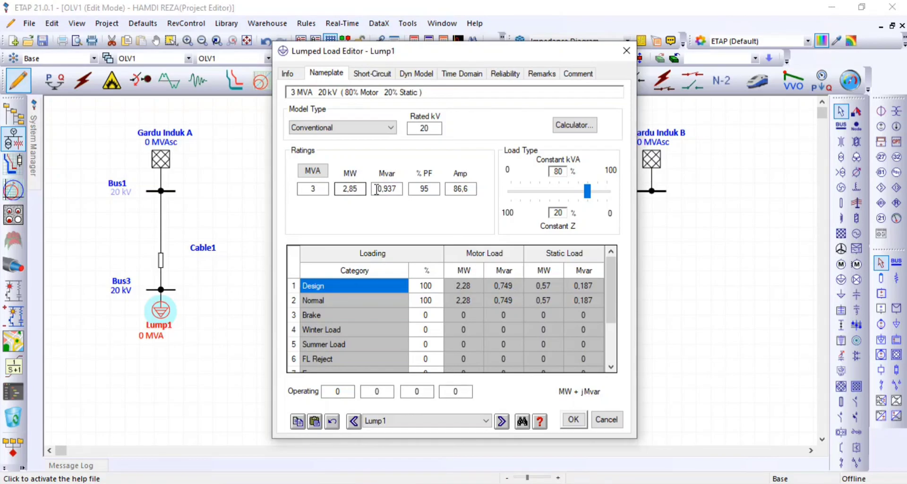
{"action": "left_click", "coordinate": [302, 189]}
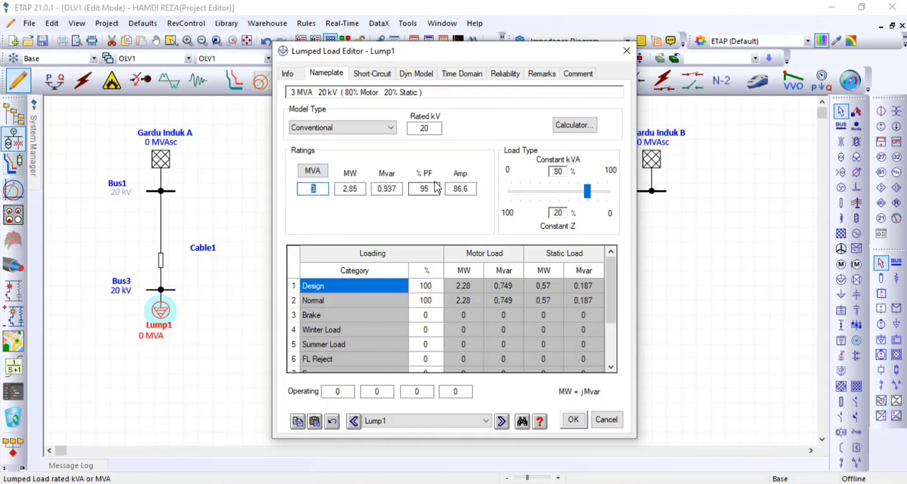
{"action": "left_click", "coordinate": [416, 190]}
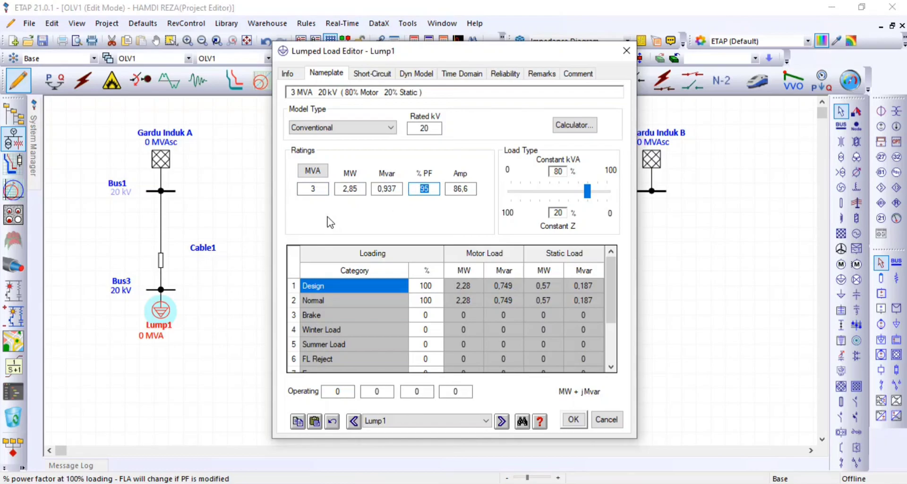
{"action": "left_click", "coordinate": [312, 188]}
{"action": "left_click", "coordinate": [349, 189]}
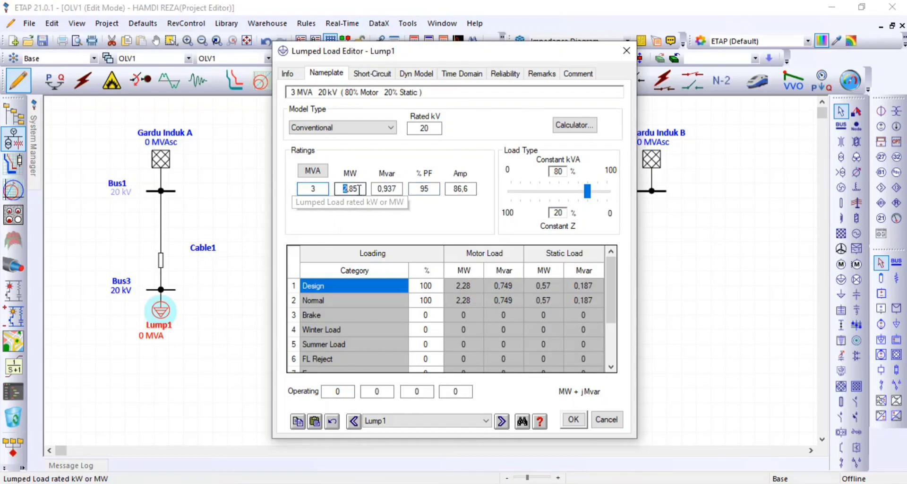
{"action": "left_click", "coordinate": [387, 189]}
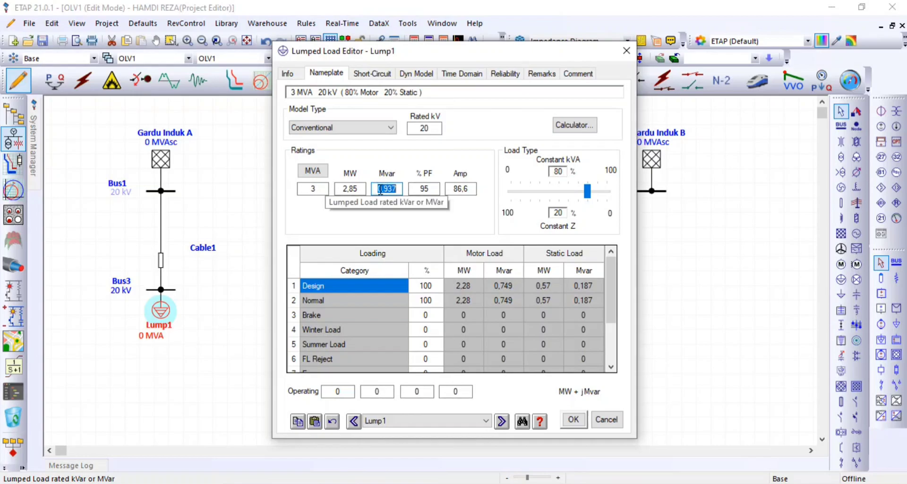
{"action": "left_click", "coordinate": [325, 188]}
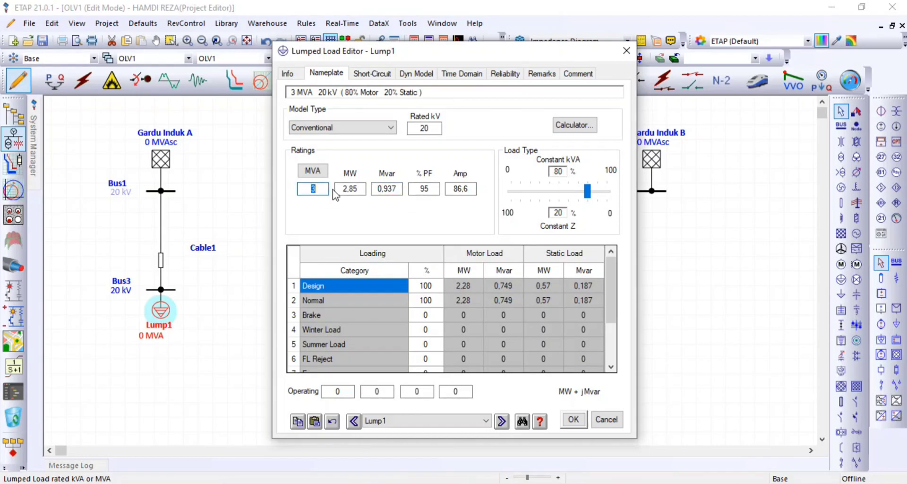
{"action": "left_click", "coordinate": [363, 188]}
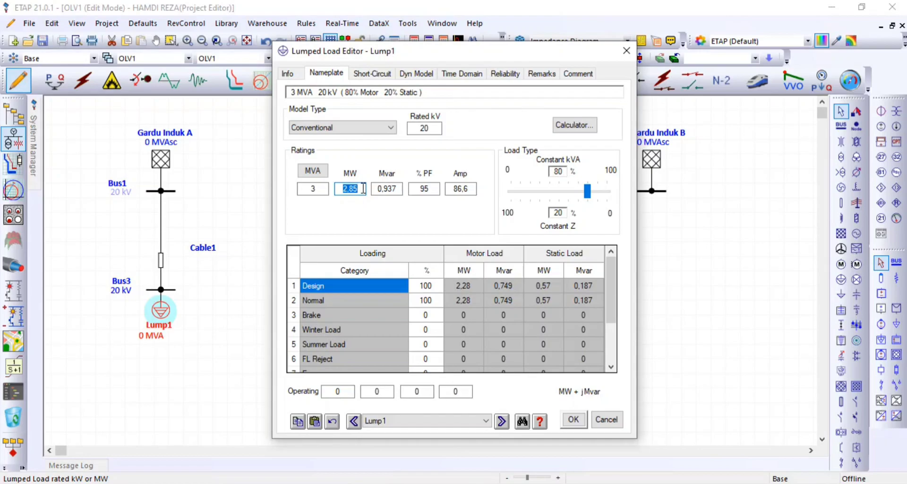
{"action": "left_click", "coordinate": [320, 189]}
{"action": "left_click", "coordinate": [434, 188]}
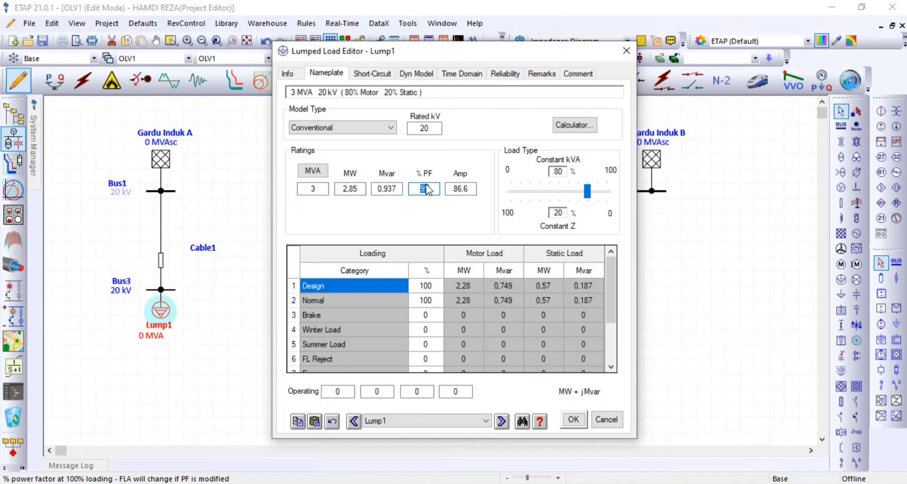
{"action": "left_click", "coordinate": [396, 188]}
{"action": "left_click_drag", "start_coordinate": [396, 188], "coordinate": [386, 189]}
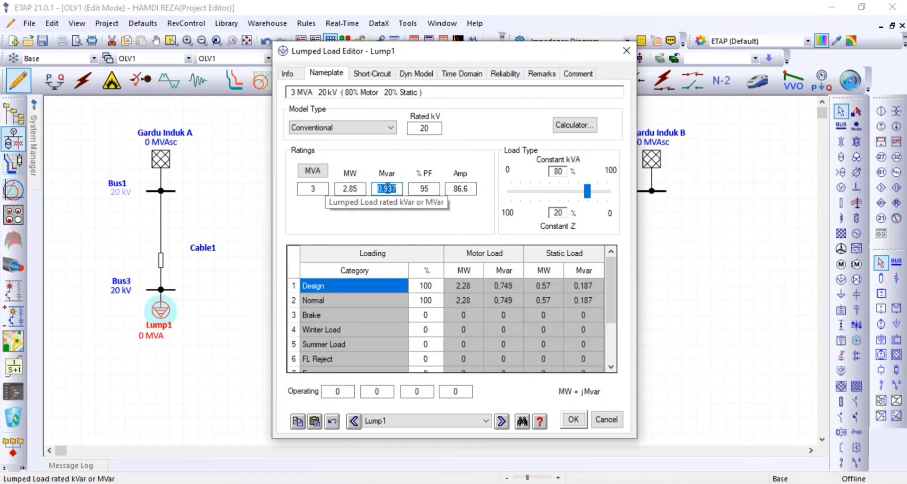
{"action": "left_click", "coordinate": [387, 188]}
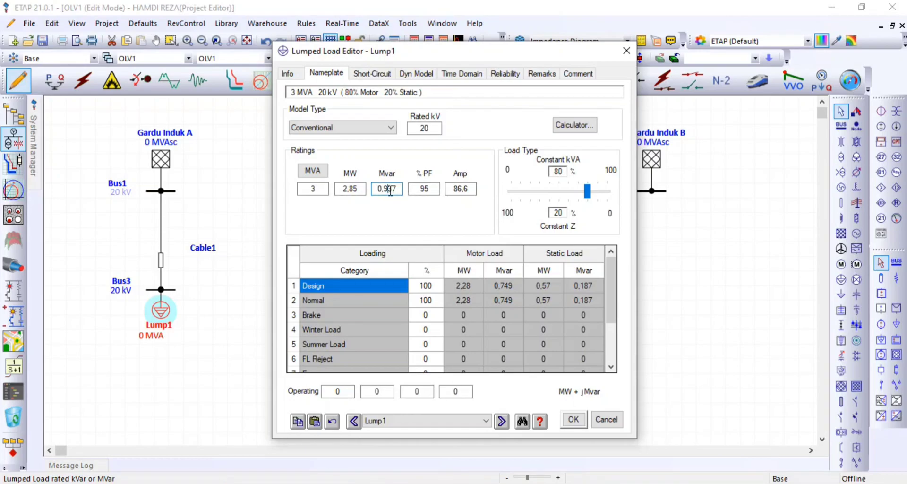
{"action": "key", "text": "shift+Tab"}
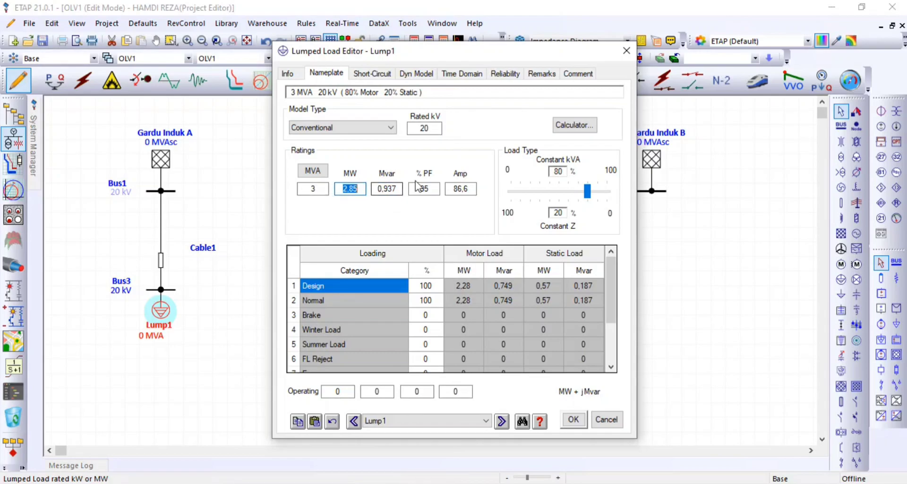
{"action": "double_click", "coordinate": [427, 188]}
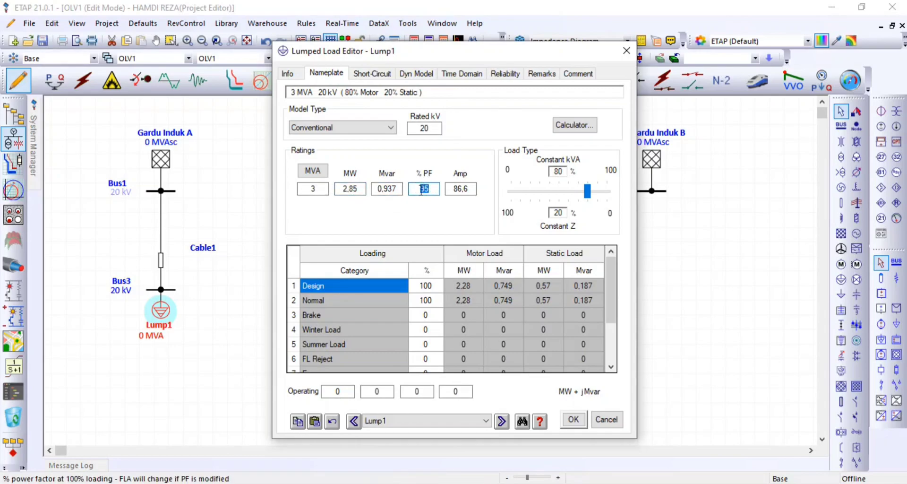
{"action": "double_click", "coordinate": [381, 189]}
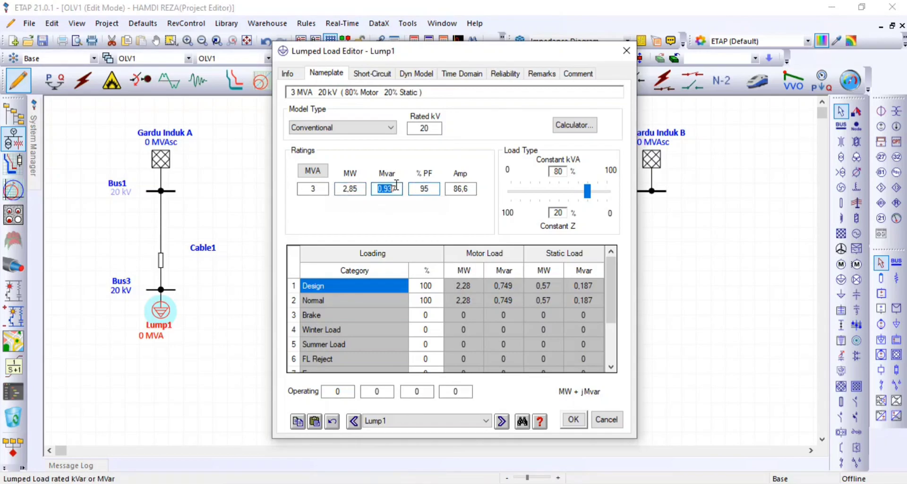
{"action": "left_click", "coordinate": [378, 190]}
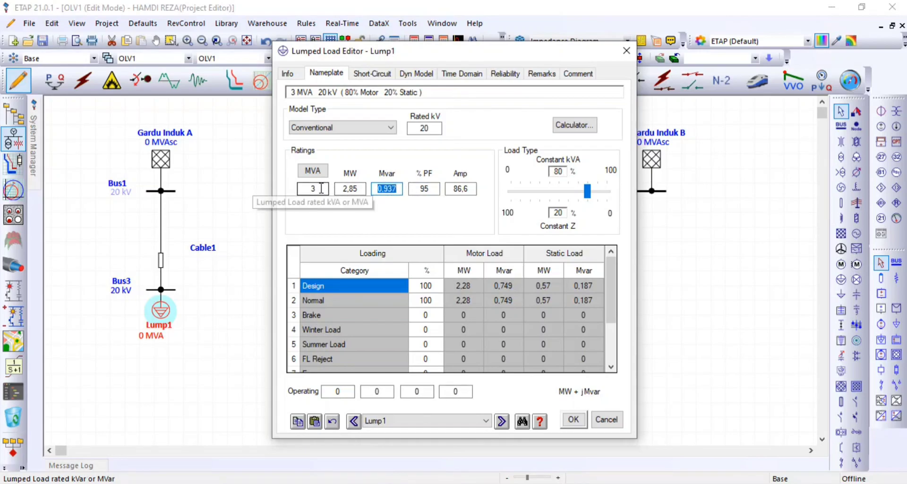
{"action": "double_click", "coordinate": [299, 188]}
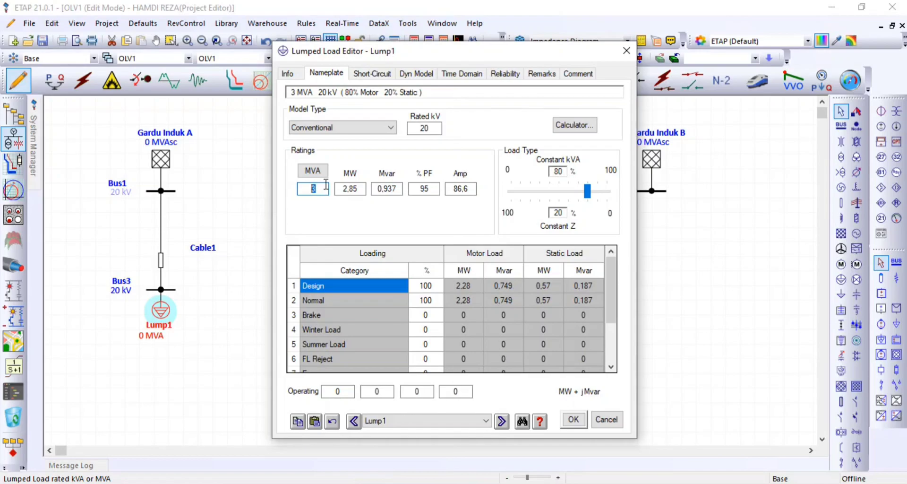
{"action": "left_click", "coordinate": [360, 189]}
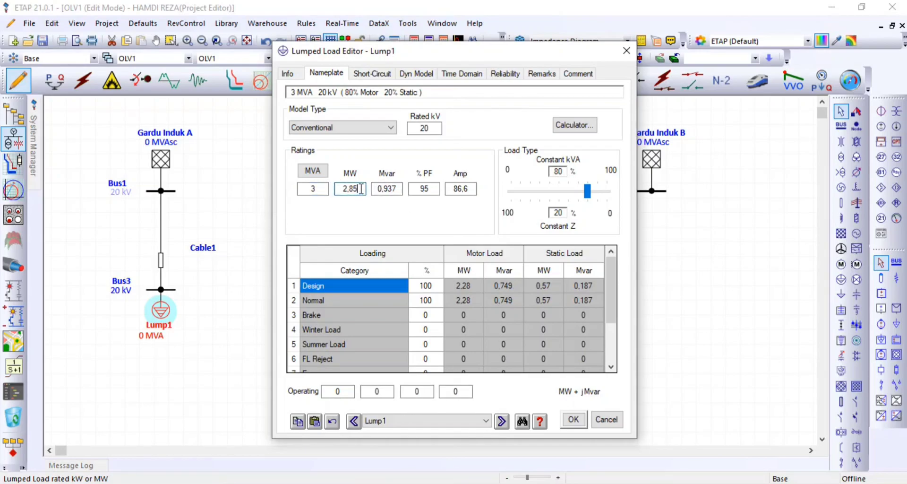
{"action": "left_click_drag", "start_coordinate": [361, 188], "coordinate": [344, 188]}
{"action": "double_click", "coordinate": [321, 189]}
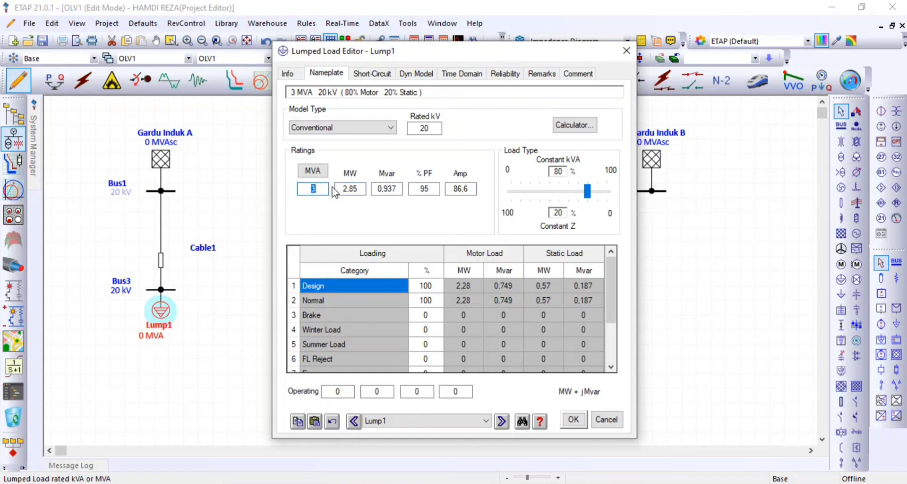
{"action": "key", "text": "Tab"}
{"action": "key", "text": "Tab"}
{"action": "key", "text": "Tab"}
{"action": "key", "text": "Tab"}
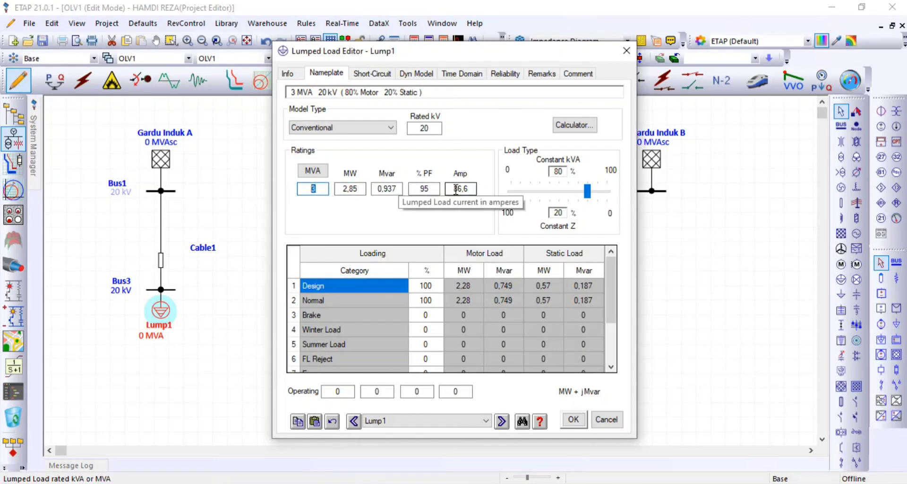
Accept the properties of the lumped load below Bus3.
{"action": "left_click", "coordinate": [350, 188]}
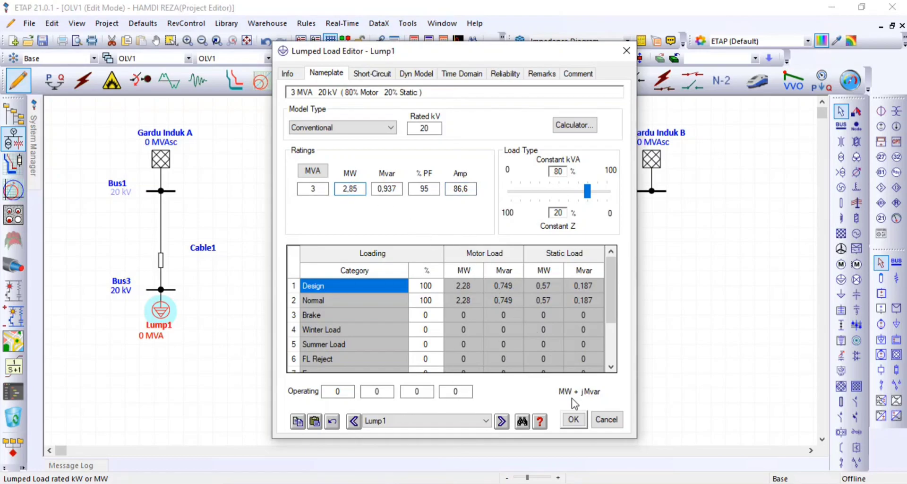
{"action": "left_click", "coordinate": [573, 419]}
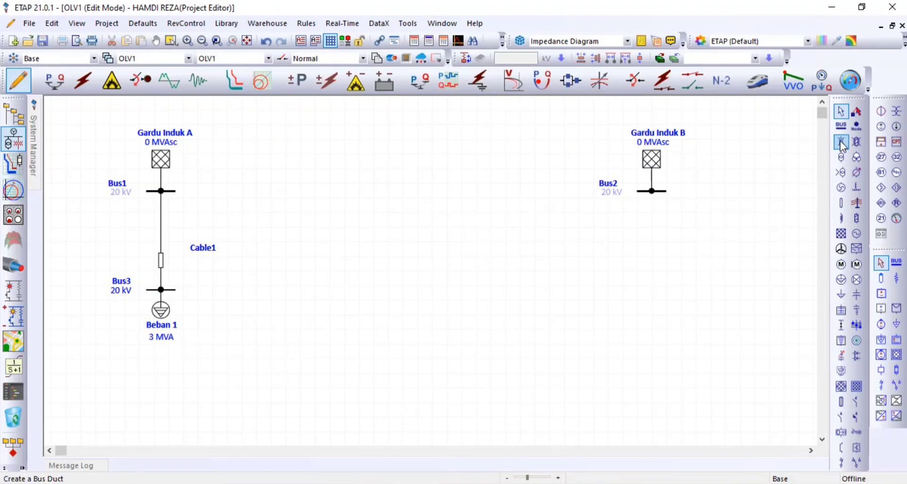
Place a second cable vertically below Bus2, under Gardu Induk B, and select it.
{"action": "left_click", "coordinate": [841, 205]}
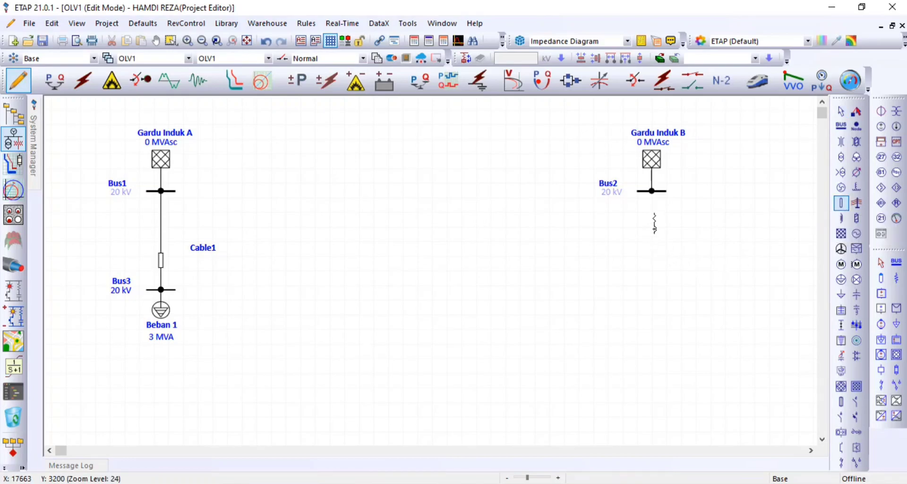
{"action": "left_click", "coordinate": [653, 221]}
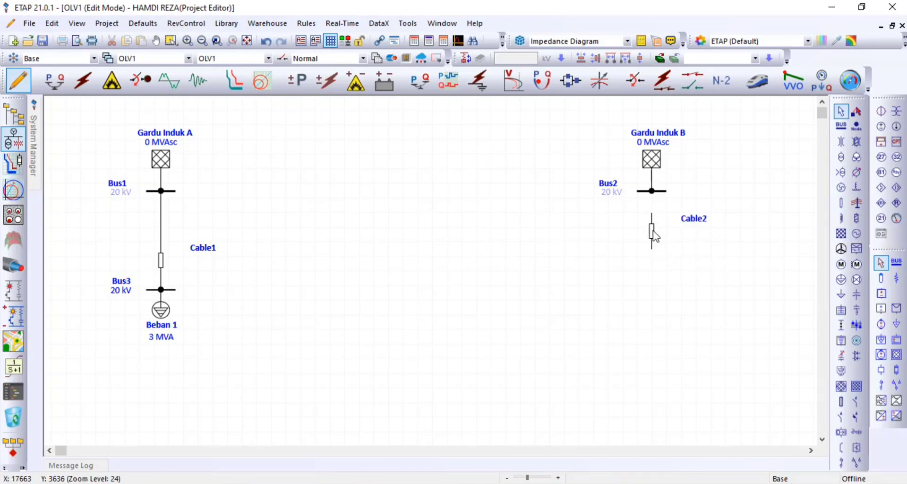
{"action": "left_click", "coordinate": [654, 235]}
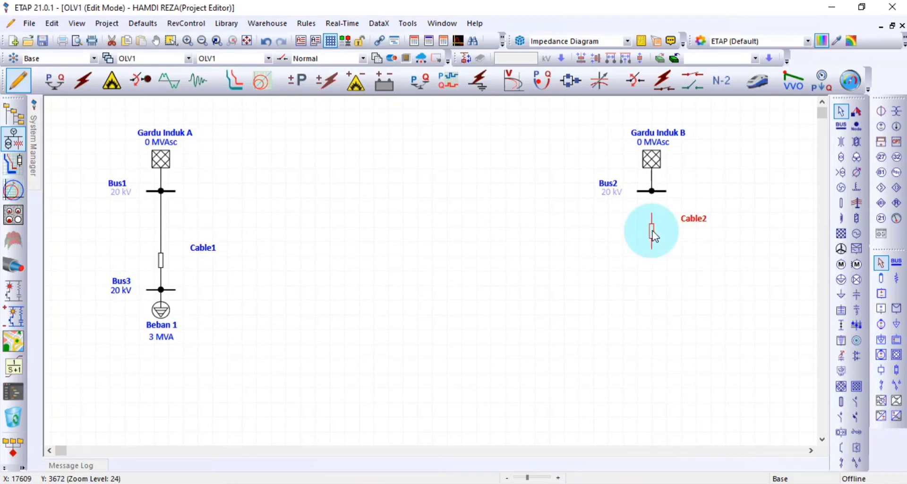
Set the length of Cable2, under Gardu Induk B, to 40 km.
{"action": "double_click", "coordinate": [653, 235]}
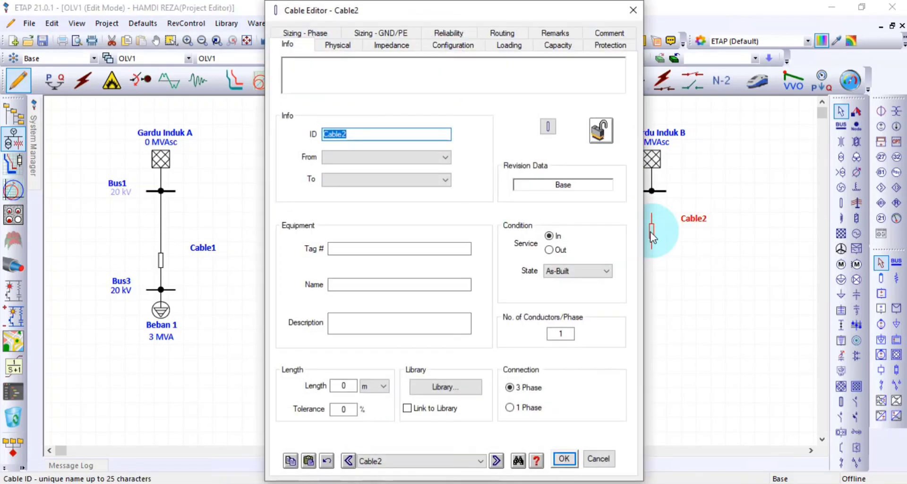
{"action": "left_click", "coordinate": [380, 387]}
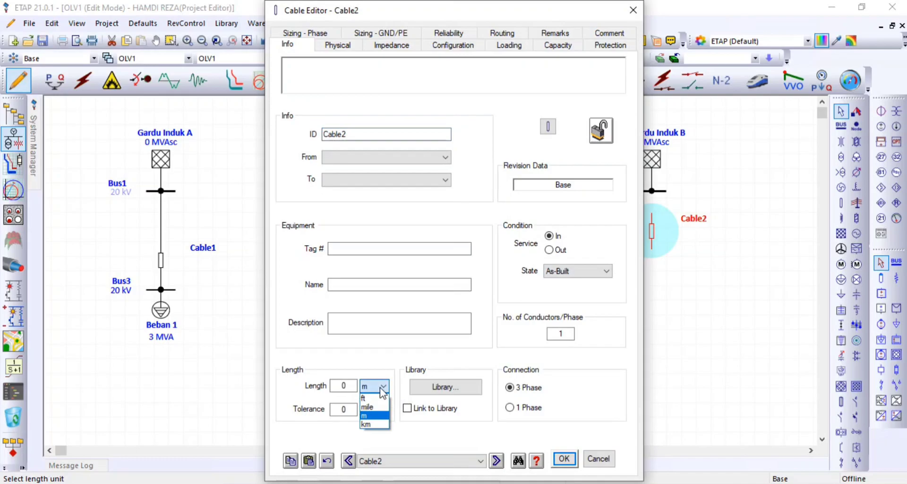
{"action": "left_click", "coordinate": [380, 424]}
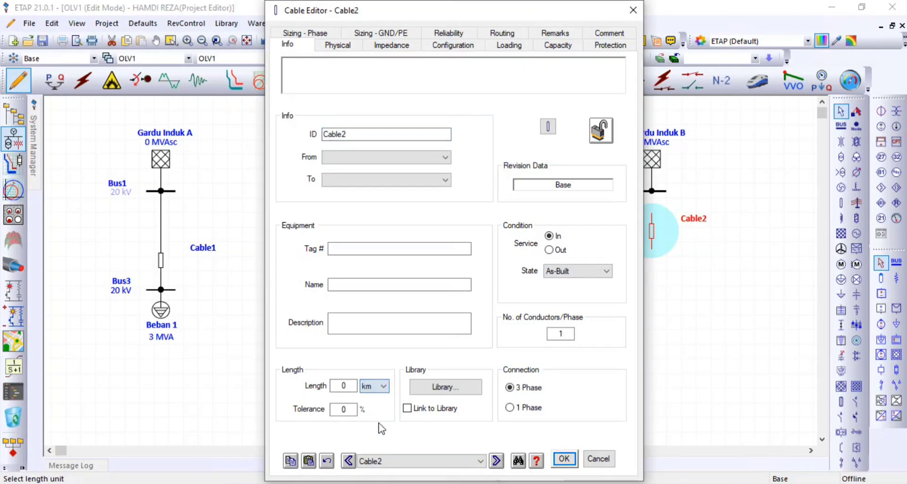
{"action": "left_click", "coordinate": [331, 386]}
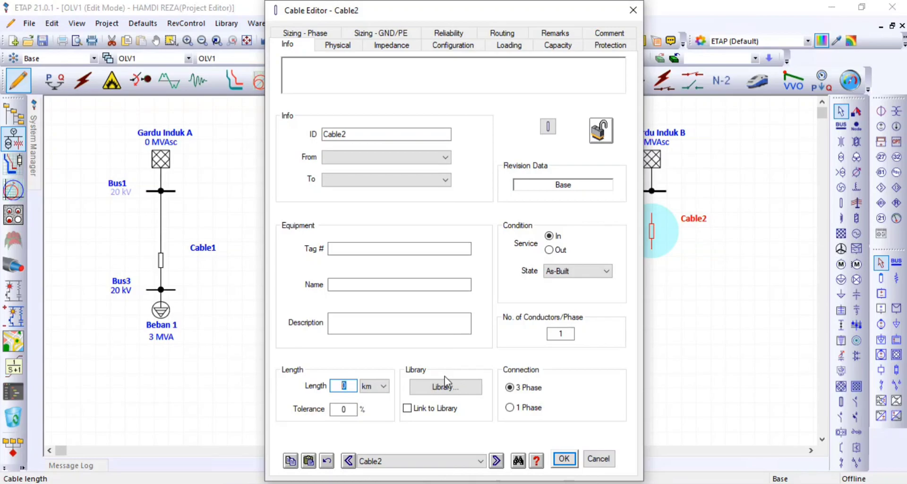
{"action": "type", "text": "40"}
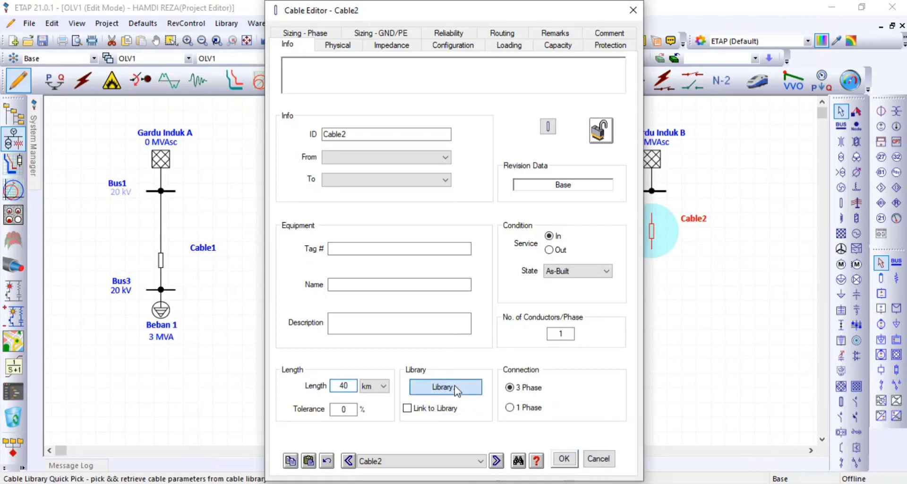
Assign Cable2 the SPLN 20 kV single-core aluminium overhead cable from the library, size 150 mm², and accept its properties.
{"action": "left_click", "coordinate": [455, 384]}
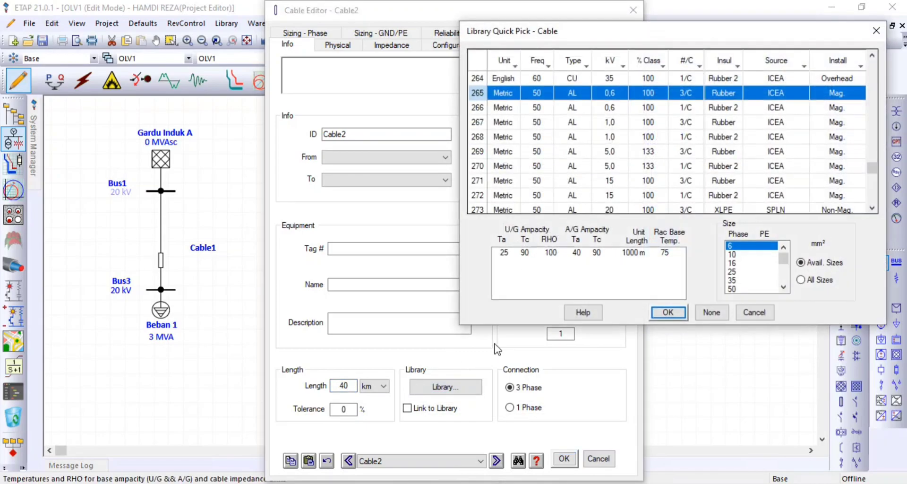
{"action": "left_click", "coordinate": [804, 66]}
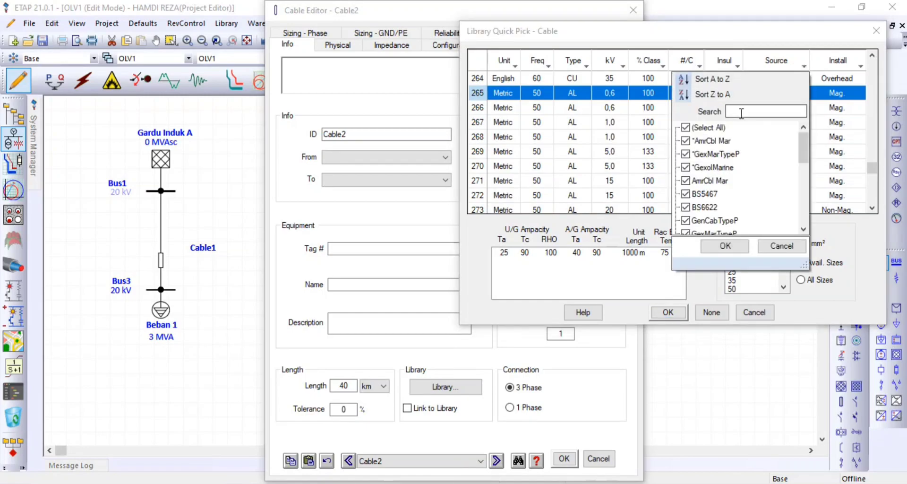
{"action": "type", "text": "spl"}
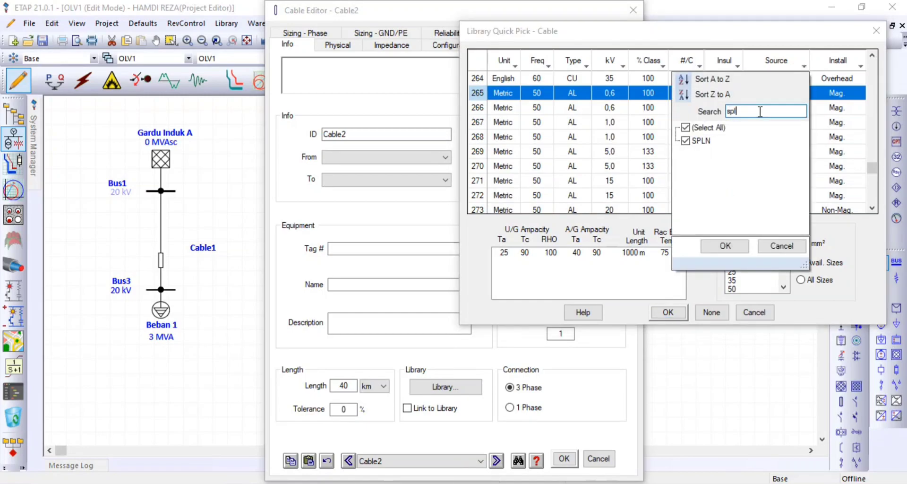
{"action": "left_click", "coordinate": [741, 249]}
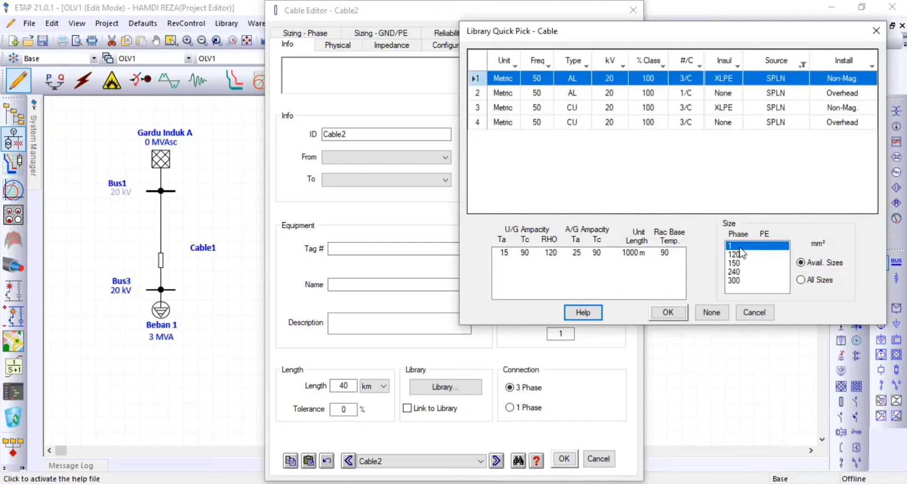
{"action": "left_click", "coordinate": [771, 94]}
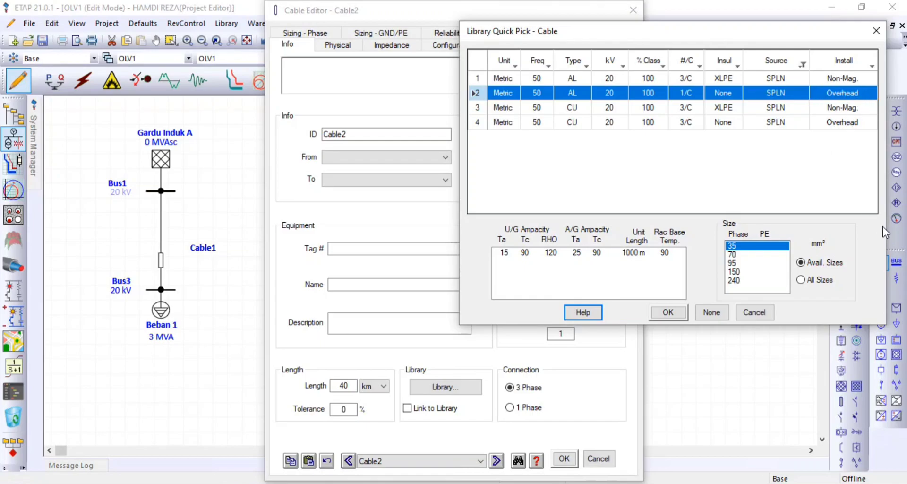
{"action": "left_click", "coordinate": [738, 272]}
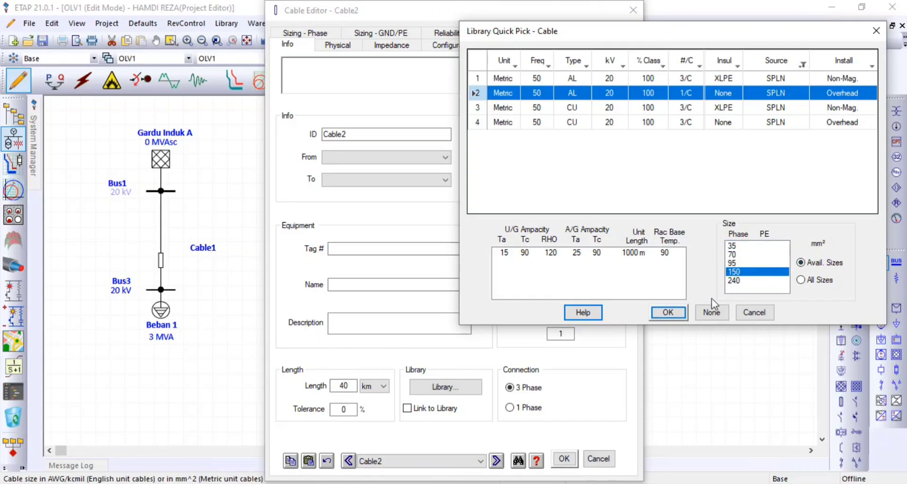
{"action": "left_click", "coordinate": [667, 311]}
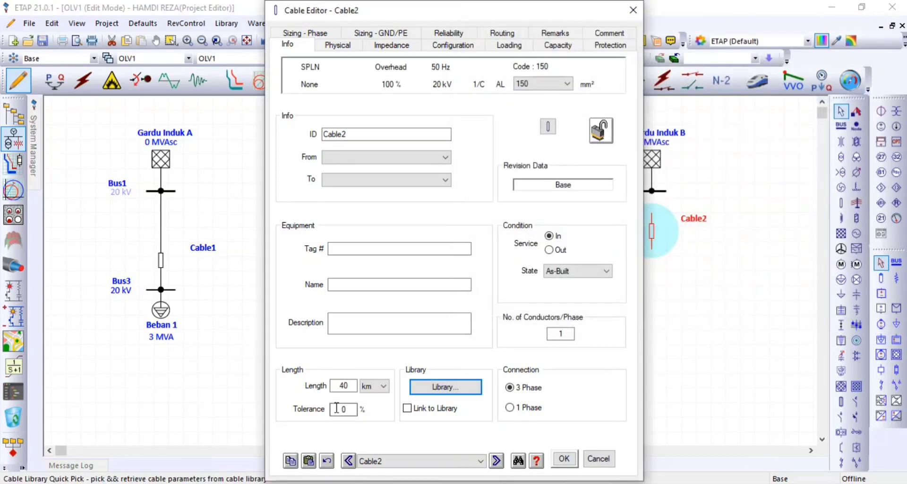
{"action": "left_click", "coordinate": [565, 458]}
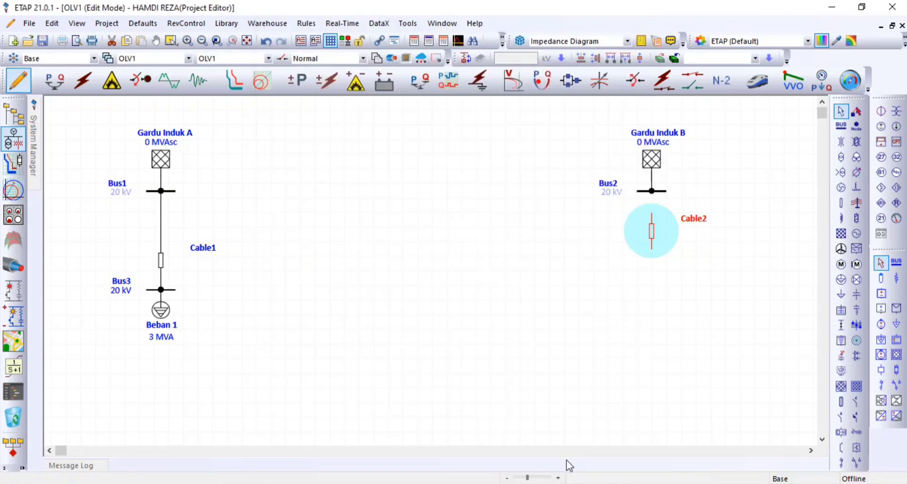
Shift the unconnected Cable2 to the left of Bus2's centre, with its label on the cable's left side.
{"action": "left_click", "coordinate": [635, 255]}
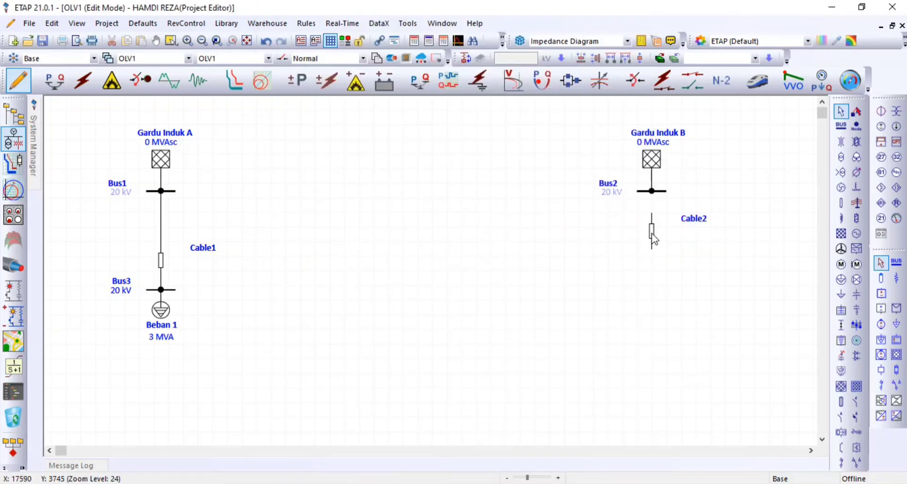
{"action": "left_click_drag", "start_coordinate": [651, 234], "coordinate": [612, 229]}
{"action": "left_click", "coordinate": [664, 245]}
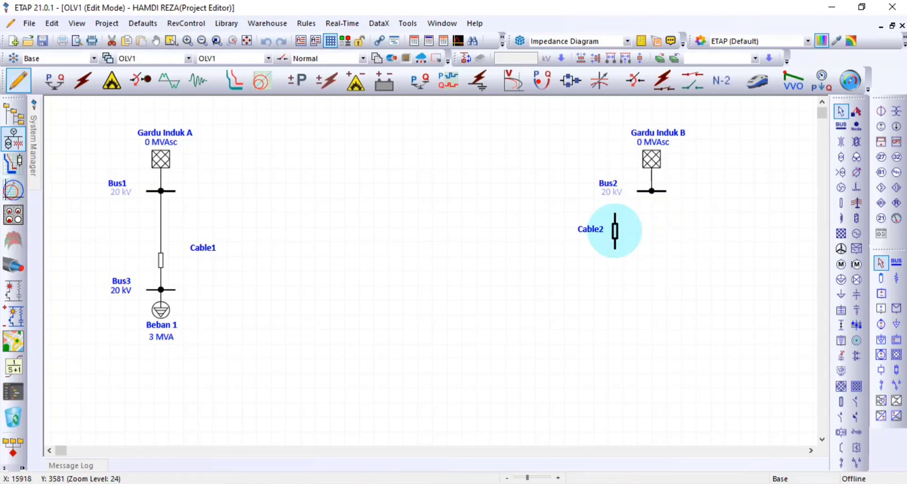
Rename Cable1 to Feeder 1 and move it and its label up closer to Bus1.
{"action": "left_click", "coordinate": [163, 260]}
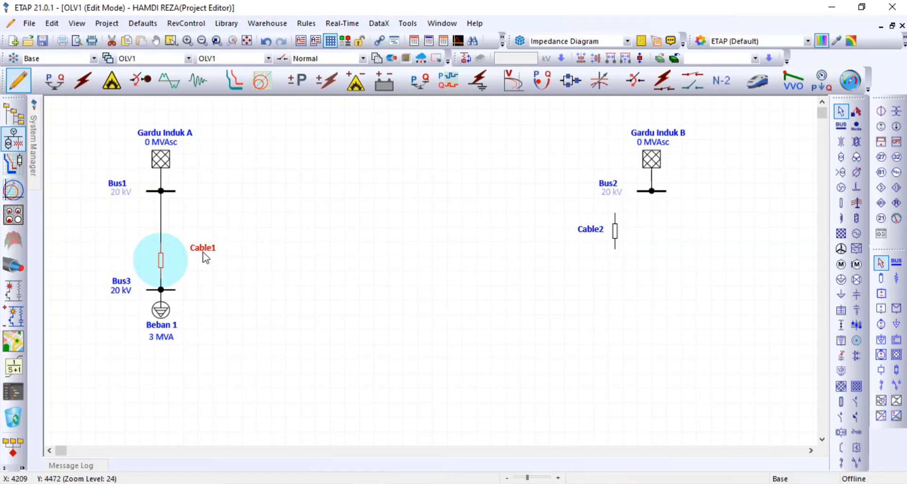
{"action": "double_click", "coordinate": [184, 259]}
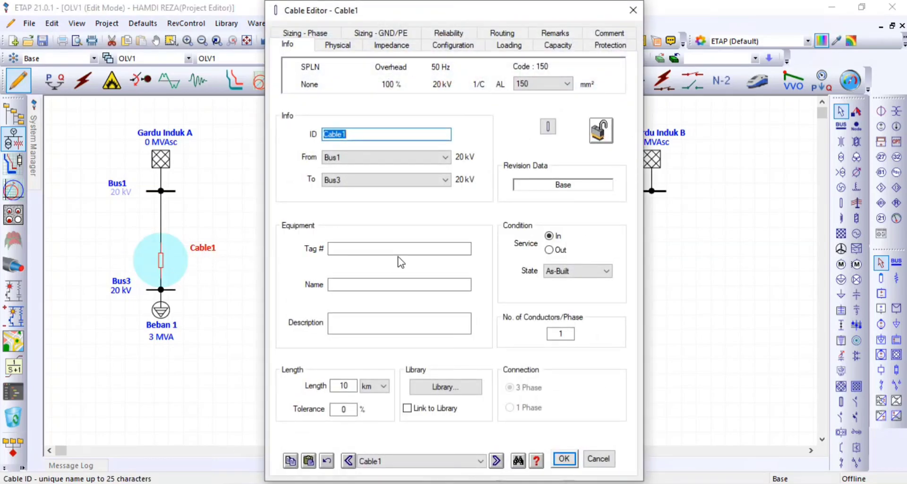
{"action": "type", "text": "Feeder 1"}
{"action": "left_click", "coordinate": [565, 459]}
{"action": "left_click_drag", "start_coordinate": [160, 260], "coordinate": [161, 222]}
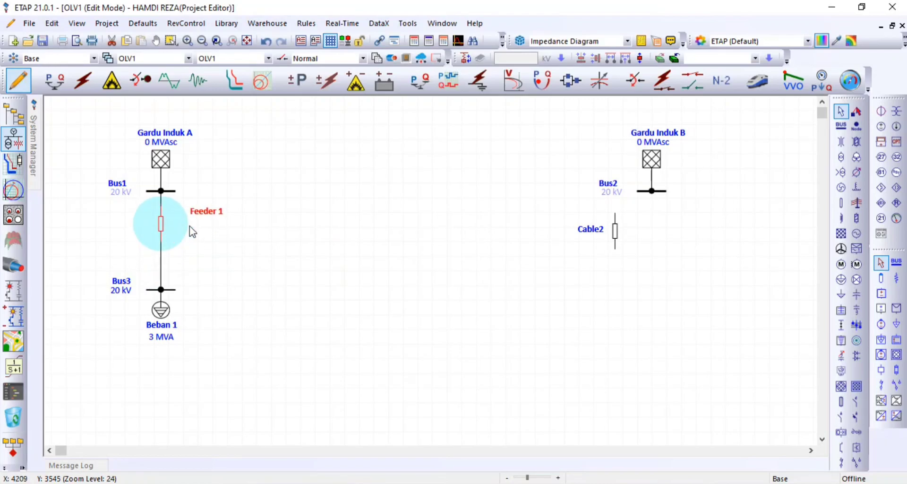
{"action": "left_click", "coordinate": [200, 205]}
Change the ID of the cable between Bus1 and Bus3 to Feeder 1A.
{"action": "left_click", "coordinate": [161, 223]}
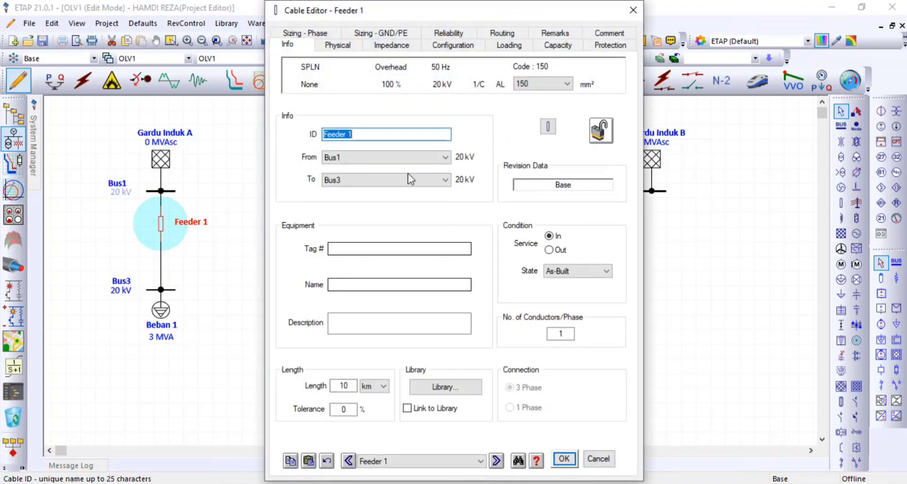
{"action": "left_click", "coordinate": [396, 133]}
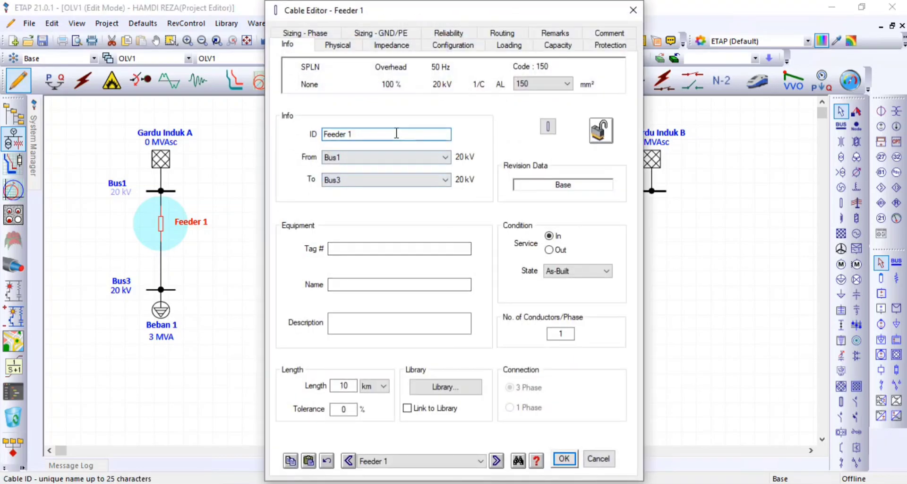
{"action": "left_click", "coordinate": [564, 458]}
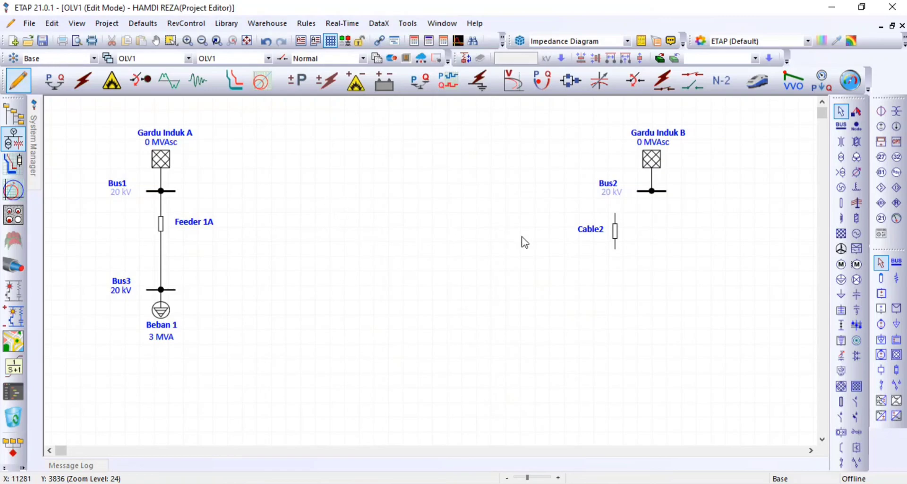
Rename Cable2 to Feeder 1B, placing it directly under Bus2 and connecting its upper end to that bus.
{"action": "left_click_drag", "start_coordinate": [613, 234], "coordinate": [643, 241]}
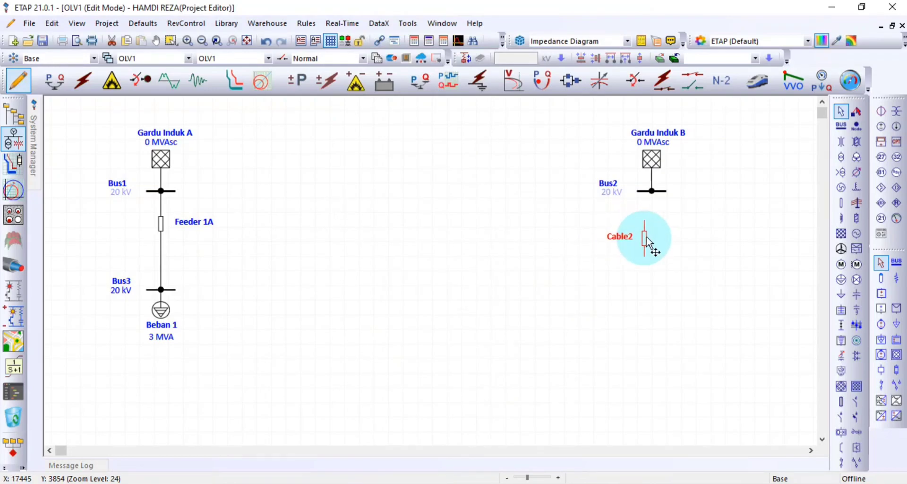
{"action": "double_click", "coordinate": [645, 239]}
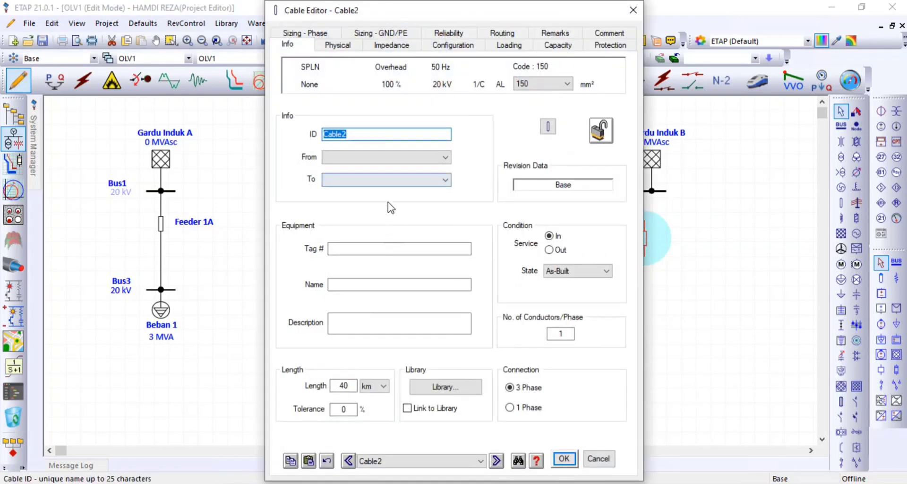
{"action": "type", "text": "Feeder"}
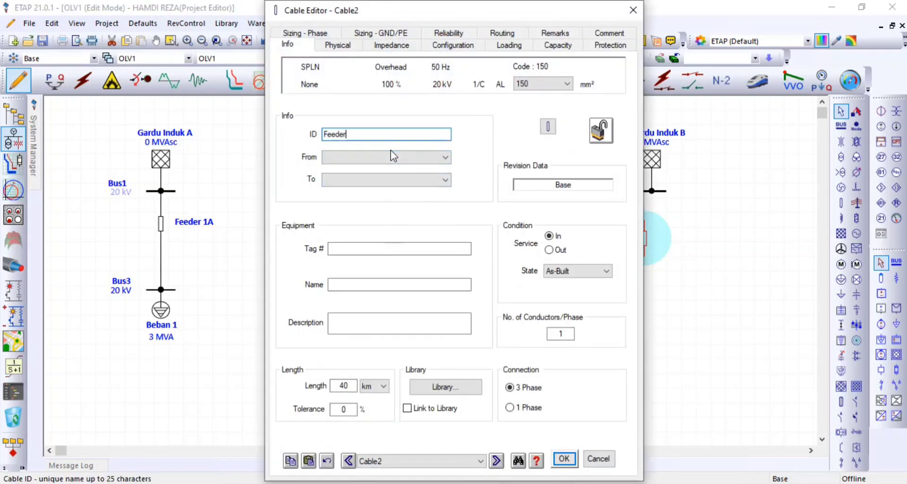
{"action": "type", "text": " 1B"}
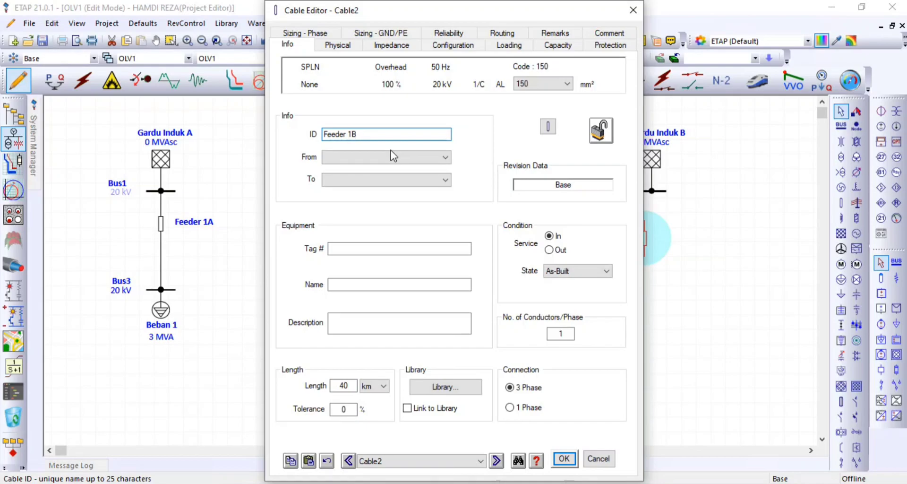
{"action": "left_click", "coordinate": [569, 457]}
{"action": "left_click_drag", "start_coordinate": [624, 237], "coordinate": [646, 194]}
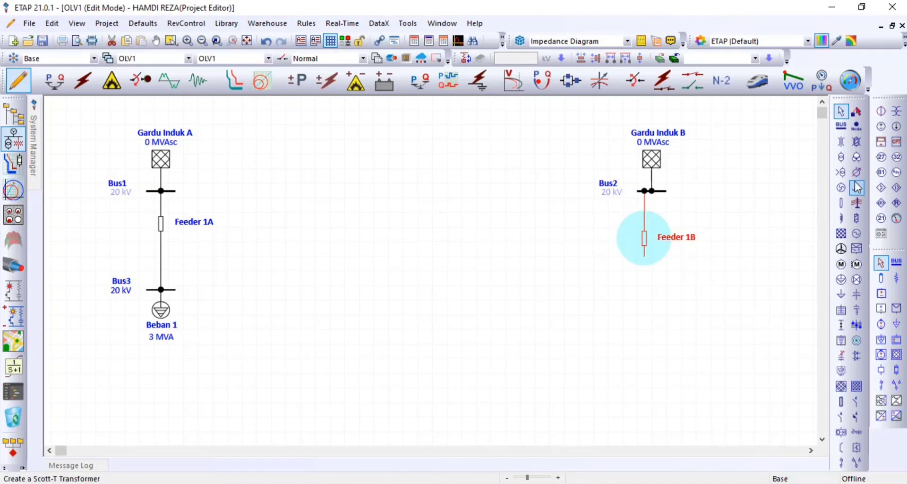
Attach a circuit breaker to the lower end of Feeder 1B and align its label beside it.
{"action": "left_click", "coordinate": [840, 416]}
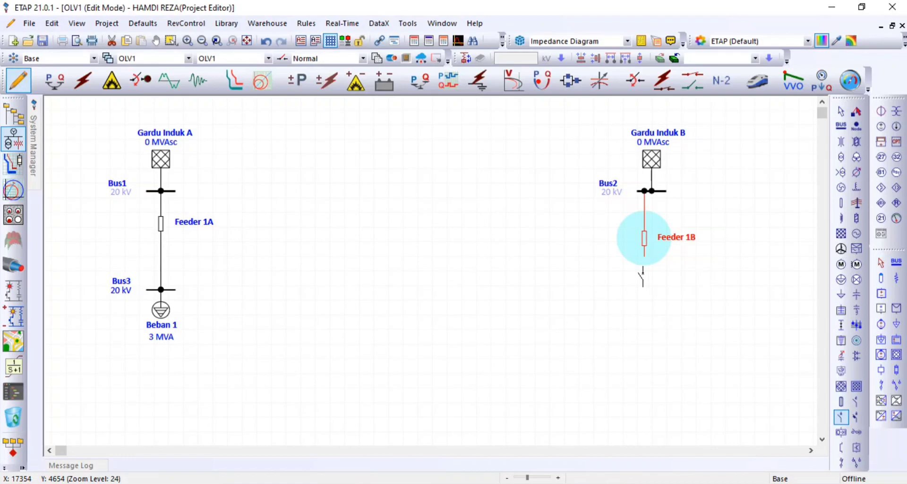
{"action": "left_click", "coordinate": [643, 271]}
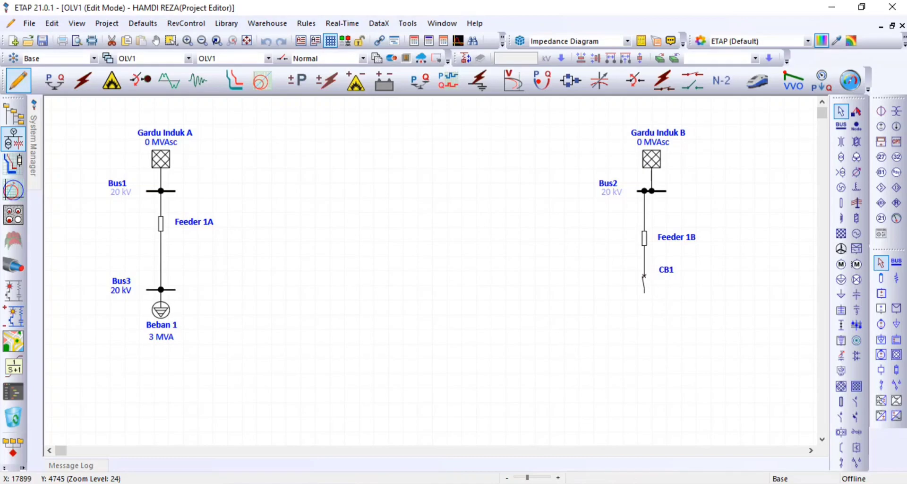
{"action": "left_click_drag", "start_coordinate": [645, 287], "coordinate": [644, 278]}
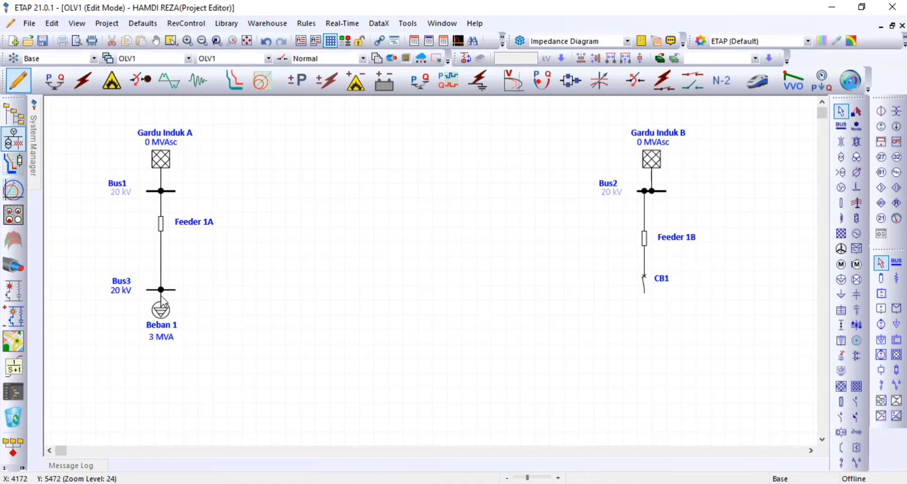
Move Beban 1 and Bus3 down to lengthen the connection below Feeder 1A.
{"action": "left_click_drag", "start_coordinate": [161, 310], "coordinate": [162, 376]}
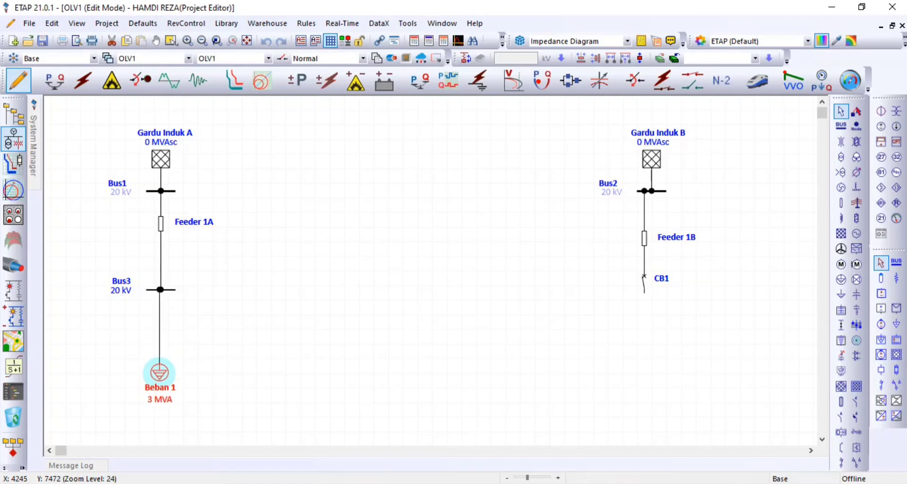
{"action": "left_click_drag", "start_coordinate": [172, 291], "coordinate": [169, 339]}
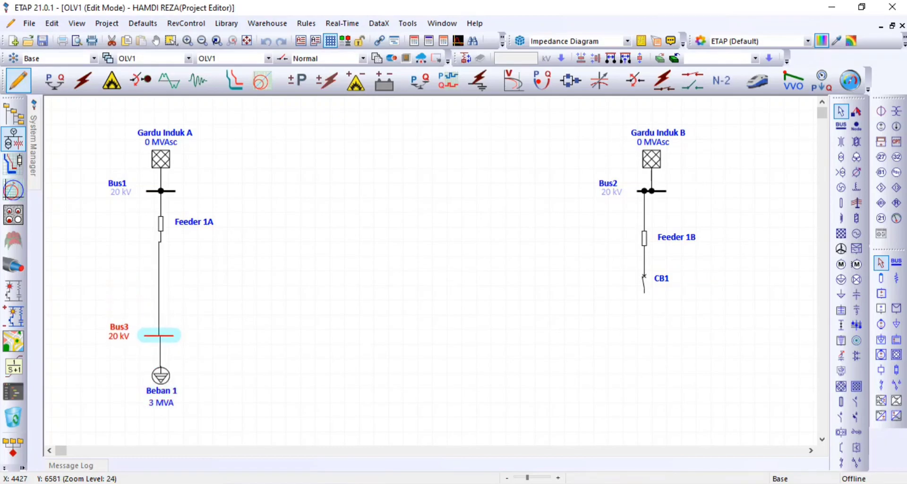
{"action": "left_click", "coordinate": [227, 318]}
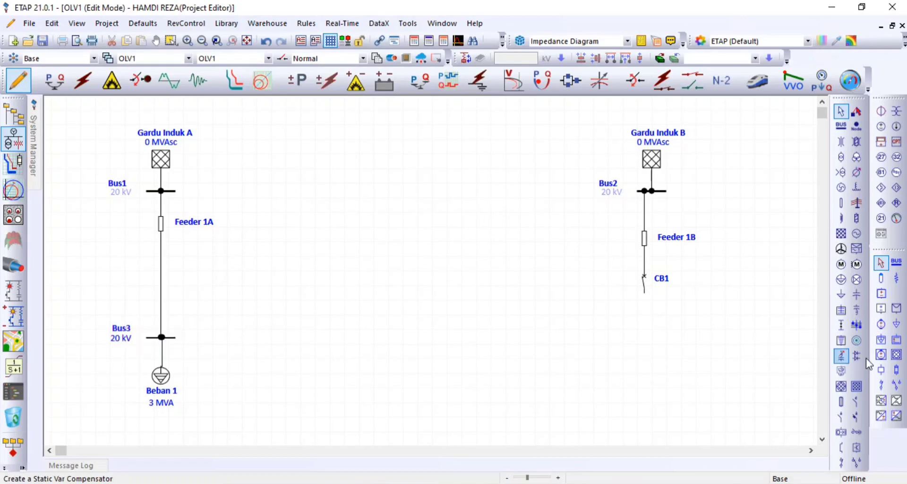
Insert a circuit breaker between Feeder 1A and Bus3, and connect the lower end of CB1 to Bus3.
{"action": "left_click", "coordinate": [839, 417]}
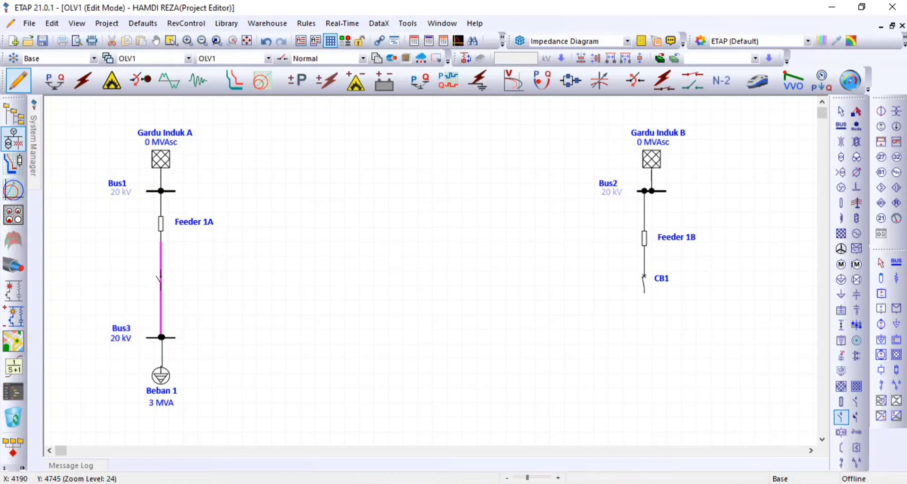
{"action": "left_click", "coordinate": [160, 277]}
{"action": "left_click", "coordinate": [161, 282]}
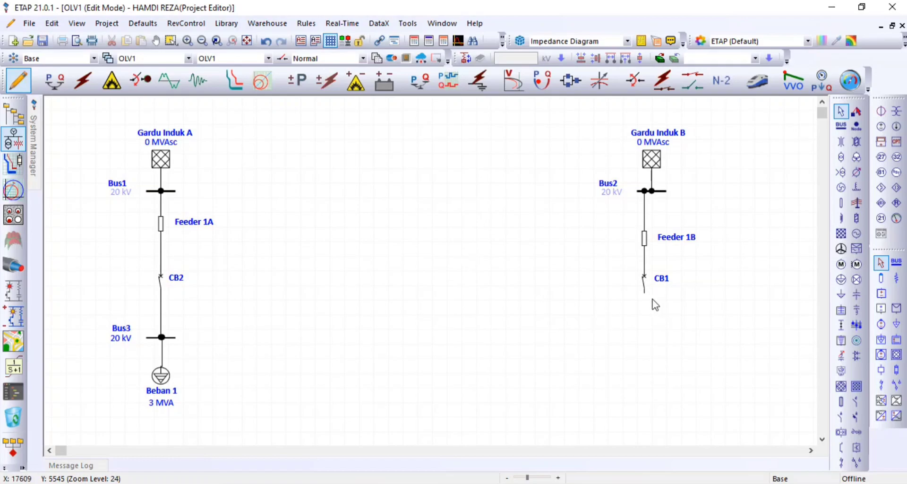
{"action": "left_click_drag", "start_coordinate": [646, 292], "coordinate": [176, 343]}
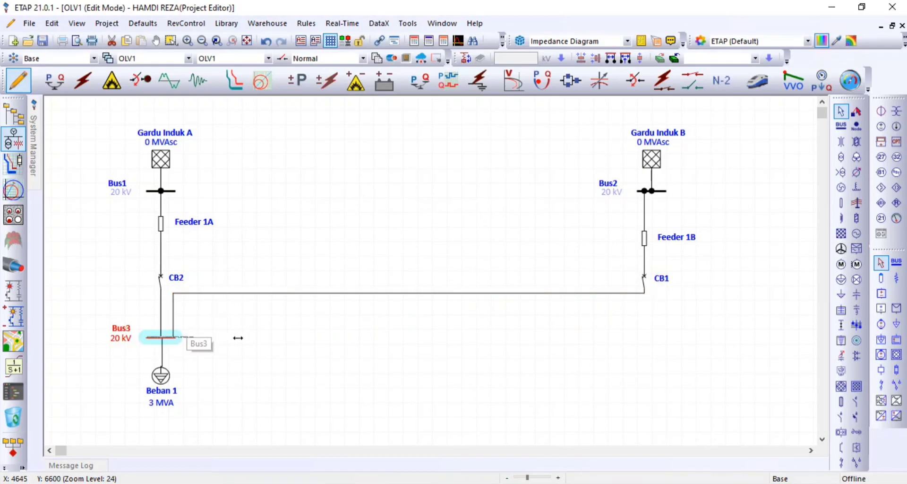
Lengthen Bus3 to roughly six times its width and shift the CB1 connection along it, away from the CB2 connection.
{"action": "left_click_drag", "start_coordinate": [176, 337], "coordinate": [323, 337]}
{"action": "left_click_drag", "start_coordinate": [173, 316], "coordinate": [266, 316]}
{"action": "left_click", "coordinate": [366, 324]}
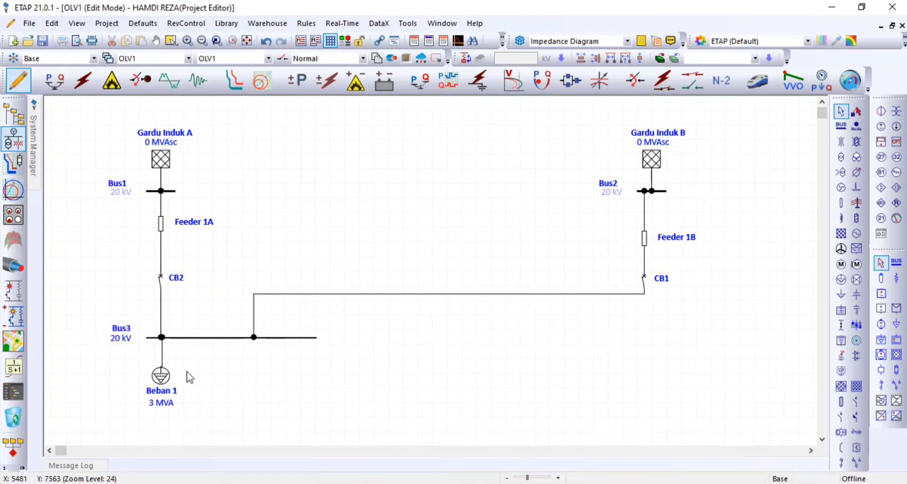
Set the rating of lumped load Beban 1 to 5 MVA.
{"action": "left_click", "coordinate": [161, 377]}
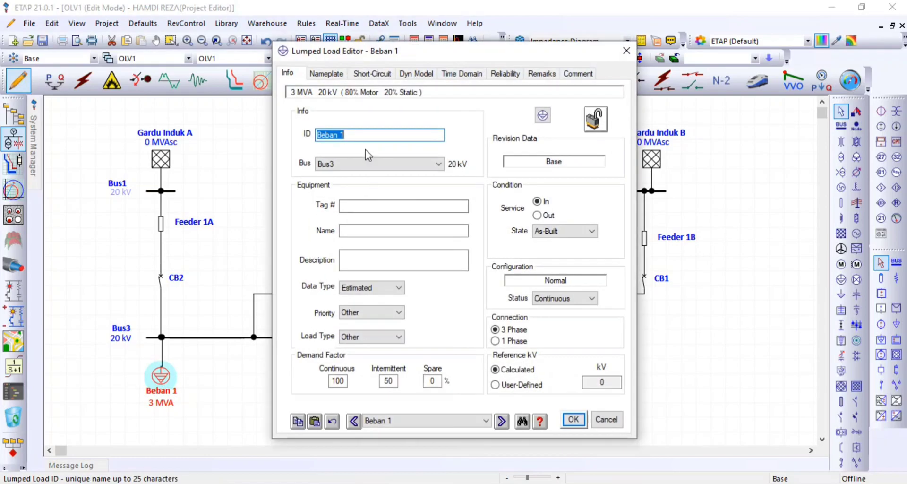
{"action": "left_click", "coordinate": [326, 73]}
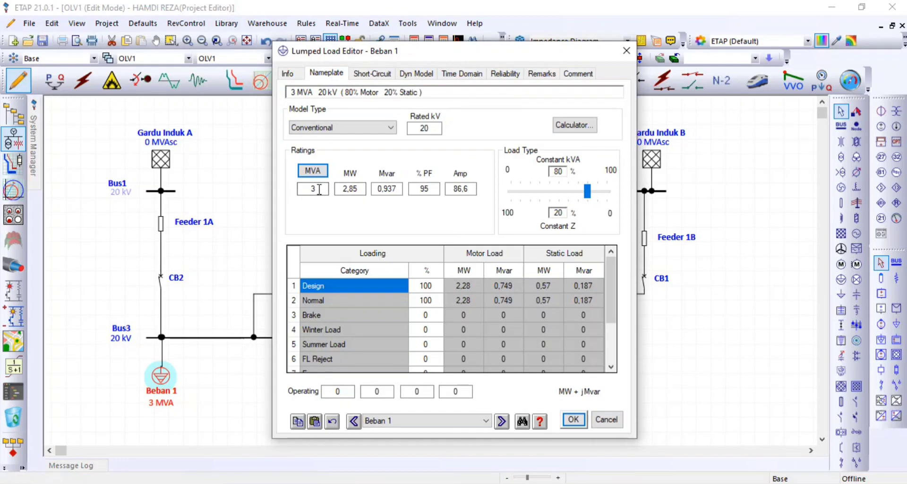
{"action": "left_click_drag", "start_coordinate": [317, 189], "coordinate": [275, 192]}
{"action": "type", "text": "5"}
{"action": "key", "text": "Tab"}
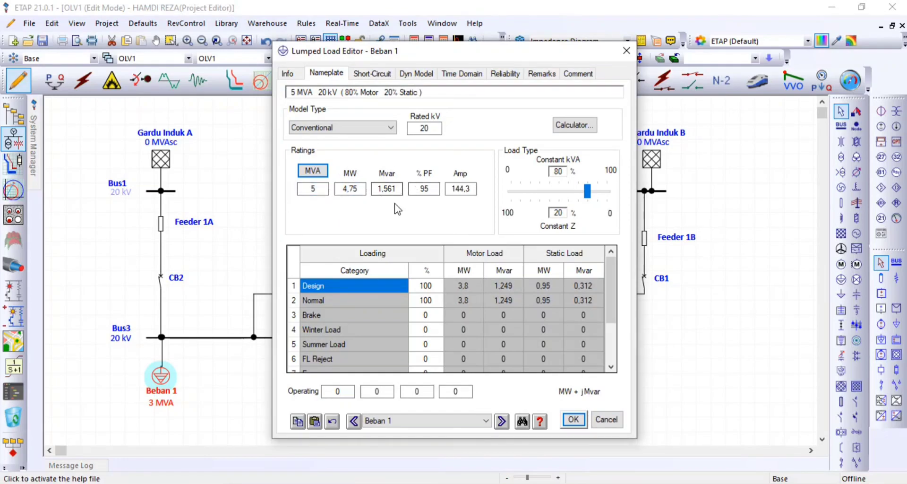
{"action": "left_click", "coordinate": [573, 419]}
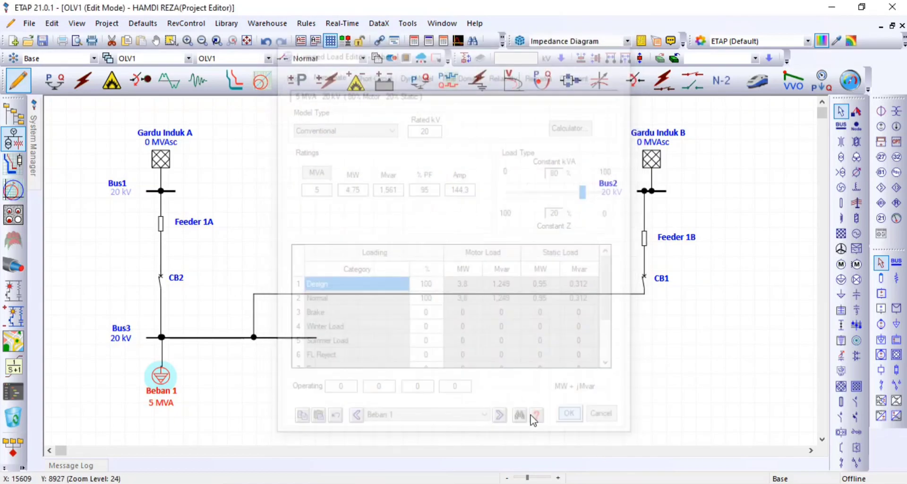
{"action": "left_click", "coordinate": [397, 370]}
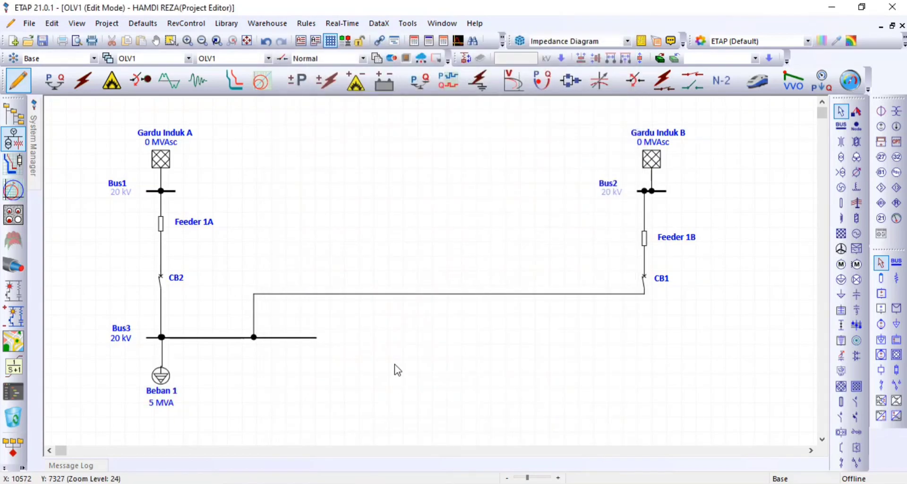
Switch both circuit breakers, CB1 and CB2, to the open state.
{"action": "left_click", "coordinate": [645, 285]}
{"action": "right_click", "coordinate": [645, 284]}
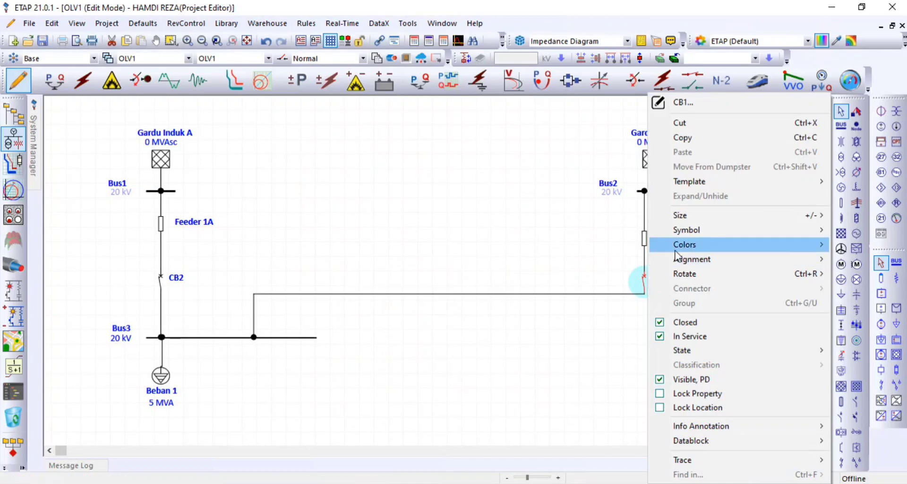
{"action": "left_click", "coordinate": [685, 323]}
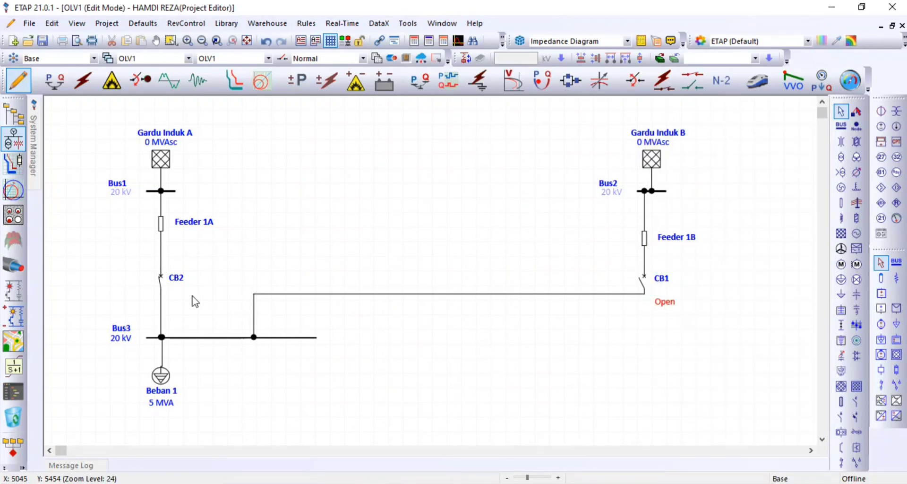
{"action": "right_click", "coordinate": [160, 283]}
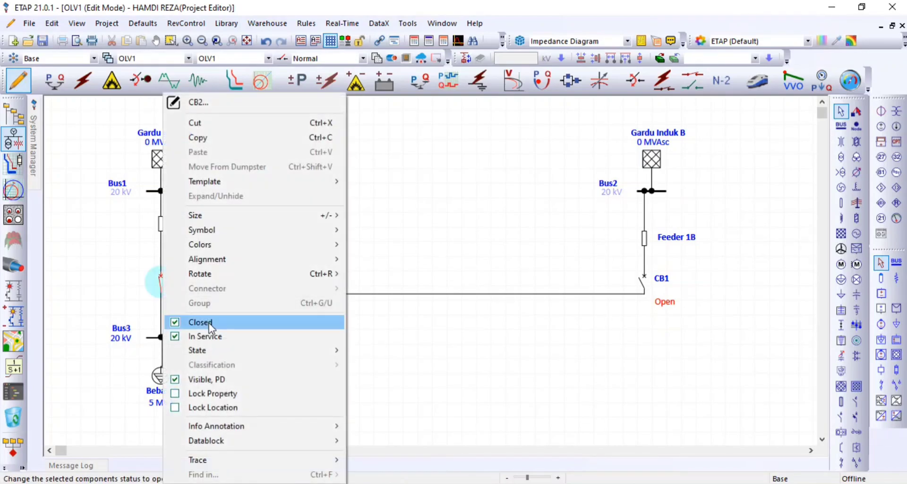
{"action": "left_click", "coordinate": [174, 322]}
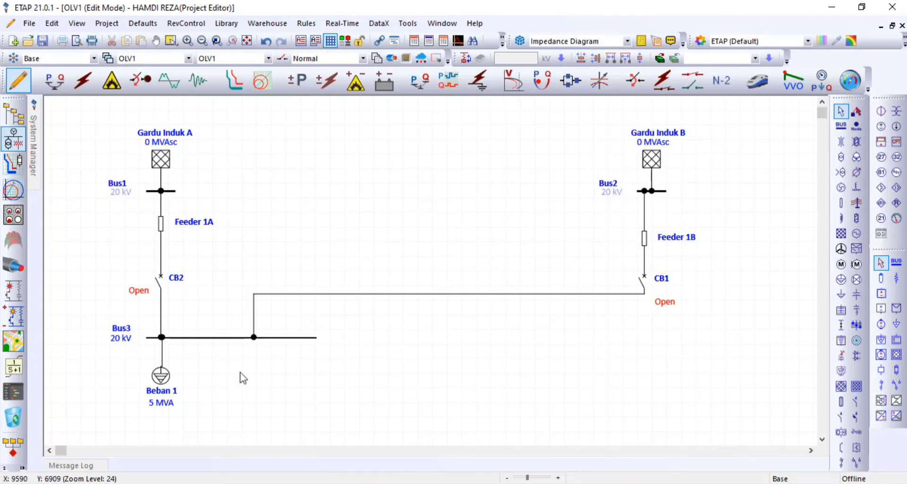
Check the cable data and lengths of Feeder 1A and Feeder 1B without changing them.
{"action": "left_click", "coordinate": [161, 223]}
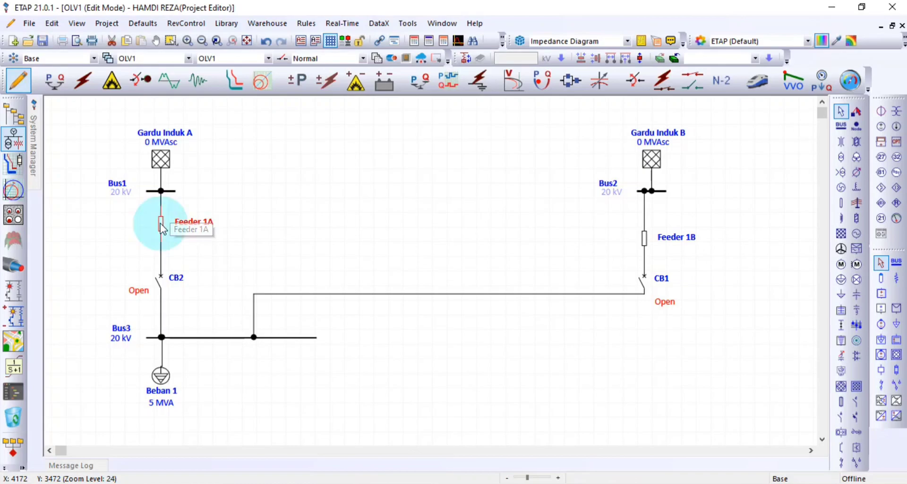
{"action": "double_click", "coordinate": [186, 243]}
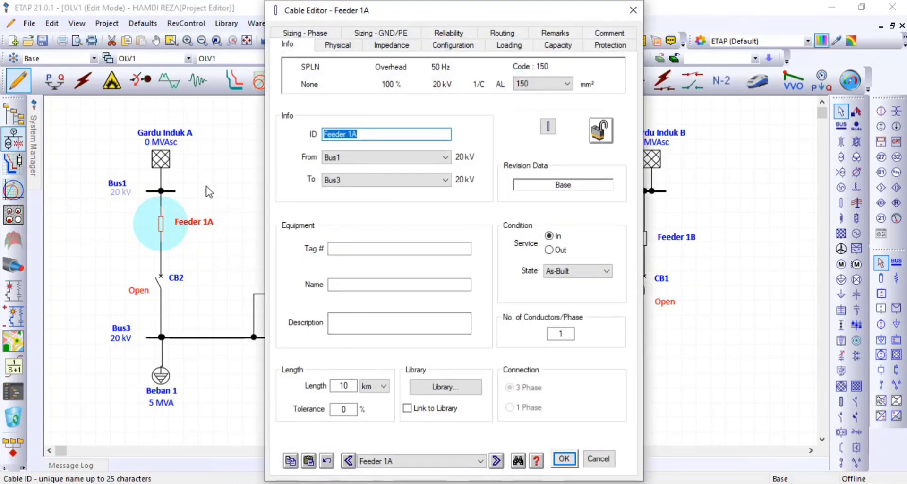
{"action": "left_click", "coordinate": [591, 458]}
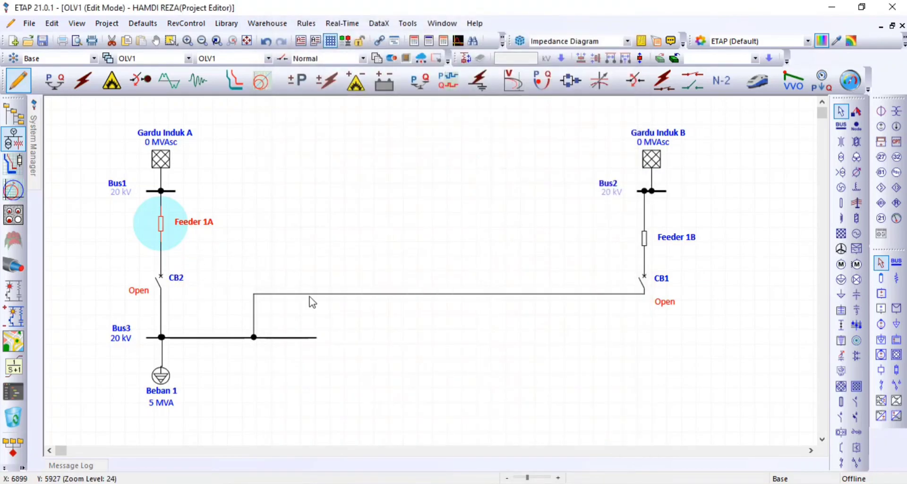
{"action": "left_click", "coordinate": [645, 239]}
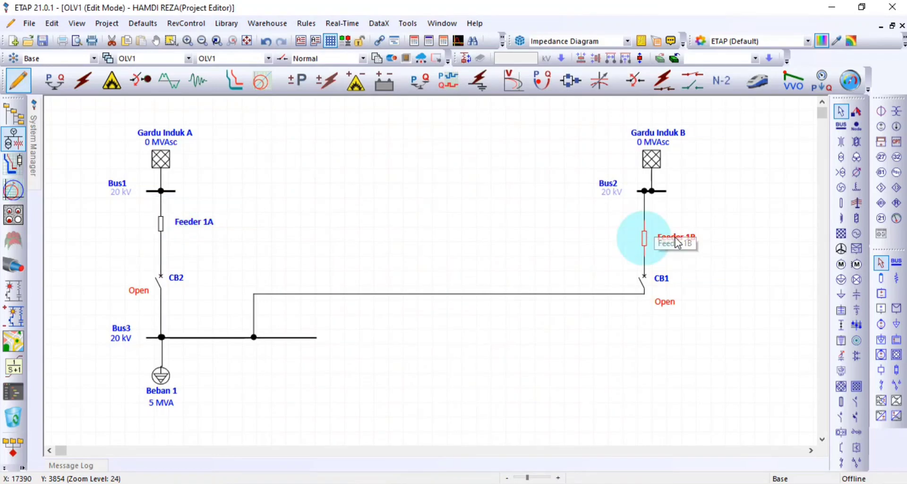
{"action": "double_click", "coordinate": [676, 237]}
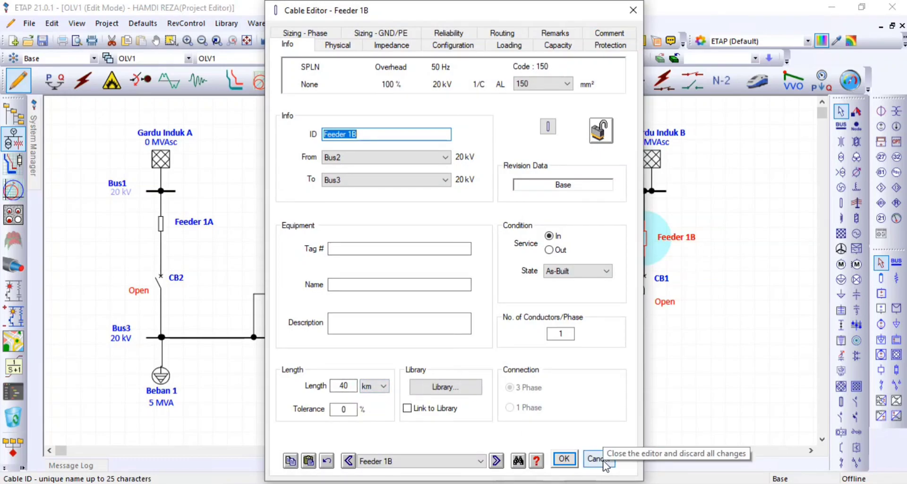
{"action": "left_click", "coordinate": [595, 458]}
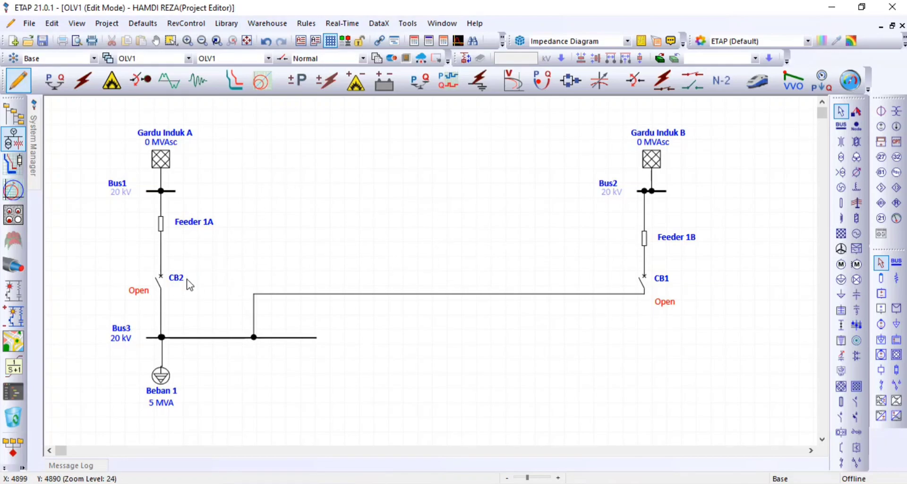
Close CB2 and run a load flow calculation with the output file name Untitled.
{"action": "right_click", "coordinate": [161, 288]}
{"action": "left_click", "coordinate": [204, 323]}
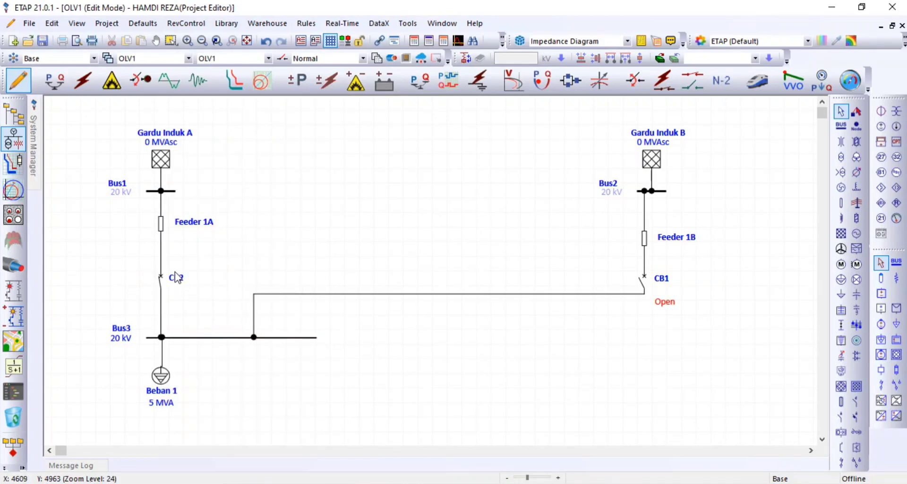
{"action": "left_click", "coordinate": [45, 85]}
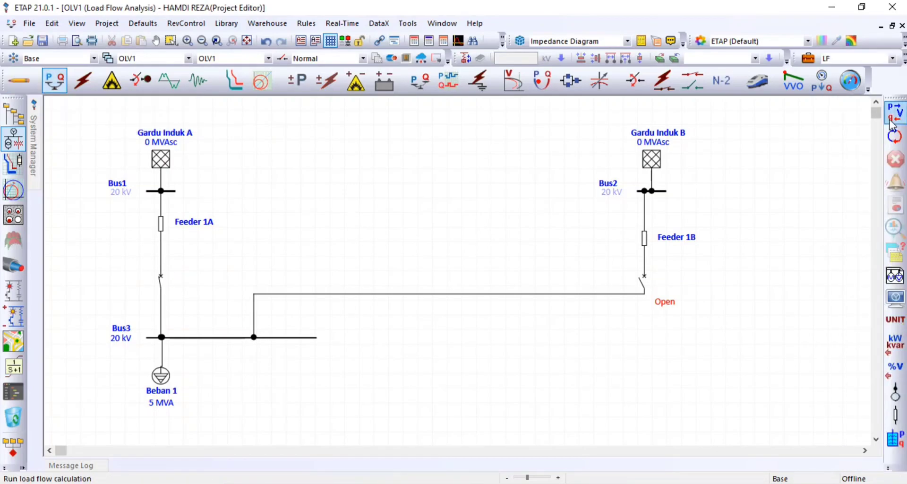
{"action": "left_click", "coordinate": [892, 124]}
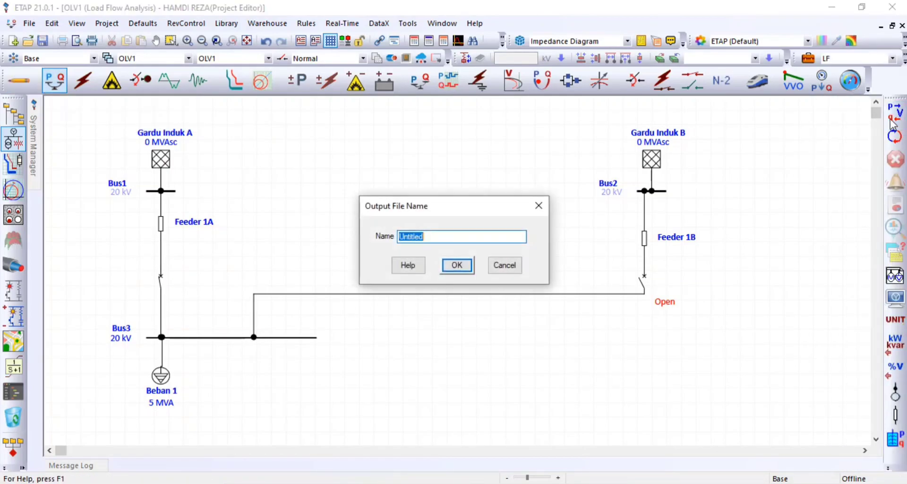
{"action": "left_click", "coordinate": [456, 265]}
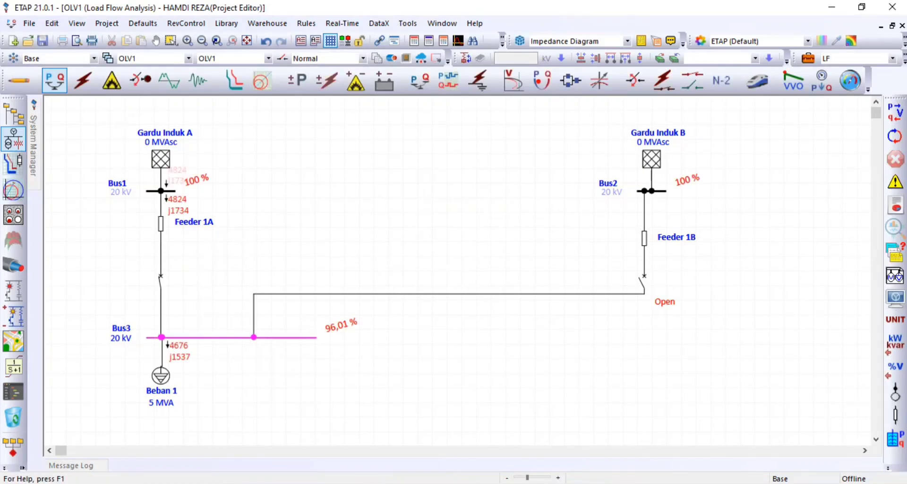
Set the load flow results to show bus voltages in kV and power flows as kVA + Amp.
{"action": "left_click", "coordinate": [899, 301]}
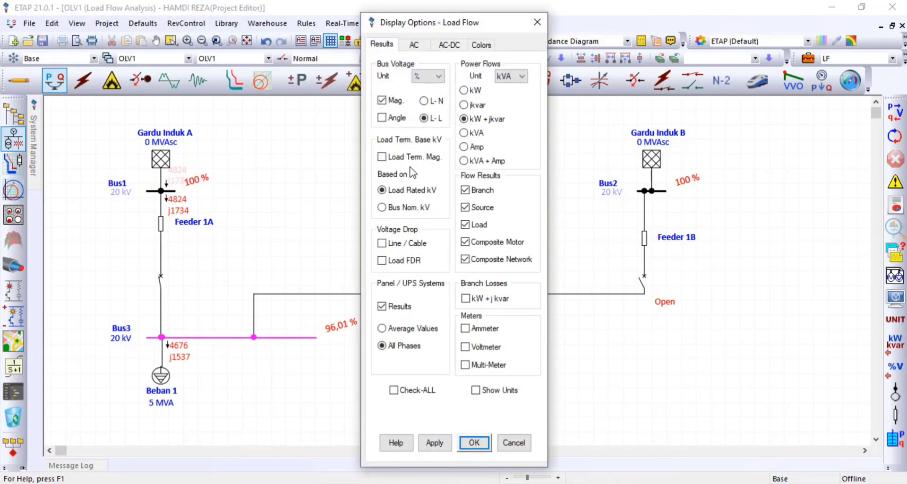
{"action": "left_click", "coordinate": [435, 76]}
{"action": "left_click", "coordinate": [429, 87]}
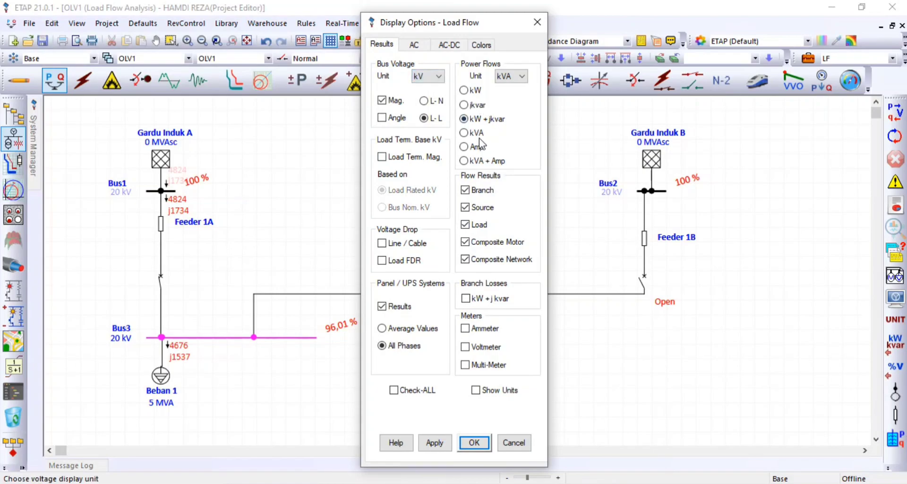
{"action": "left_click", "coordinate": [475, 163]}
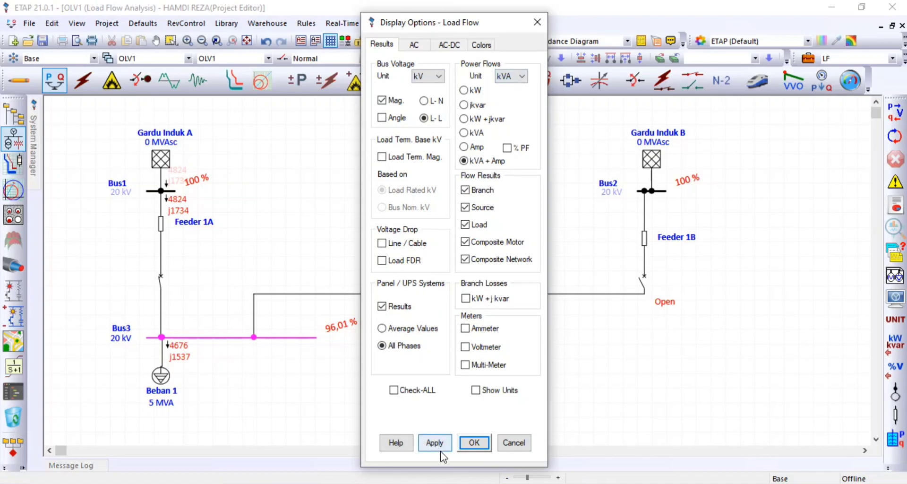
{"action": "left_click", "coordinate": [479, 443]}
Move Bus1's voltage label, Feeder 1A and Bus1 slightly down so the flow results above and below Bus1 are readable.
{"action": "left_click_drag", "start_coordinate": [188, 181], "coordinate": [192, 187]}
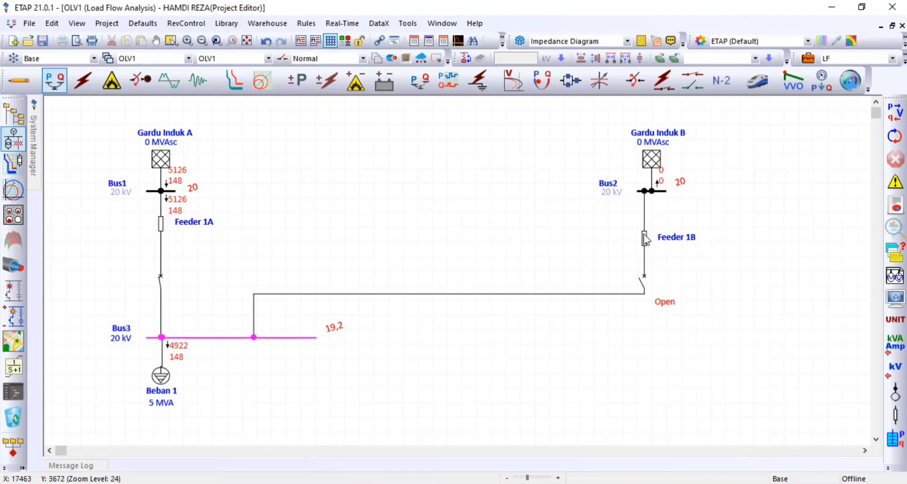
{"action": "left_click", "coordinate": [163, 191]}
{"action": "left_click", "coordinate": [160, 223]}
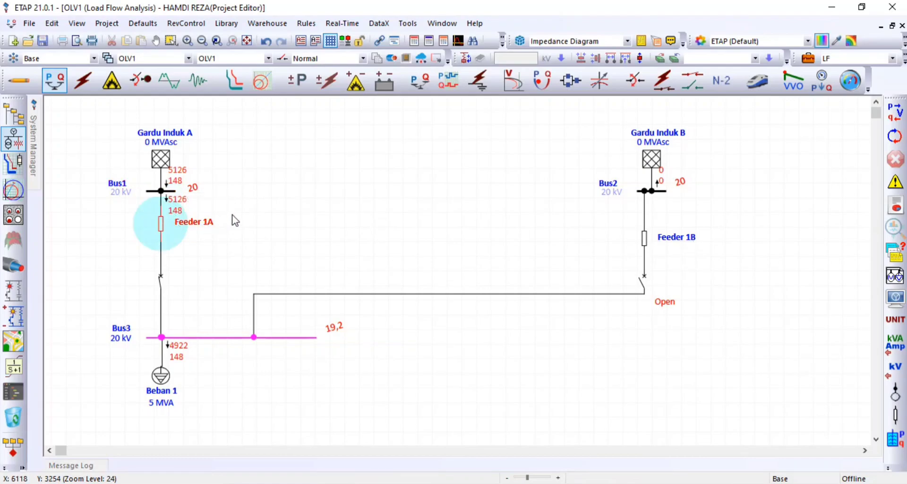
{"action": "left_click_drag", "start_coordinate": [160, 223], "coordinate": [160, 252]}
{"action": "left_click_drag", "start_coordinate": [160, 191], "coordinate": [161, 205]}
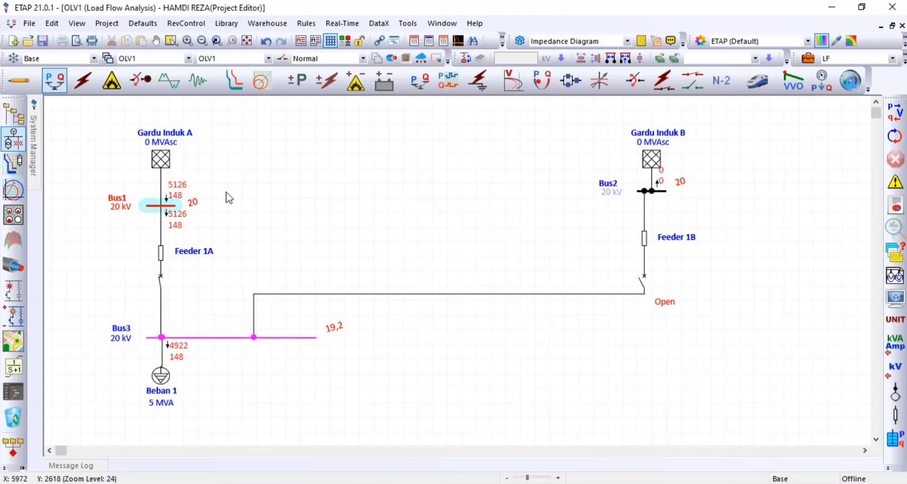
{"action": "left_click", "coordinate": [229, 198]}
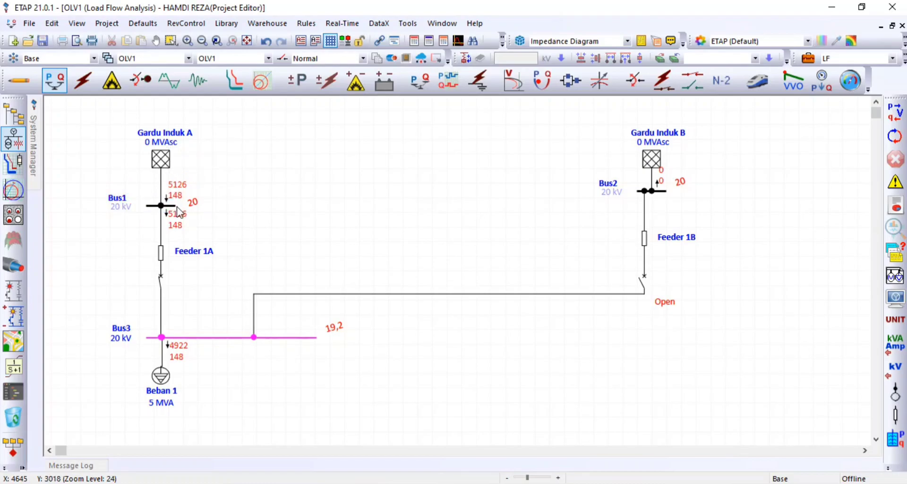
{"action": "left_click", "coordinate": [177, 207]}
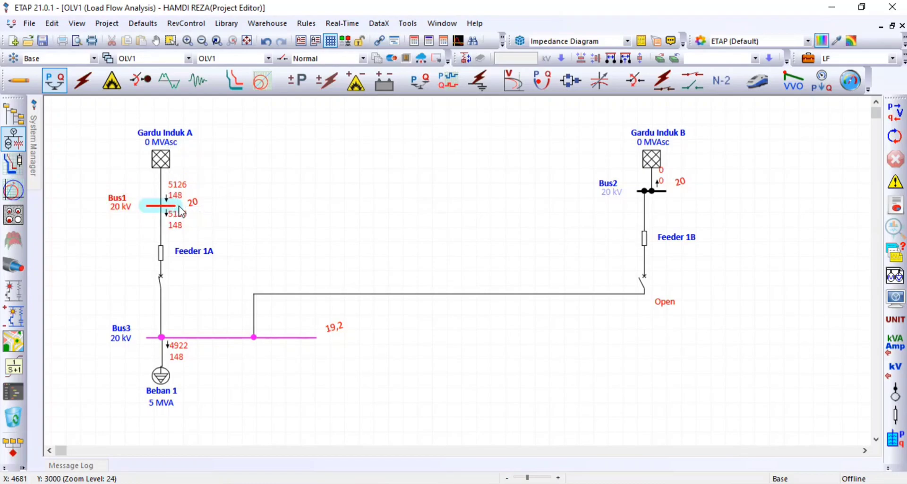
{"action": "left_click", "coordinate": [283, 184]}
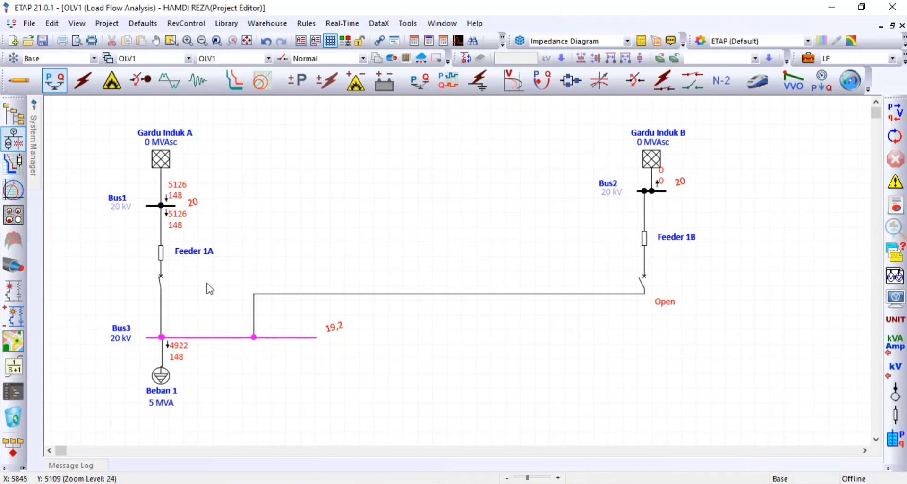
Open CB2 and close CB1 to supply Bus3 through Feeder 1B, and rerun the load flow calculation.
{"action": "right_click", "coordinate": [161, 280]}
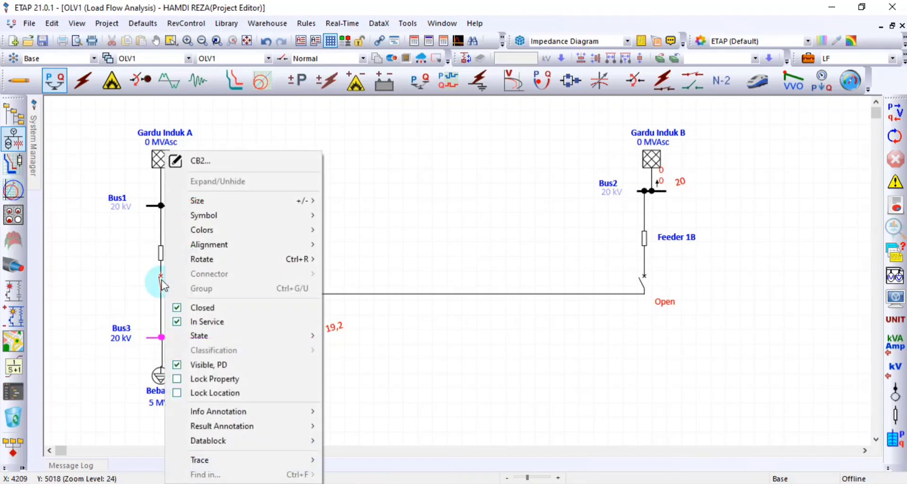
{"action": "left_click", "coordinate": [188, 305]}
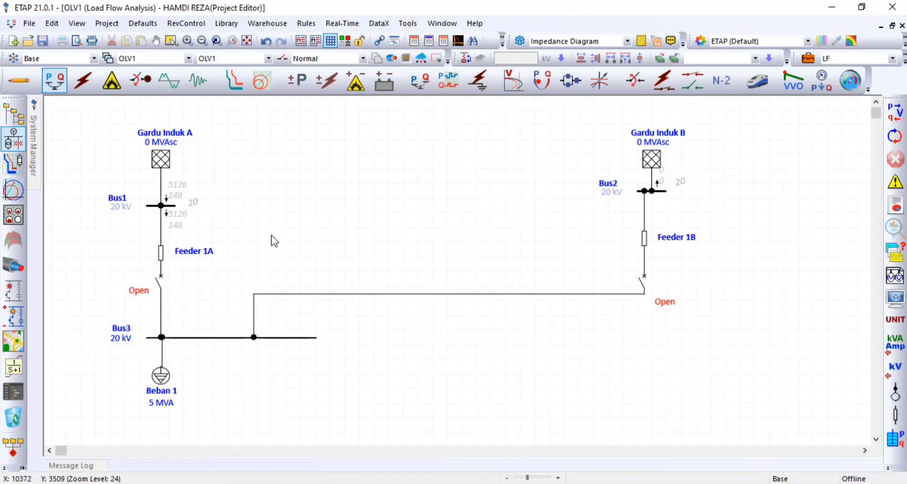
{"action": "right_click", "coordinate": [641, 283]}
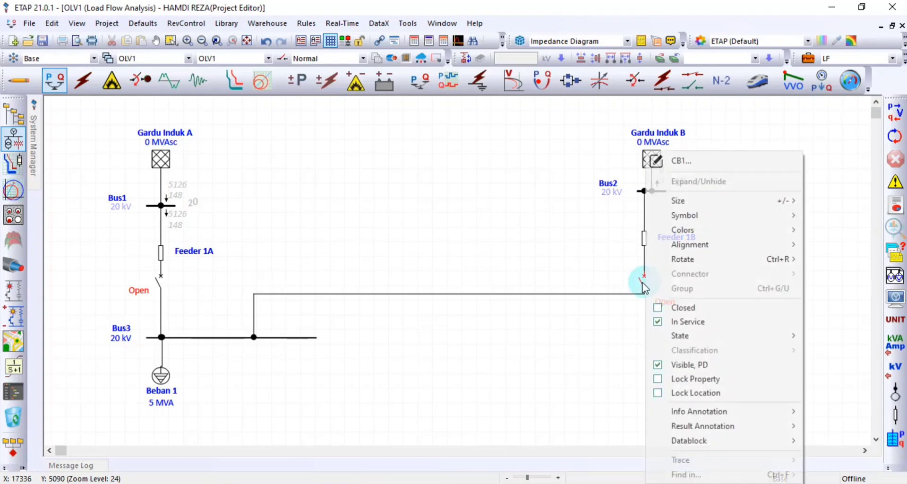
{"action": "left_click", "coordinate": [681, 308]}
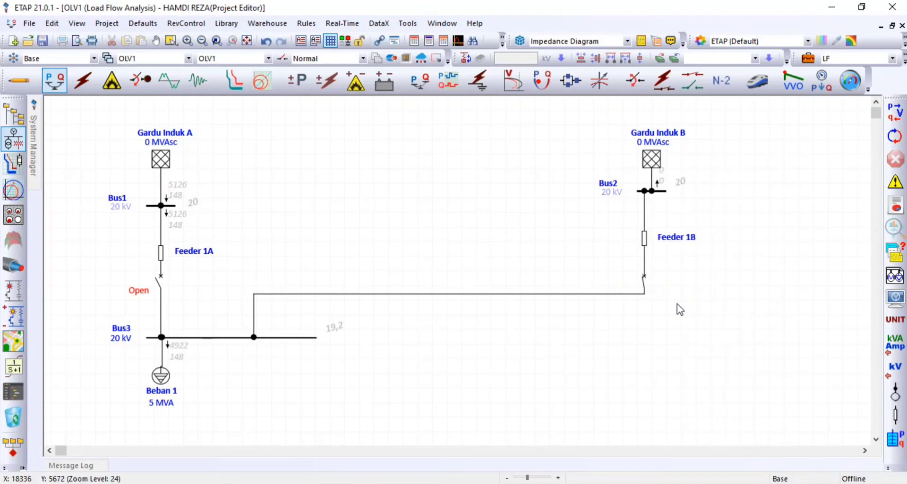
{"action": "left_click", "coordinate": [900, 120]}
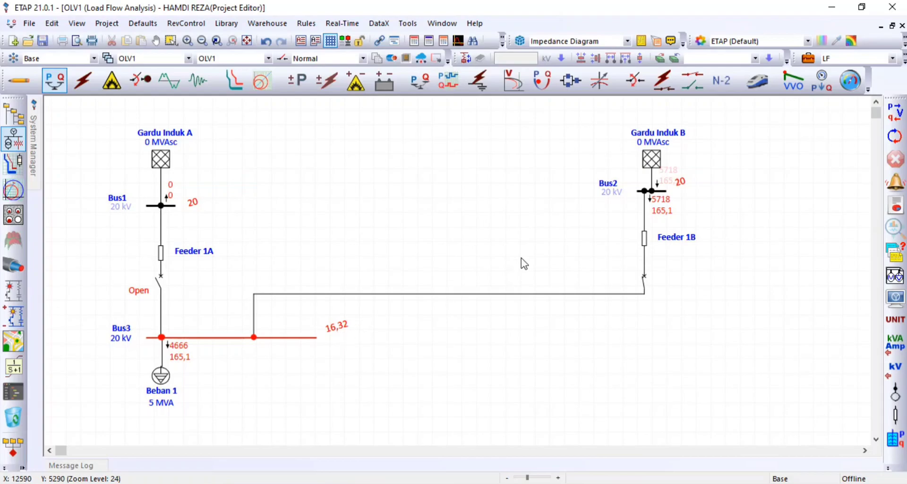
{"action": "left_click", "coordinate": [645, 239]}
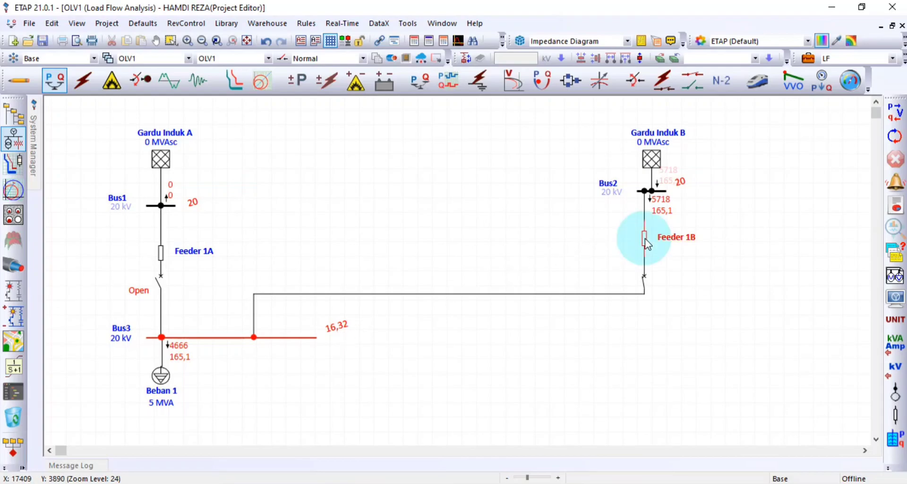
Inspect the cable settings of Feeder 1B, including its conductor size and length, without changing them.
{"action": "double_click", "coordinate": [645, 239]}
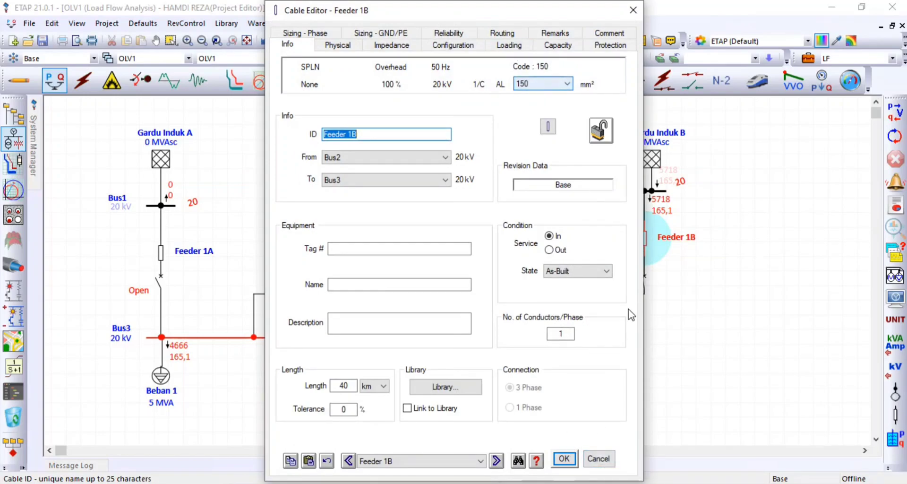
{"action": "left_click", "coordinate": [599, 456]}
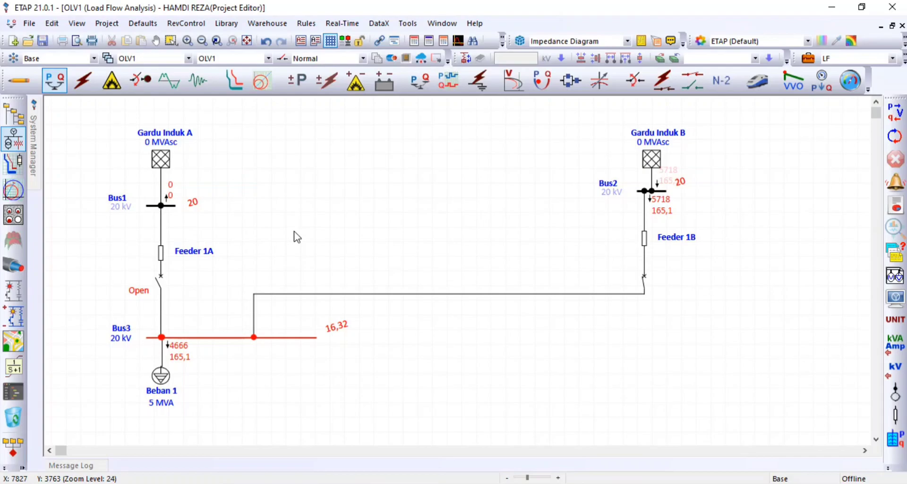
Close CB2 and open CB1 so that Bus3 is supplied through Feeder 1A again.
{"action": "right_click", "coordinate": [161, 286]}
{"action": "left_click", "coordinate": [188, 307]}
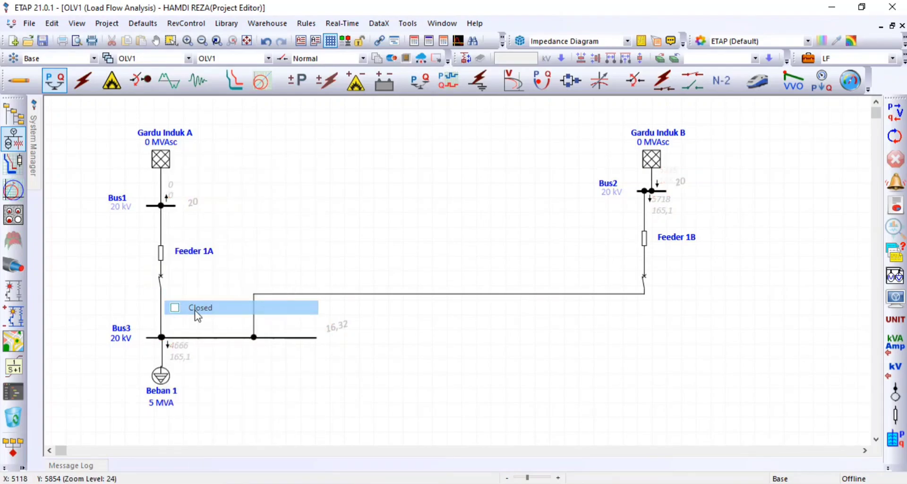
{"action": "right_click", "coordinate": [643, 277]}
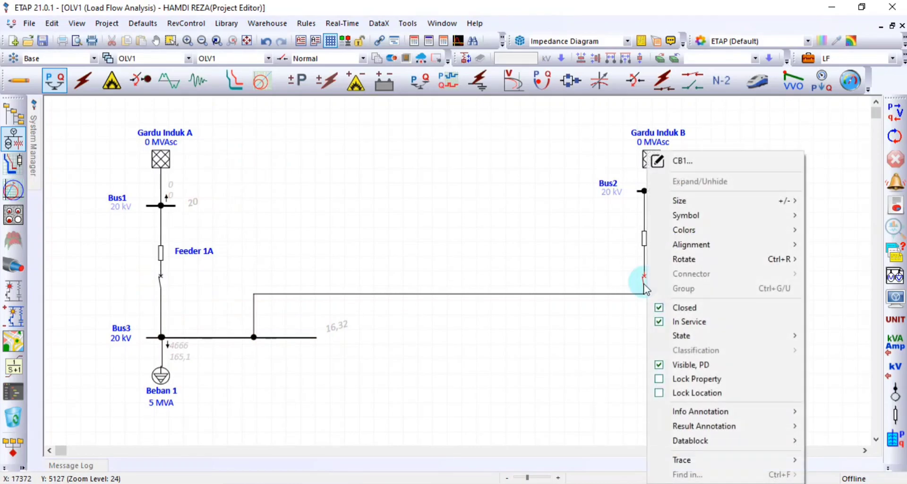
{"action": "left_click", "coordinate": [673, 307]}
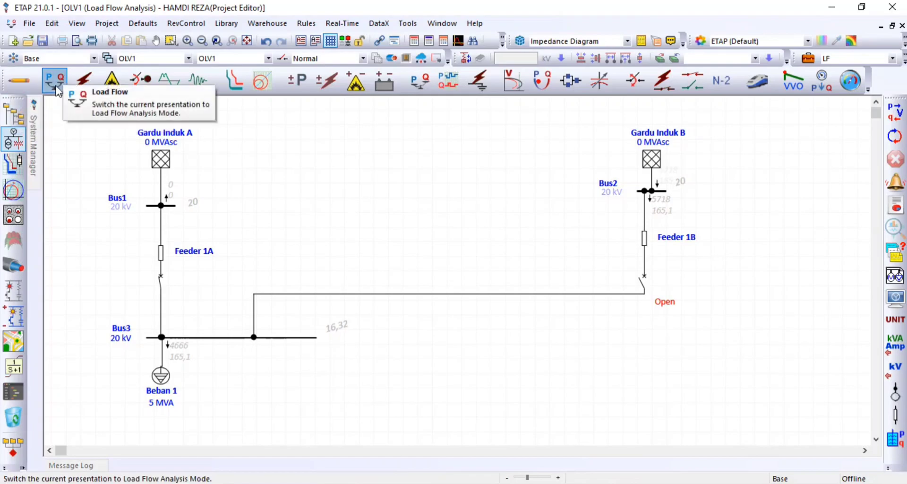
Return the one-line diagram to Edit Mode and close the System Manager pane.
{"action": "left_click", "coordinate": [18, 80]}
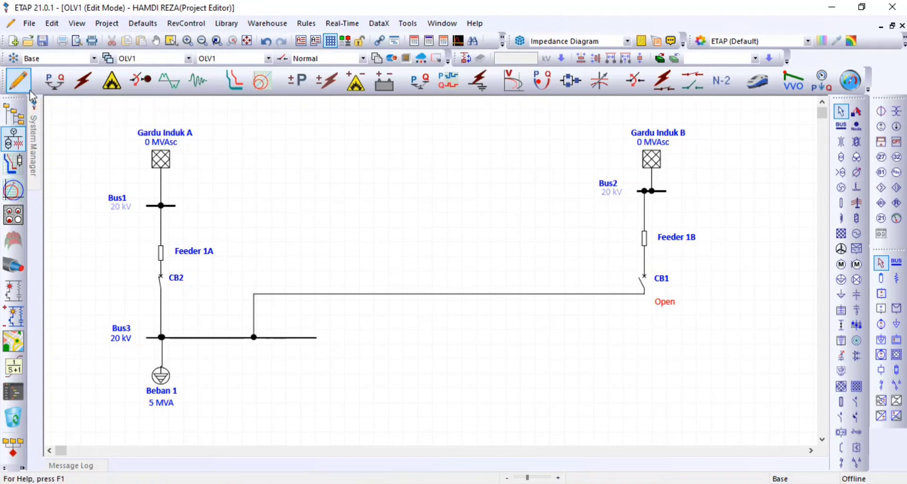
{"action": "left_click", "coordinate": [25, 113]}
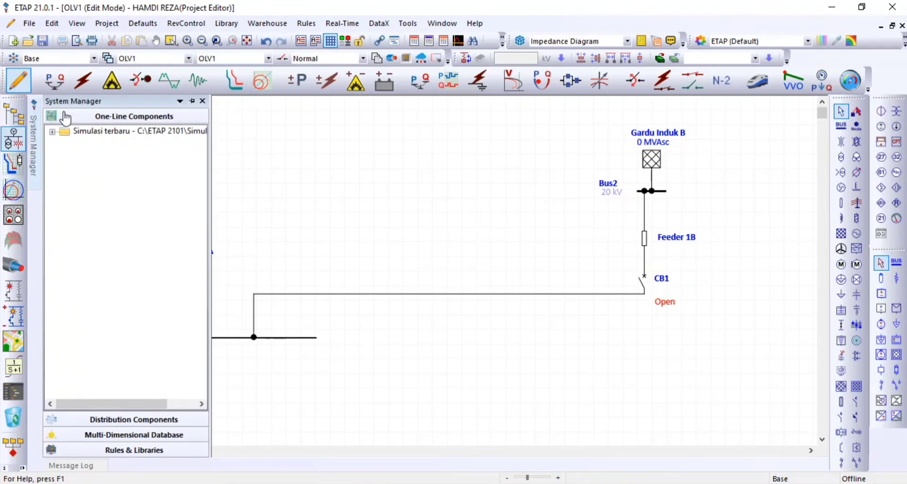
{"action": "left_click", "coordinate": [203, 101]}
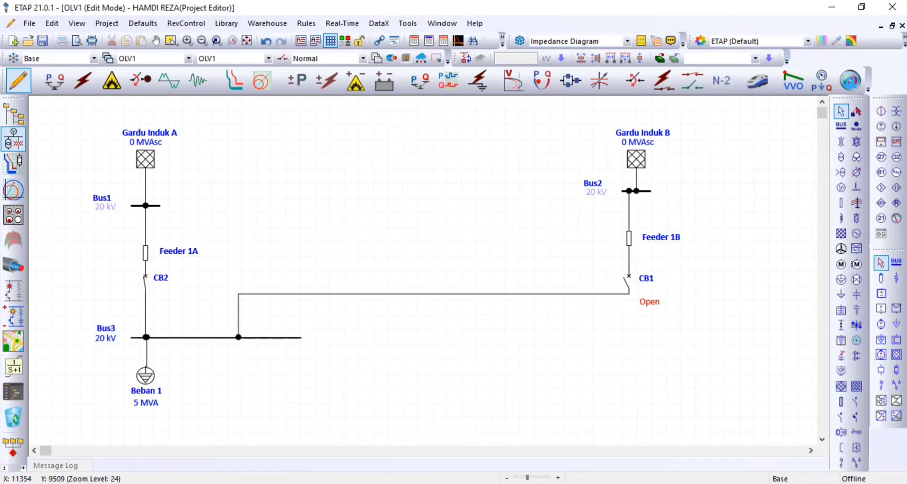
{"action": "left_click", "coordinate": [831, 440]}
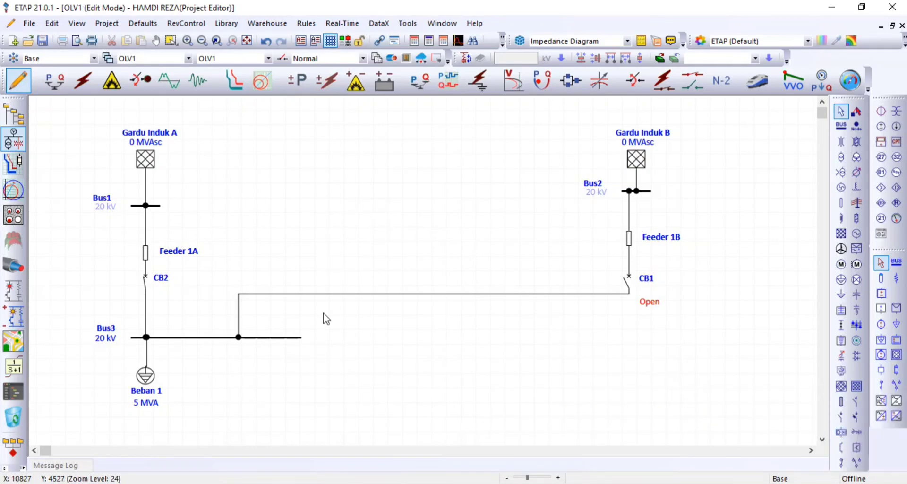
Create a new configuration named Manuver in the Configuration Manager.
{"action": "left_click", "coordinate": [284, 57]}
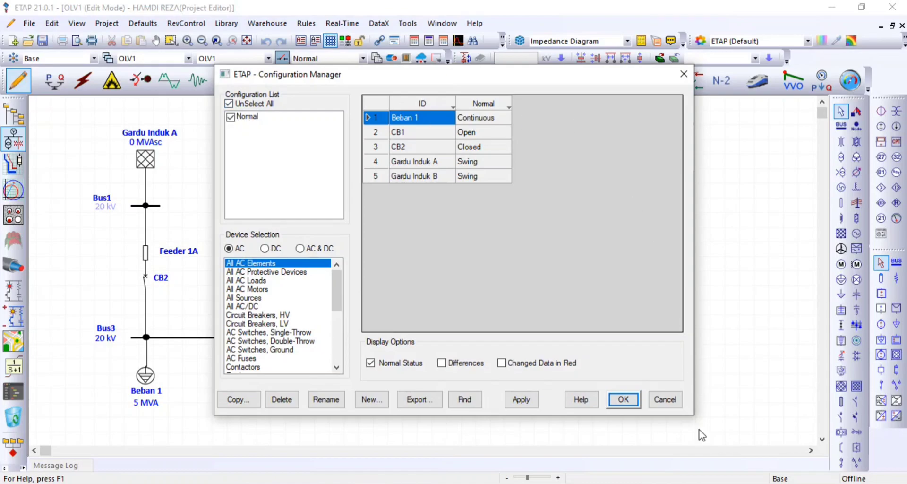
{"action": "left_click", "coordinate": [667, 401]}
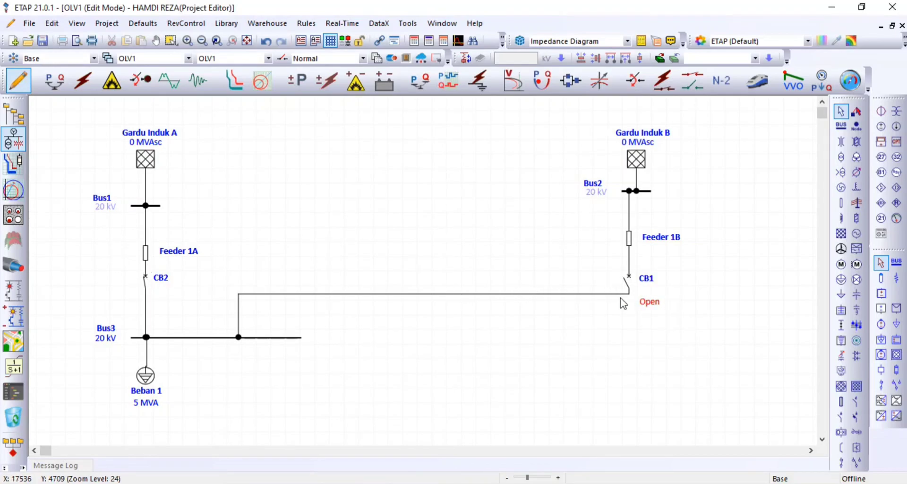
{"action": "left_click", "coordinate": [282, 59]}
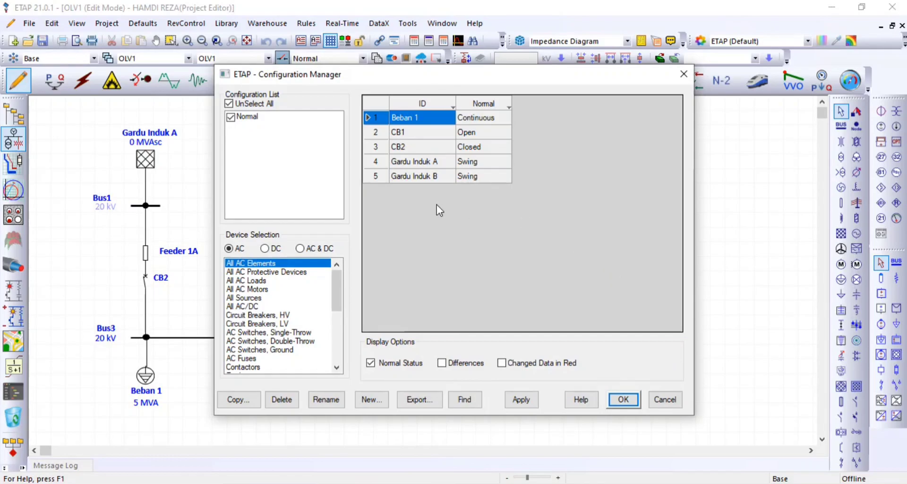
{"action": "left_click", "coordinate": [382, 402]}
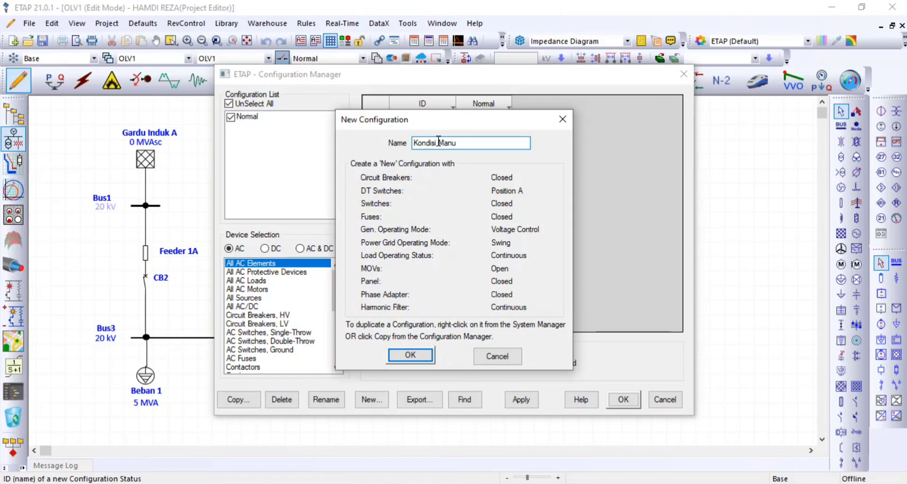
{"action": "left_click_drag", "start_coordinate": [468, 139], "coordinate": [394, 150]}
{"action": "type", "text": "Manuver"}
{"action": "left_click", "coordinate": [418, 356]}
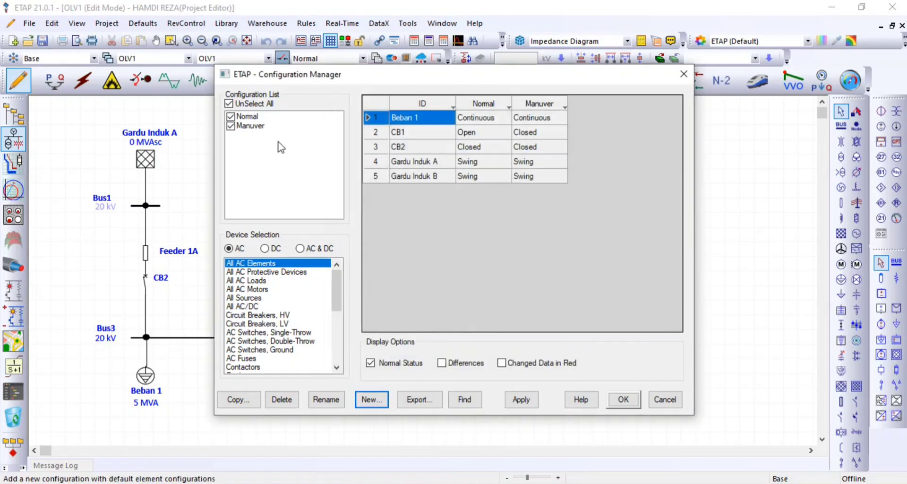
Compare the CB1 and CB2 states in the Normal and Manuver configurations with the breakers in the one-line diagram.
{"action": "left_click", "coordinate": [230, 117]}
{"action": "left_click", "coordinate": [247, 126]}
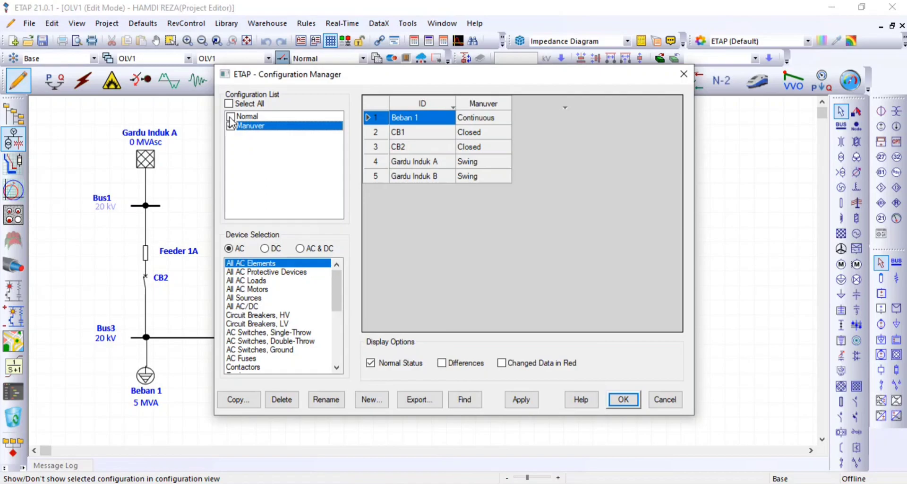
{"action": "left_click", "coordinate": [231, 117]}
{"action": "left_click", "coordinate": [252, 127]}
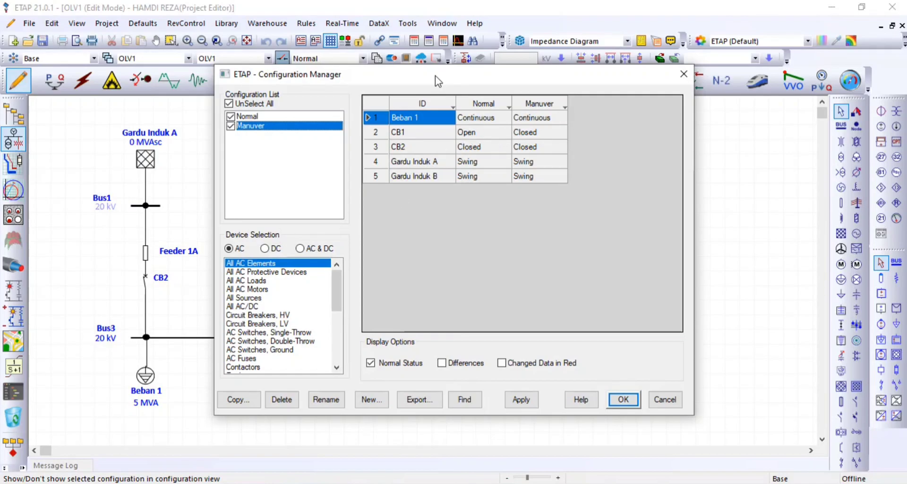
{"action": "left_click_drag", "start_coordinate": [435, 75], "coordinate": [612, 348]}
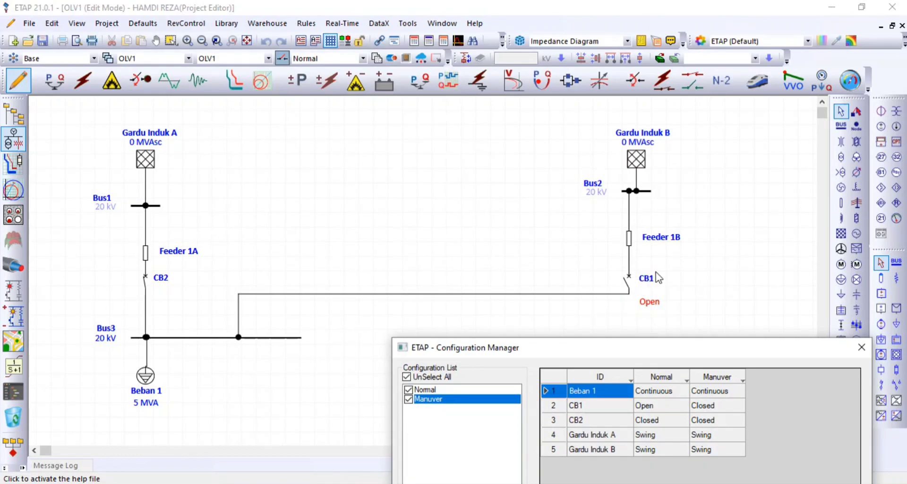
{"action": "left_click_drag", "start_coordinate": [570, 350], "coordinate": [365, 131]}
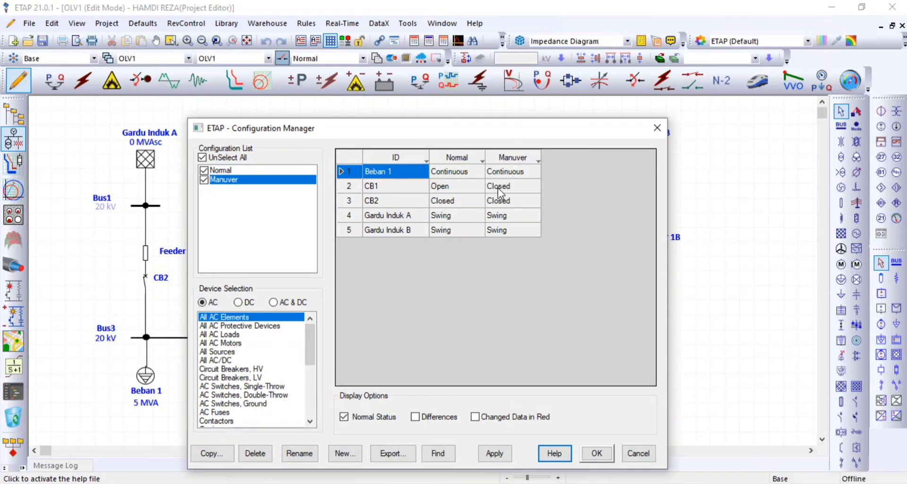
{"action": "left_click_drag", "start_coordinate": [432, 126], "coordinate": [563, 351]}
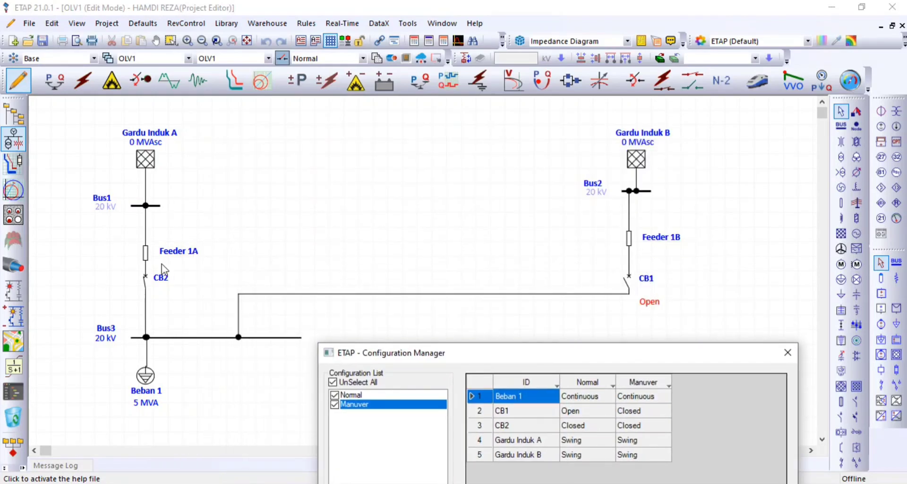
{"action": "left_click_drag", "start_coordinate": [448, 362], "coordinate": [283, 125]}
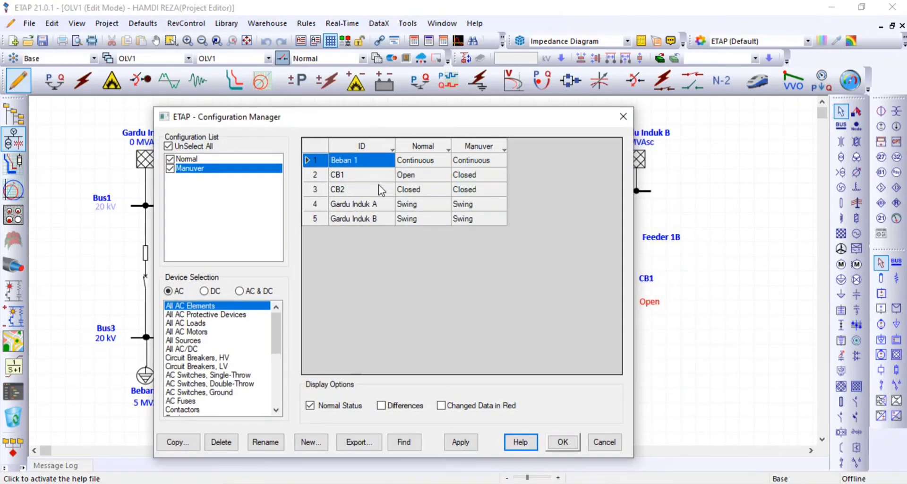
Set CB2 to Open in the Manuver configuration.
{"action": "left_click", "coordinate": [469, 193]}
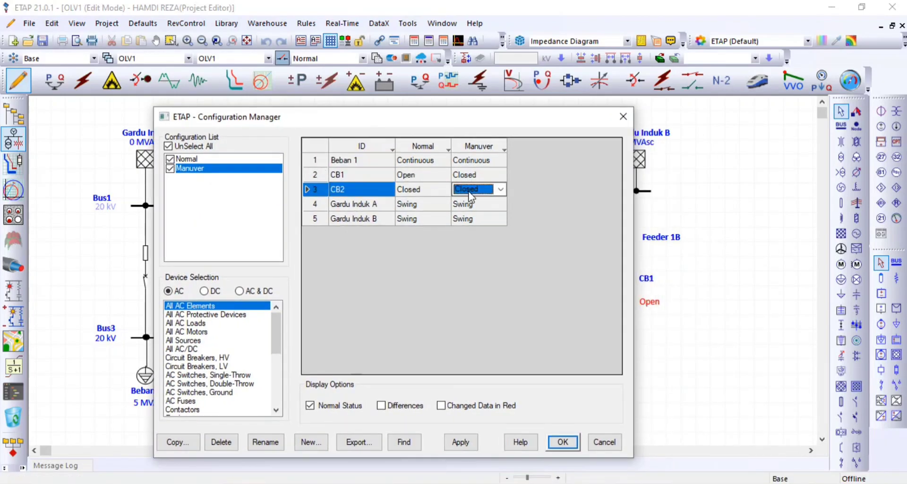
{"action": "left_click", "coordinate": [501, 189]}
{"action": "left_click_drag", "start_coordinate": [373, 120], "coordinate": [470, 111]}
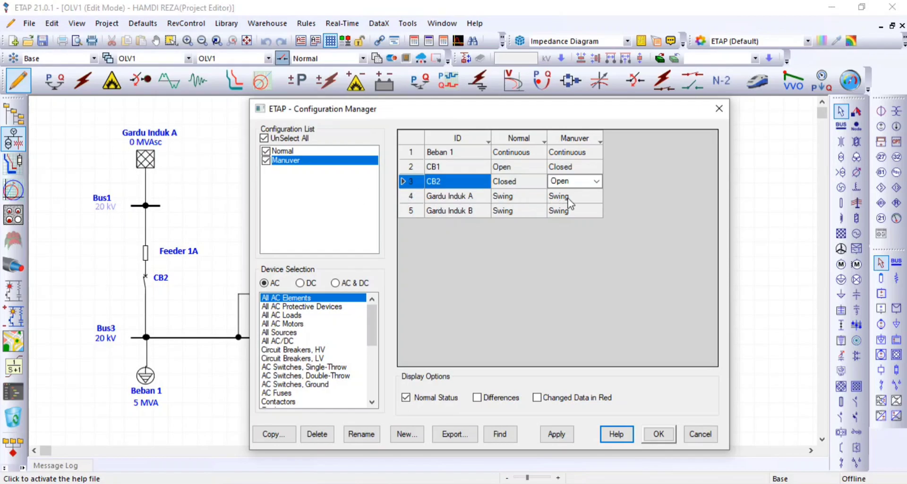
Examine the operating mode options of Gardu Induk A in the Normal and Manuver configurations, leaving both at Swing.
{"action": "left_click", "coordinate": [591, 196]}
{"action": "left_click", "coordinate": [597, 197]}
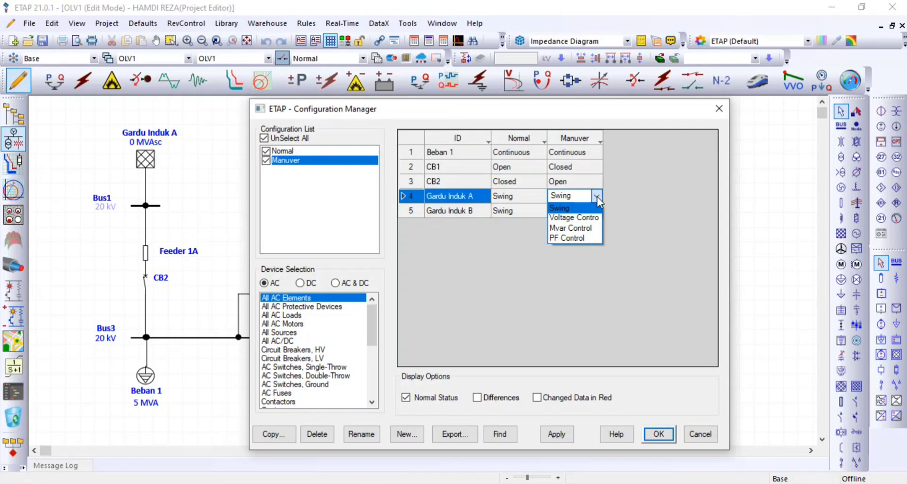
{"action": "left_click", "coordinate": [597, 196]}
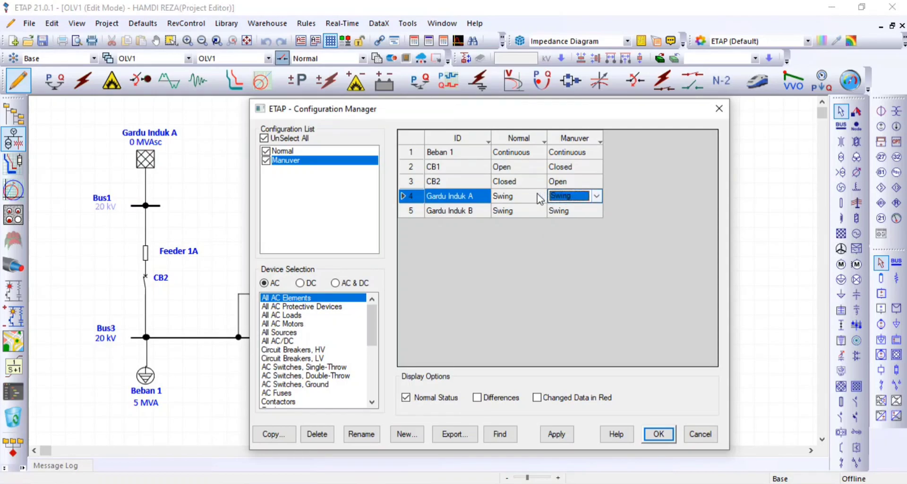
{"action": "left_click", "coordinate": [539, 195]}
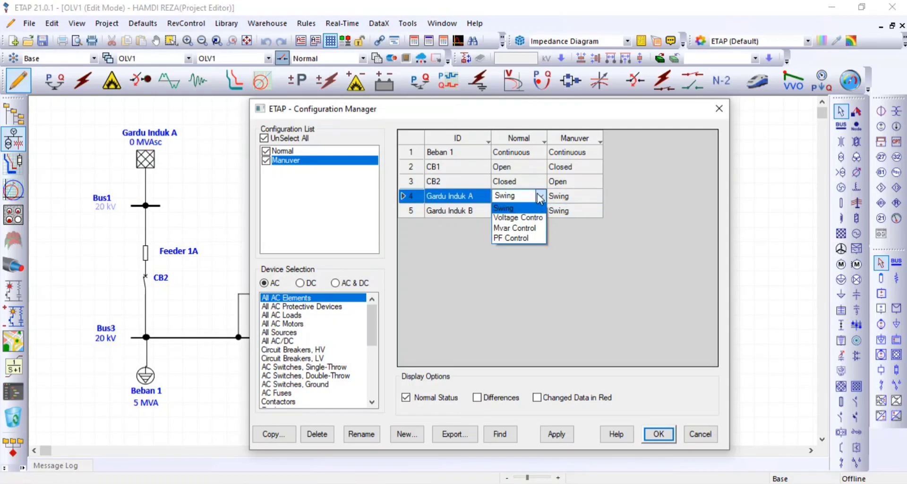
{"action": "left_click", "coordinate": [492, 204]}
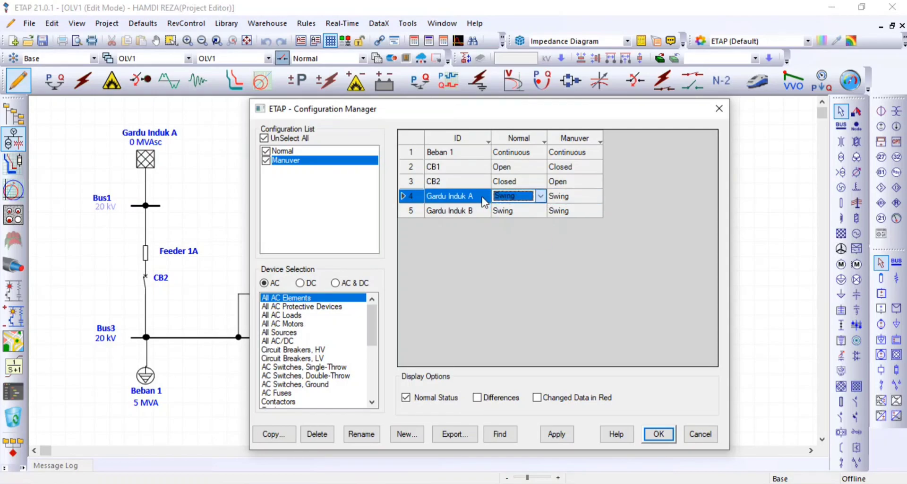
{"action": "left_click", "coordinate": [540, 196]}
{"action": "left_click", "coordinate": [504, 208]}
{"action": "left_click", "coordinate": [572, 198]}
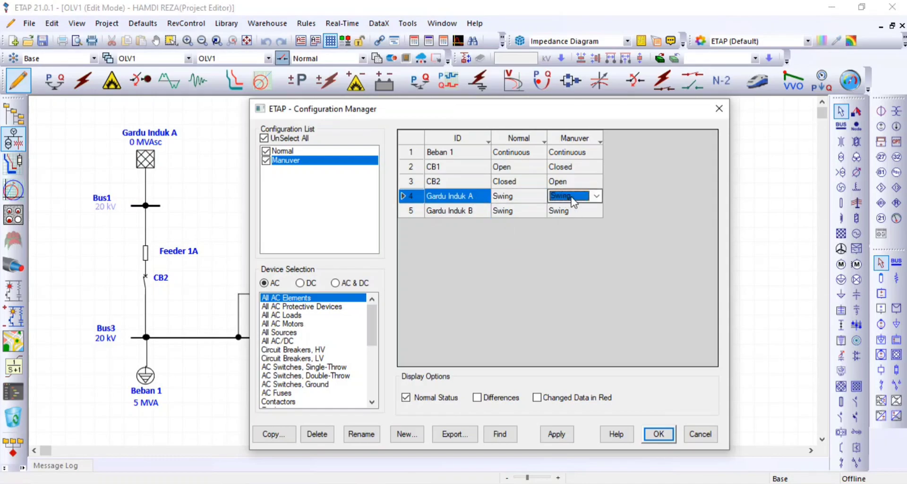
{"action": "left_click", "coordinate": [596, 196]}
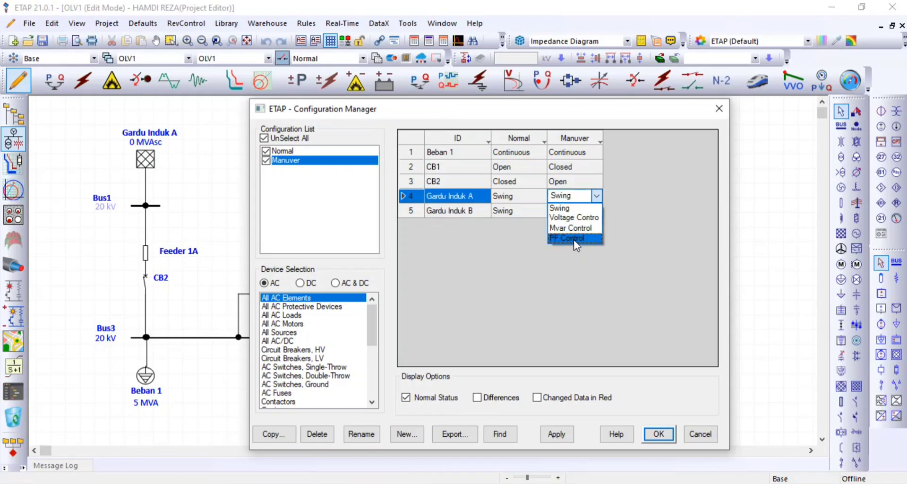
{"action": "left_click", "coordinate": [490, 250]}
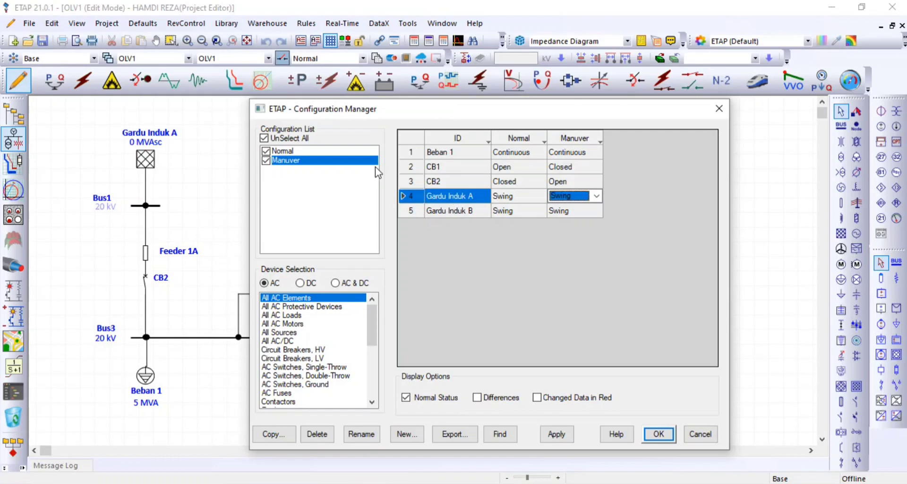
Save the configuration changes and check the list of selectable configurations, keeping Normal active.
{"action": "left_click", "coordinate": [660, 434]}
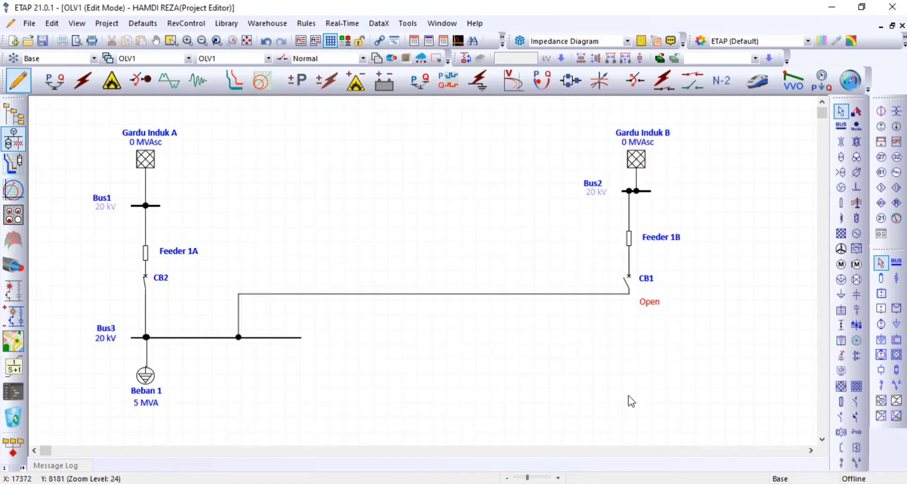
{"action": "left_click", "coordinate": [354, 57]}
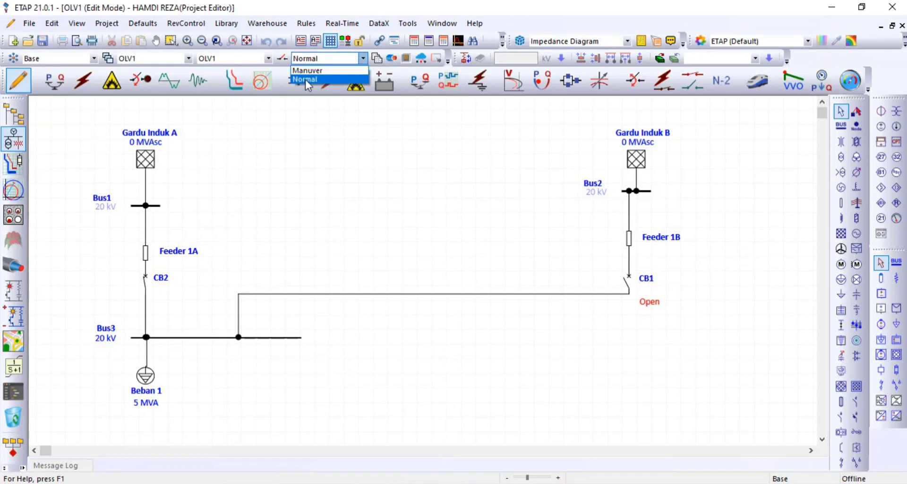
{"action": "left_click", "coordinate": [350, 118]}
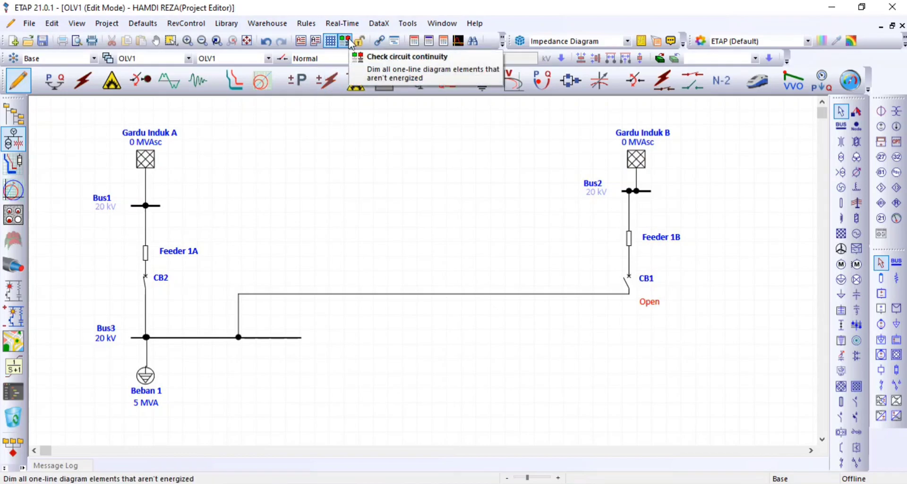
Turn on the circuit continuity check and close CB1 in the Normal configuration.
{"action": "left_click", "coordinate": [350, 42]}
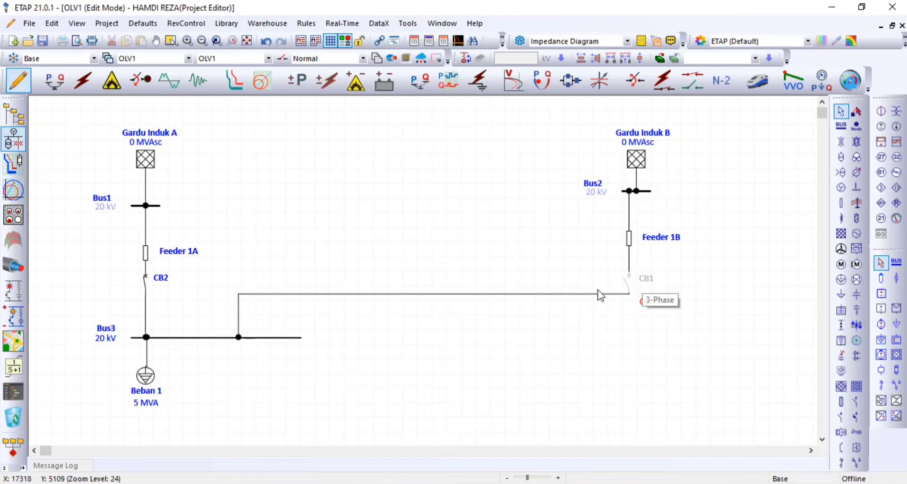
{"action": "right_click", "coordinate": [630, 280]}
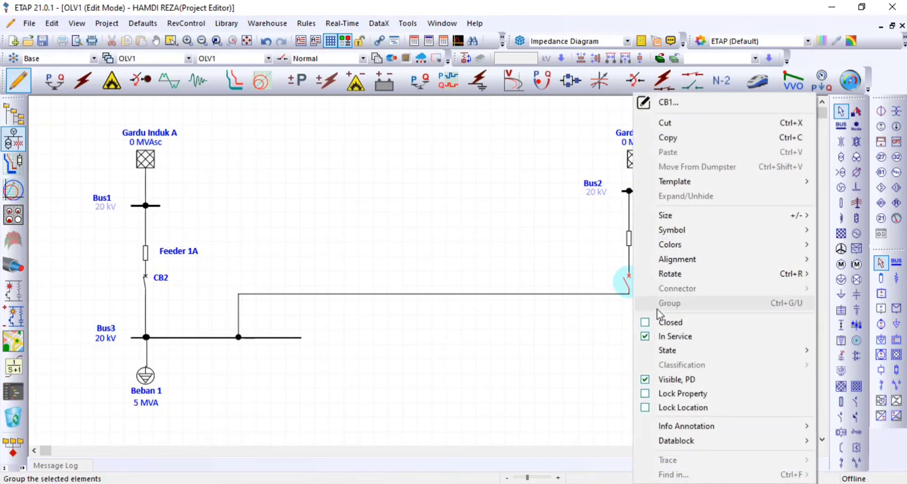
{"action": "left_click", "coordinate": [659, 323]}
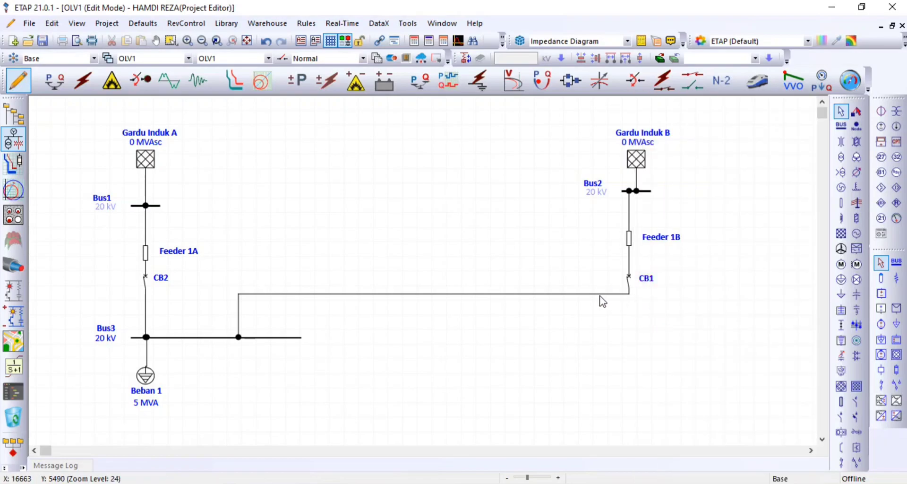
Open CB1 in the Normal configuration and compare the breaker states with the Manuver configuration, keeping Normal active.
{"action": "right_click", "coordinate": [627, 283]}
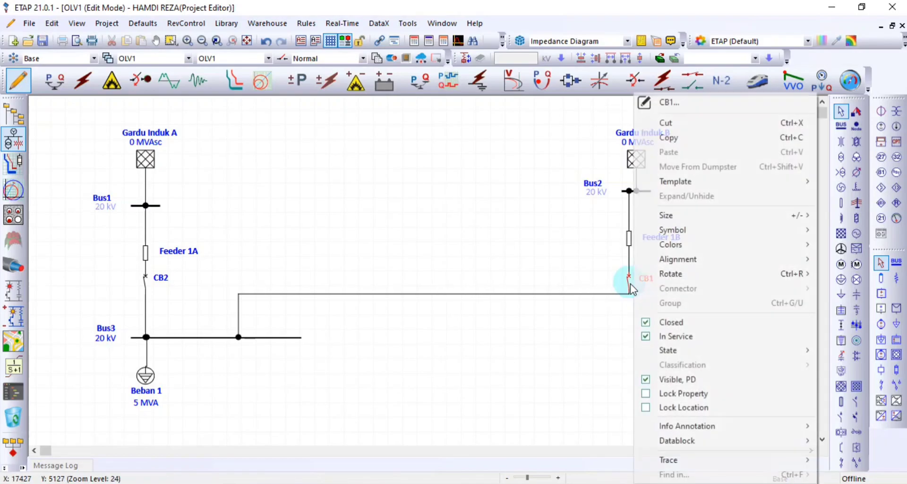
{"action": "left_click", "coordinate": [690, 322]}
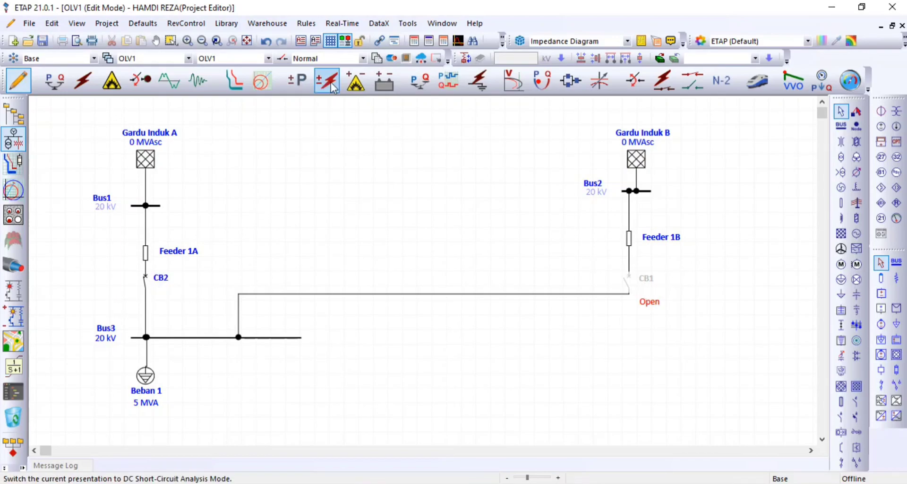
{"action": "left_click", "coordinate": [330, 58]}
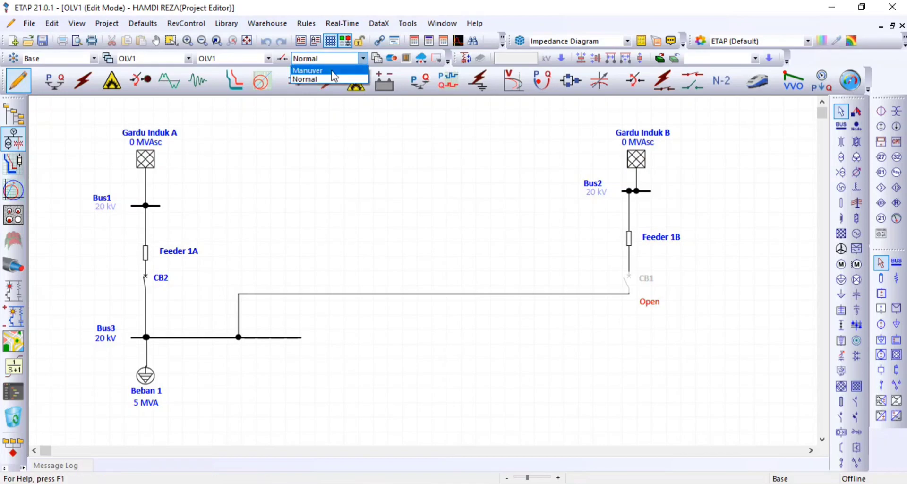
{"action": "left_click", "coordinate": [332, 70]}
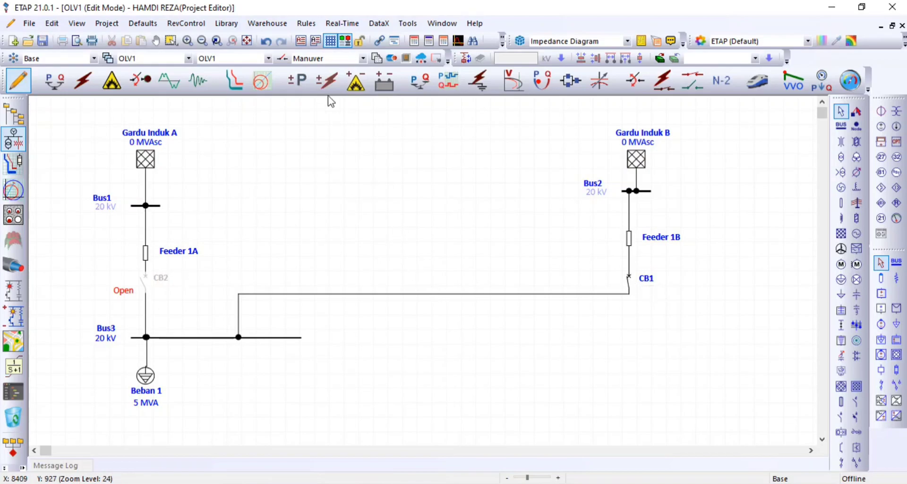
{"action": "right_click", "coordinate": [149, 280]}
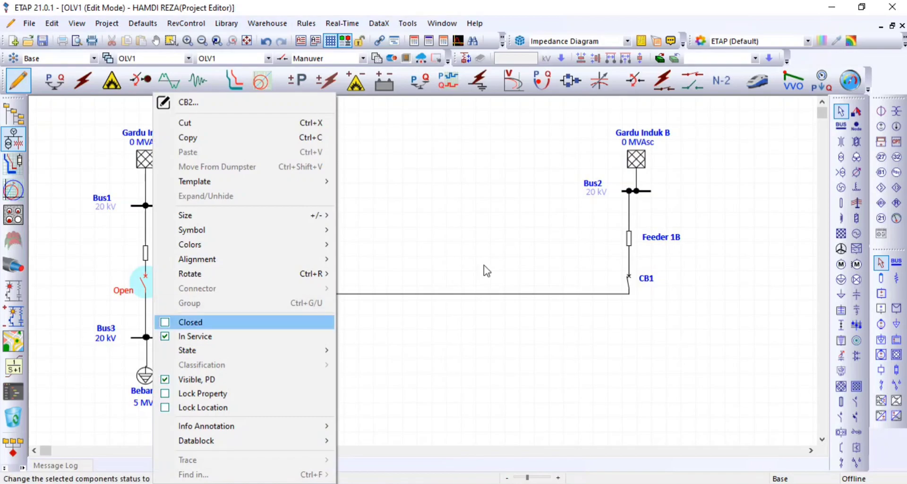
{"action": "left_click", "coordinate": [486, 199]}
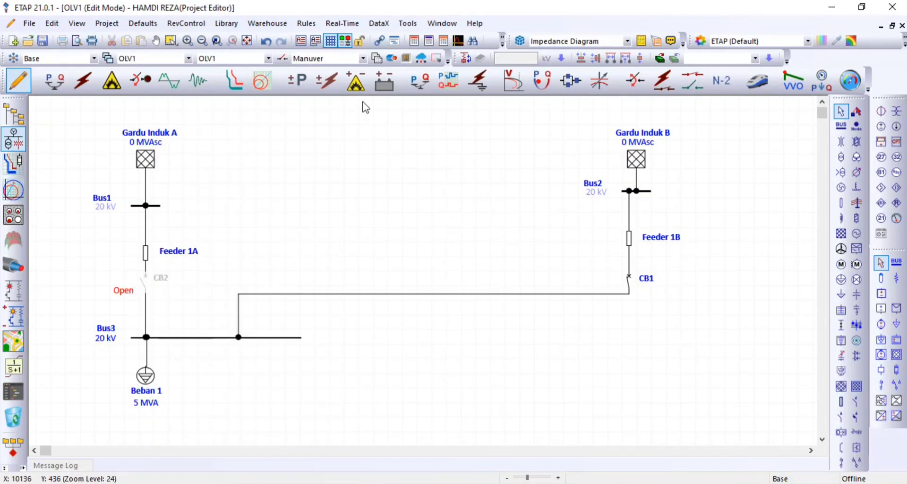
{"action": "left_click", "coordinate": [355, 59]}
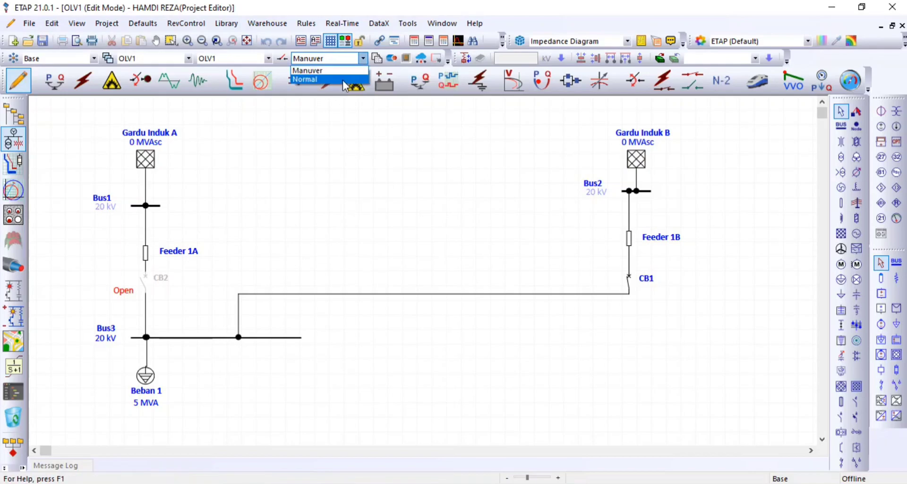
{"action": "left_click", "coordinate": [341, 80]}
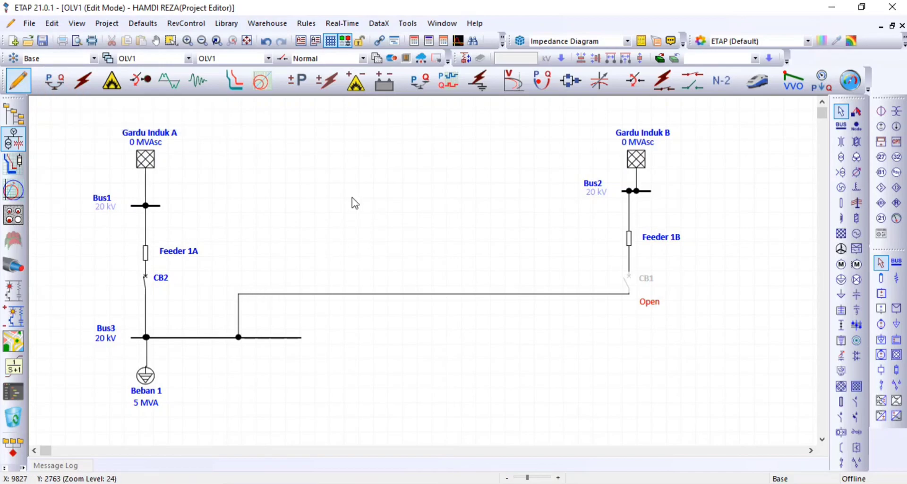
Examine the Design loading category in the nameplate data of the lumped load Beban 1.
{"action": "left_click", "coordinate": [149, 375]}
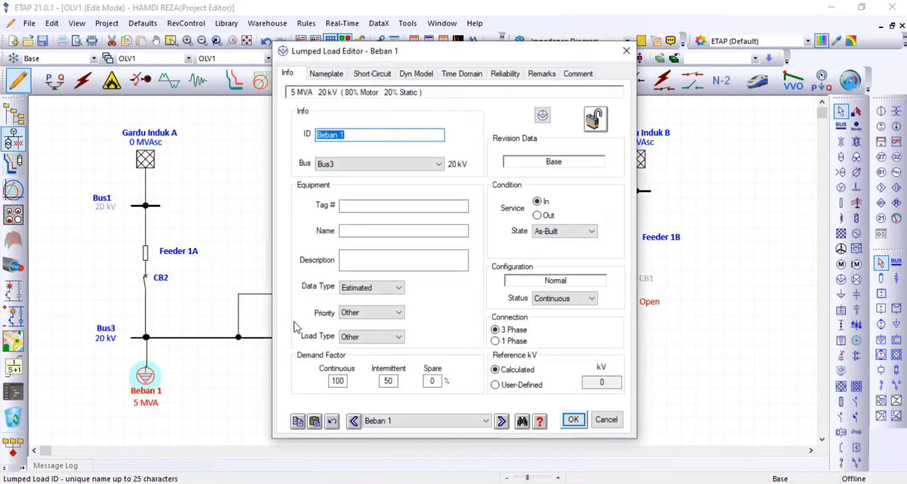
{"action": "left_click", "coordinate": [625, 51]}
{"action": "left_click", "coordinate": [174, 344]}
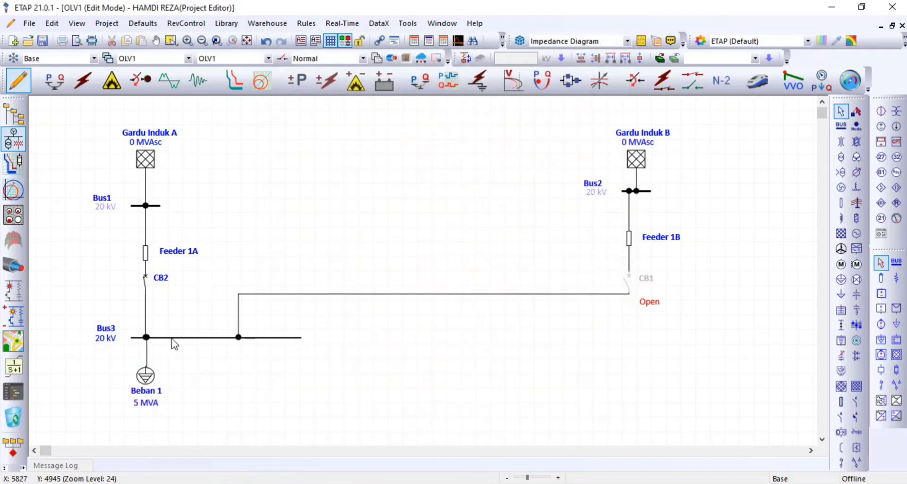
{"action": "left_click", "coordinate": [148, 377]}
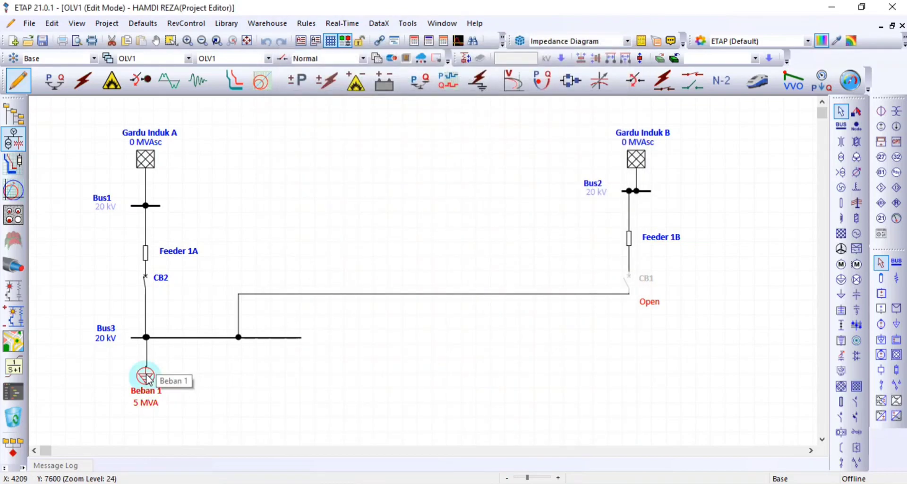
{"action": "double_click", "coordinate": [149, 377]}
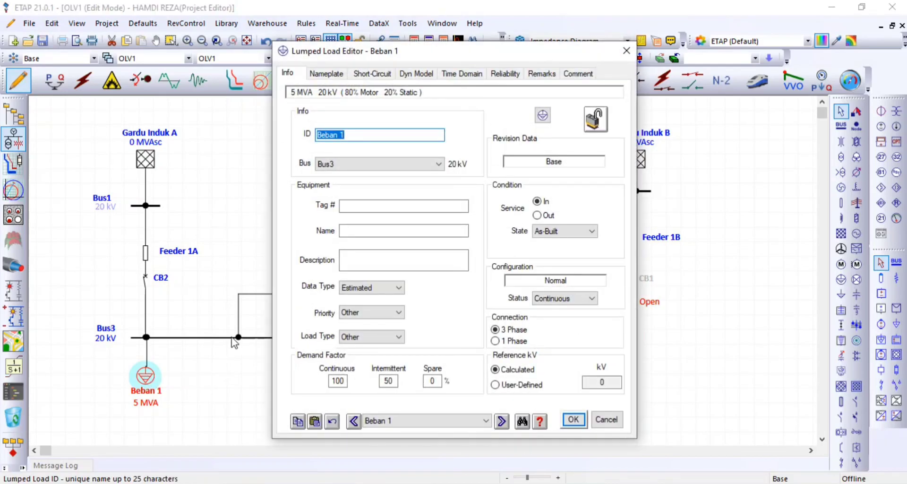
{"action": "left_click", "coordinate": [329, 76]}
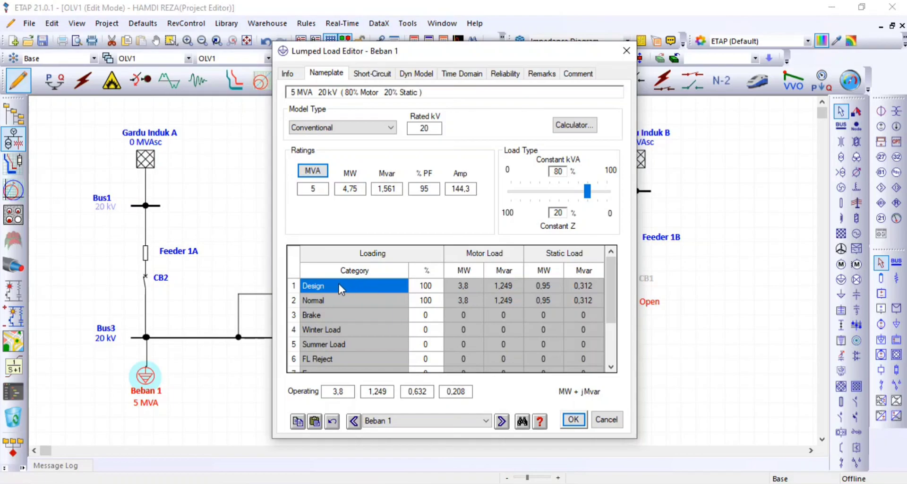
{"action": "left_click", "coordinate": [434, 286]}
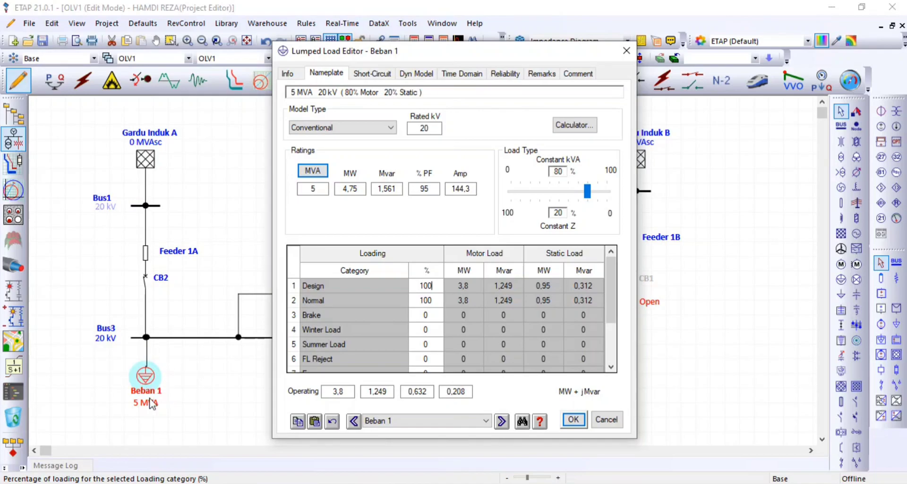
Set the Normal loading category of Beban 1 to 70% and accept the load settings.
{"action": "left_click", "coordinate": [323, 301]}
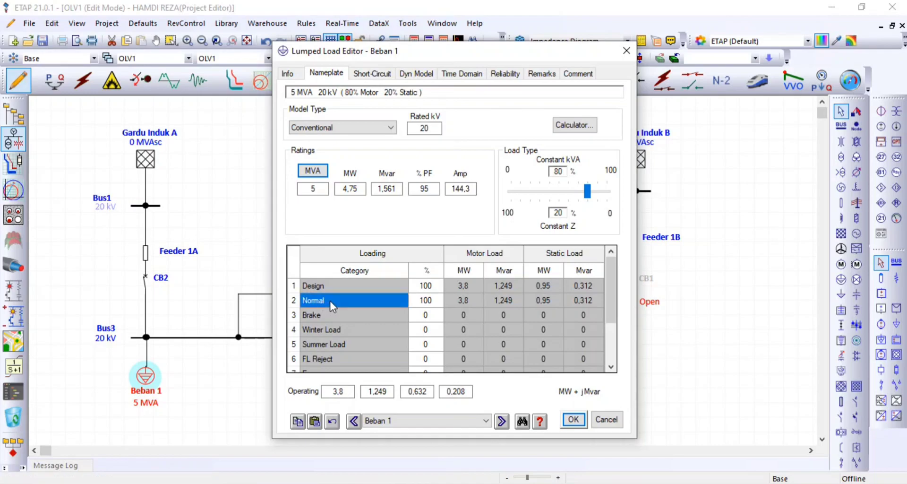
{"action": "left_click", "coordinate": [427, 302]}
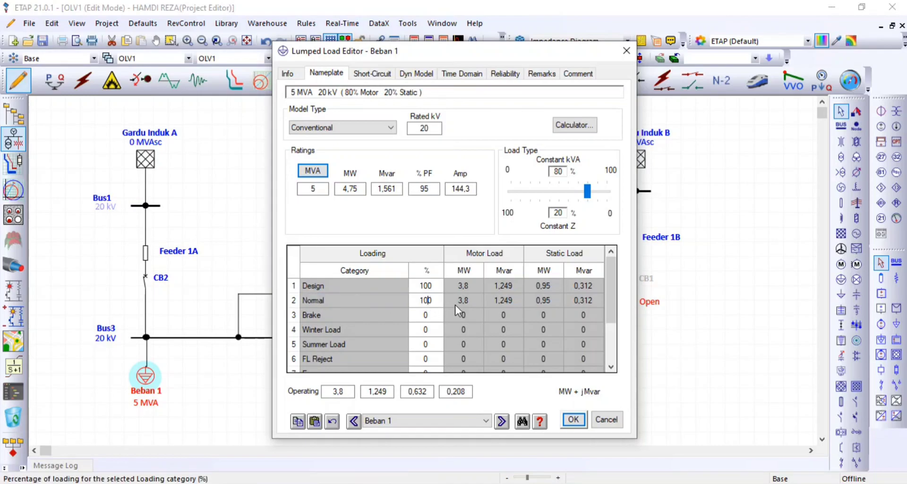
{"action": "type", "text": "0"}
{"action": "type", "text": "7"}
{"action": "left_click", "coordinate": [466, 300]}
{"action": "left_click", "coordinate": [500, 304]}
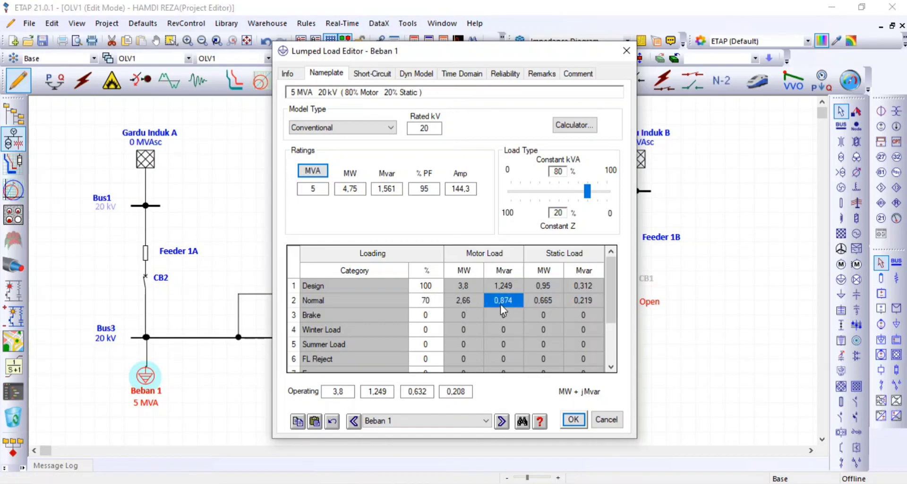
{"action": "left_click", "coordinate": [458, 303]}
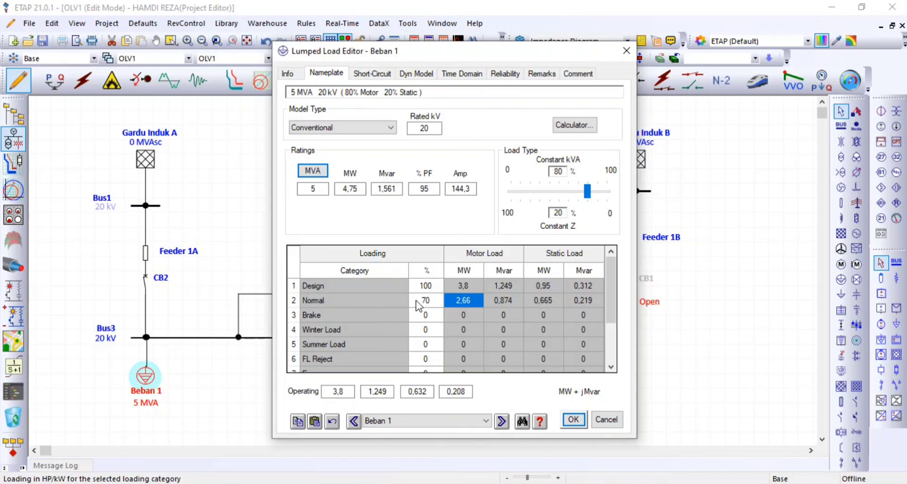
{"action": "left_click", "coordinate": [573, 419]}
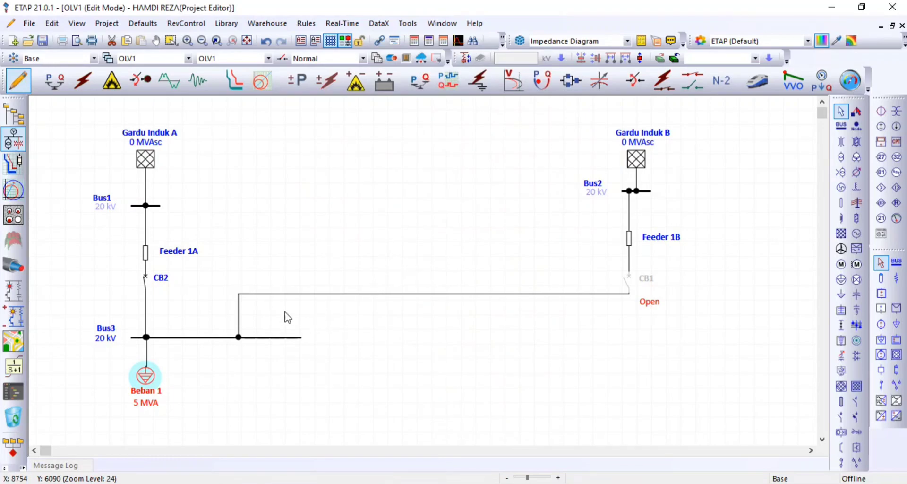
Switch to load flow analysis and rename the LF study case Beban Puncak, keeping Design as its loading category.
{"action": "left_click", "coordinate": [53, 80]}
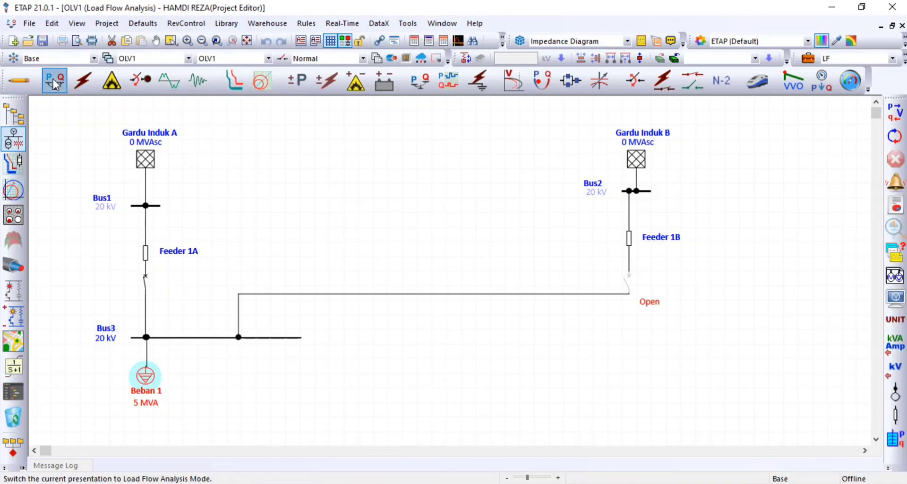
{"action": "left_click", "coordinate": [808, 59]}
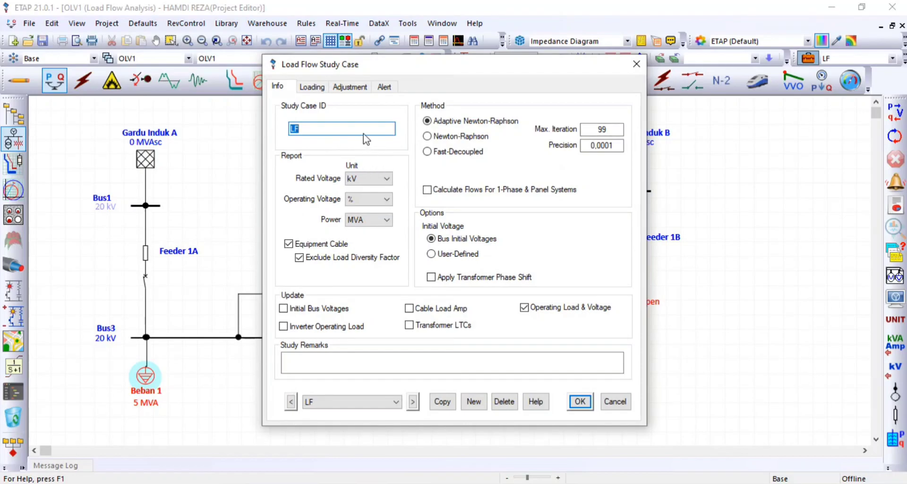
{"action": "left_click", "coordinate": [311, 89]}
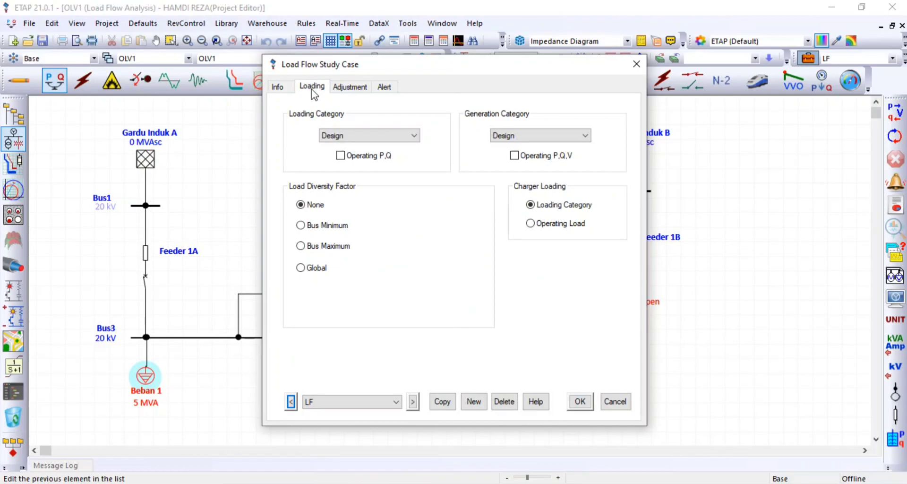
{"action": "left_click", "coordinate": [277, 88]}
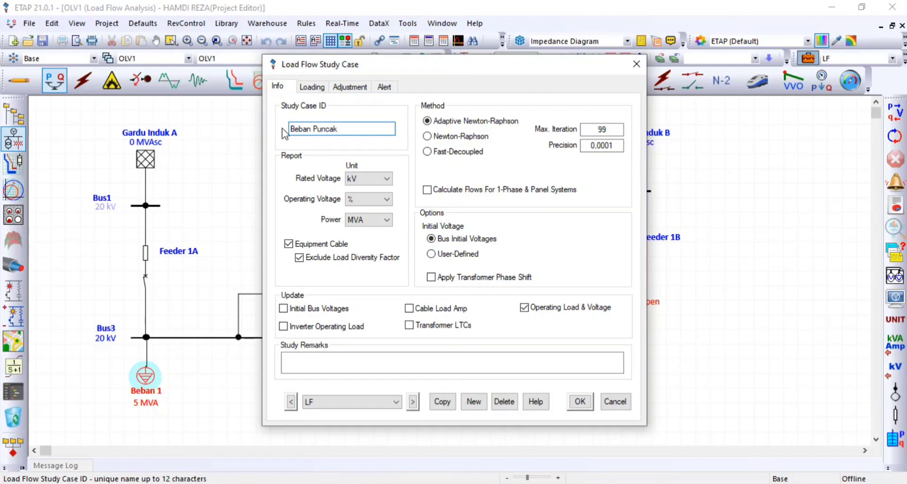
{"action": "left_click", "coordinate": [312, 87]}
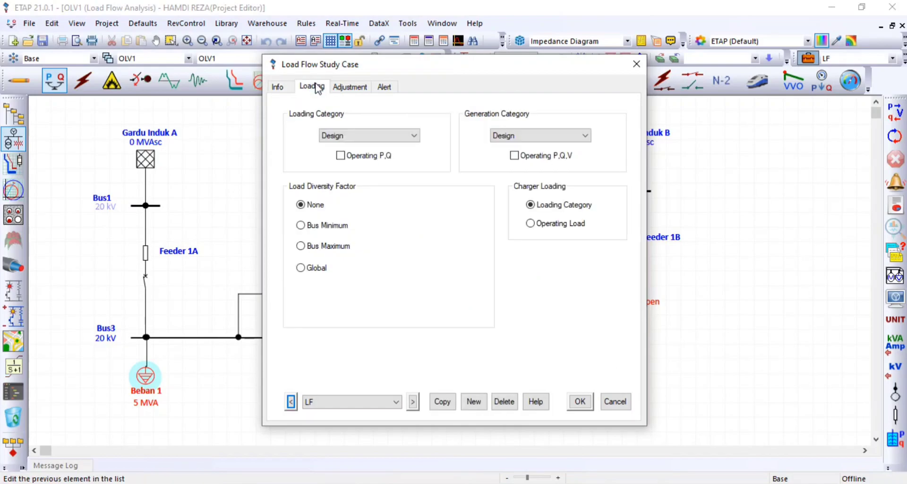
{"action": "left_click", "coordinate": [351, 137]}
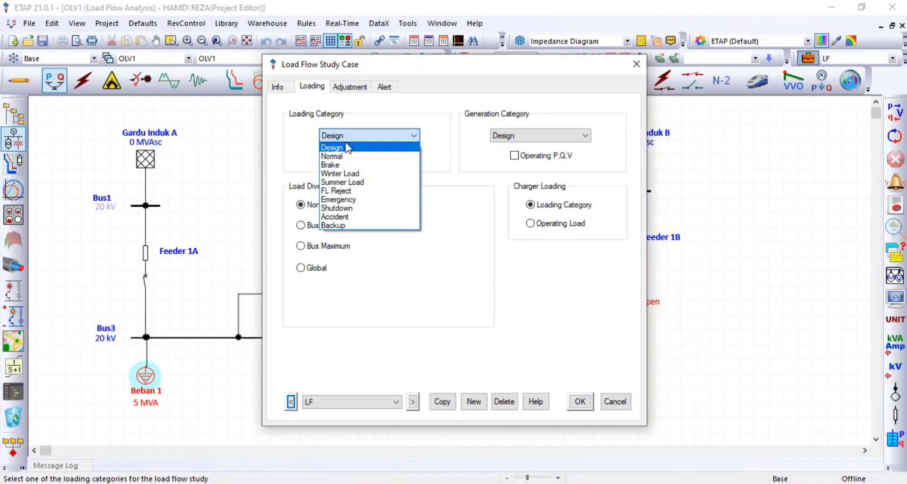
{"action": "left_click", "coordinate": [348, 147]}
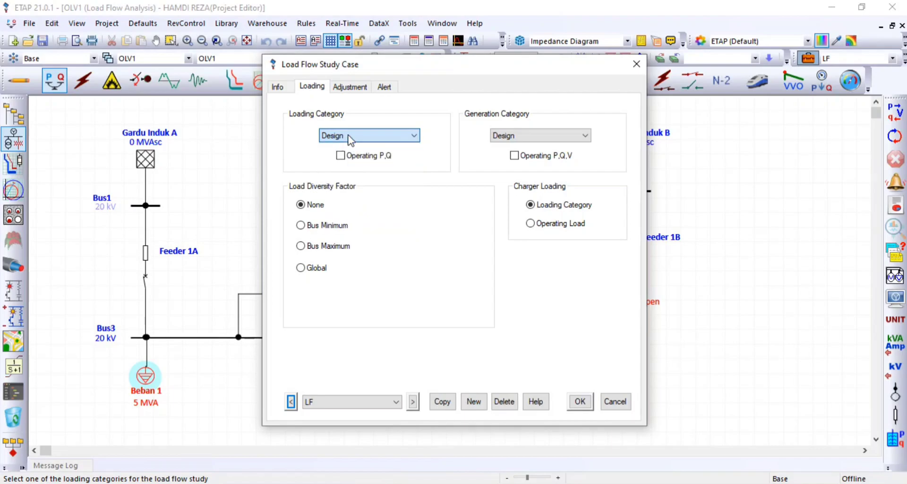
{"action": "left_click", "coordinate": [580, 401]}
{"action": "left_click", "coordinate": [853, 58]}
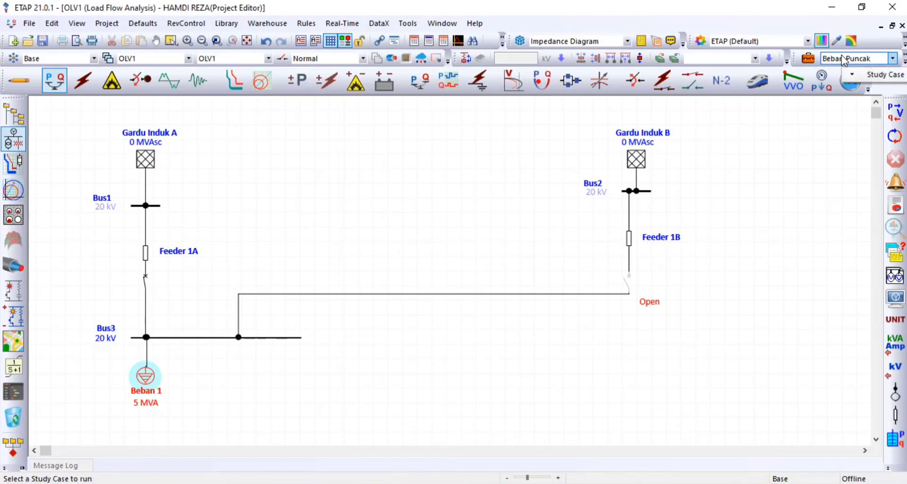
Duplicate the Beban Puncak study case as a new load flow study case named LWBP.
{"action": "left_click", "coordinate": [811, 64]}
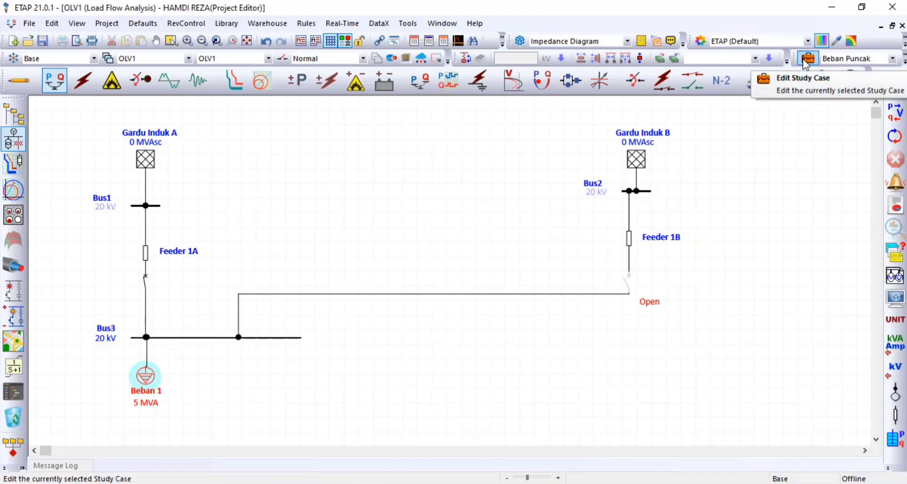
{"action": "left_click", "coordinate": [806, 60]}
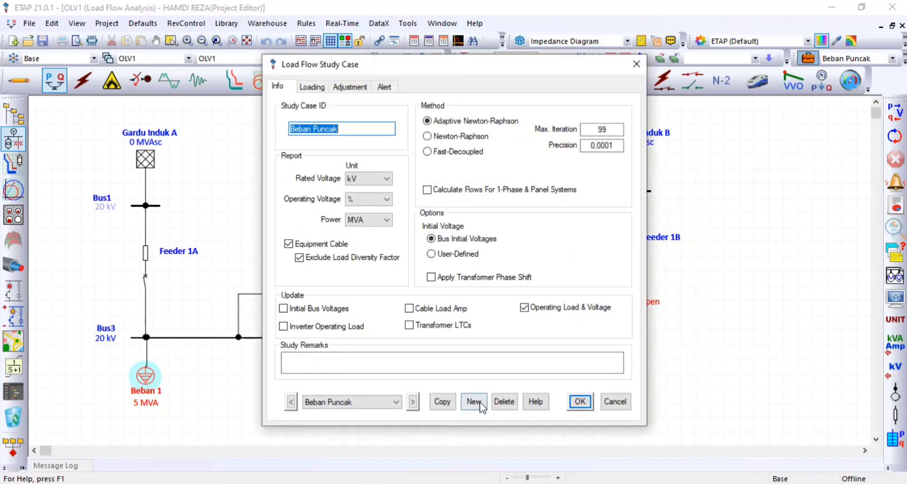
{"action": "left_click", "coordinate": [473, 401]}
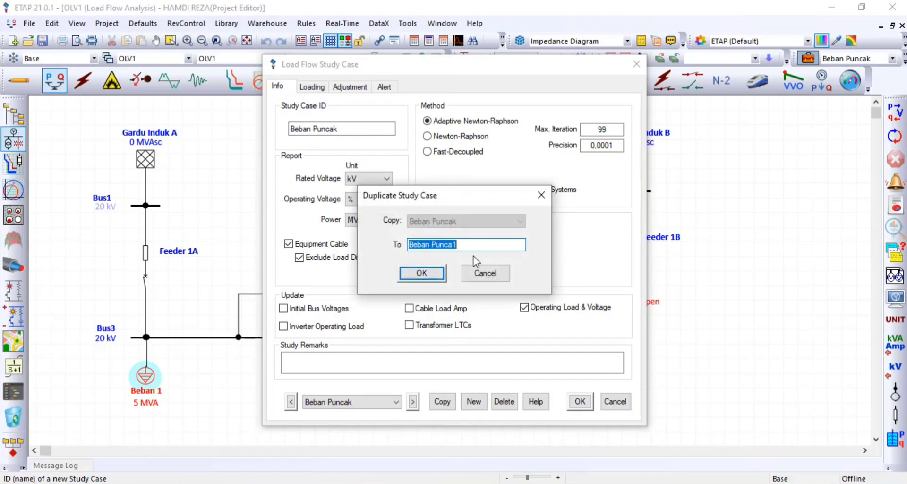
{"action": "type", "text": "Bukan Beban"}
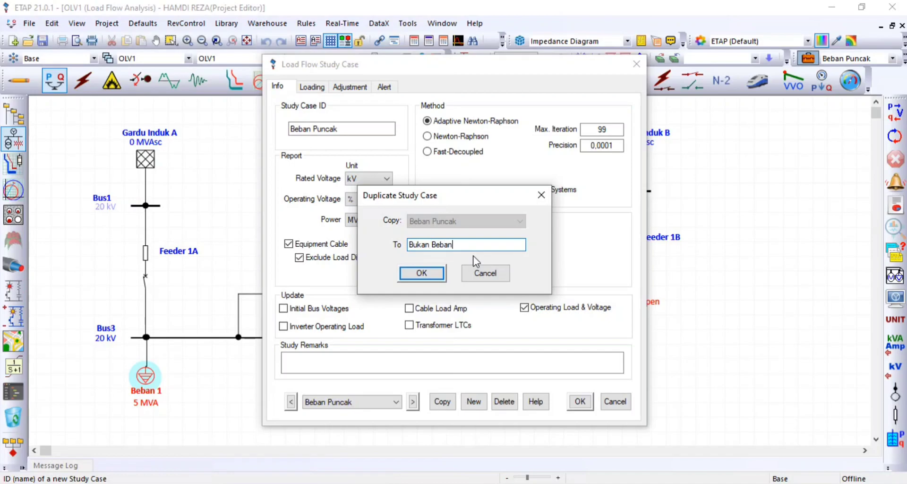
{"action": "key", "text": "BackSpace"}
{"action": "key", "text": "BackSpace"}
{"action": "key", "text": "BackSpace"}
{"action": "key", "text": "BackSpace"}
{"action": "key", "text": "BackSpace"}
{"action": "key", "text": "BackSpace"}
{"action": "key", "text": "BackSpace"}
{"action": "key", "text": "BackSpace"}
{"action": "key", "text": "BackSpace"}
{"action": "key", "text": "BackSpace"}
{"action": "key", "text": "BackSpace"}
{"action": "left_click", "coordinate": [429, 277]}
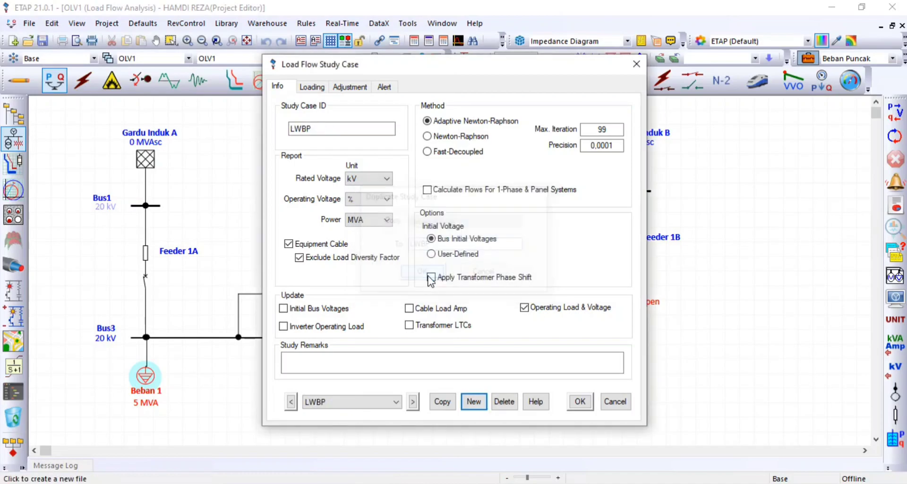
Rename the Beban Puncak study case WBP and return to the LWBP study case.
{"action": "left_click", "coordinate": [413, 402]}
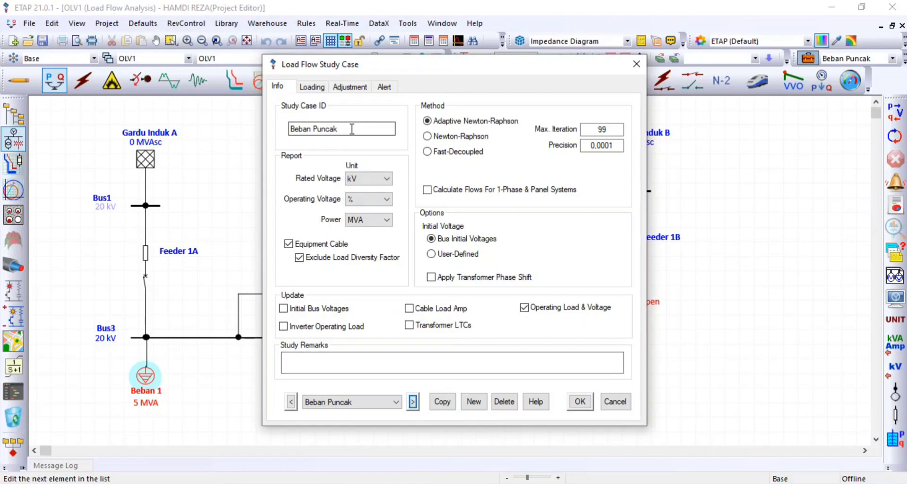
{"action": "type", "text": "WBP"}
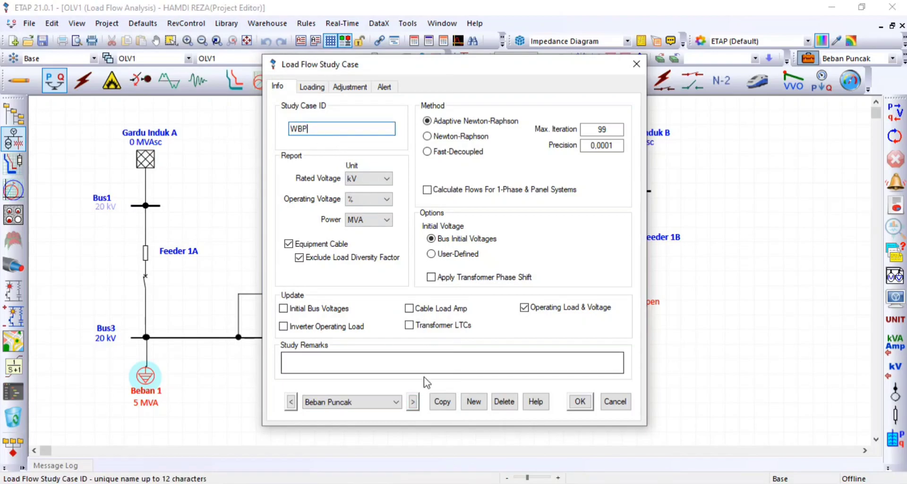
{"action": "left_click", "coordinate": [413, 401]}
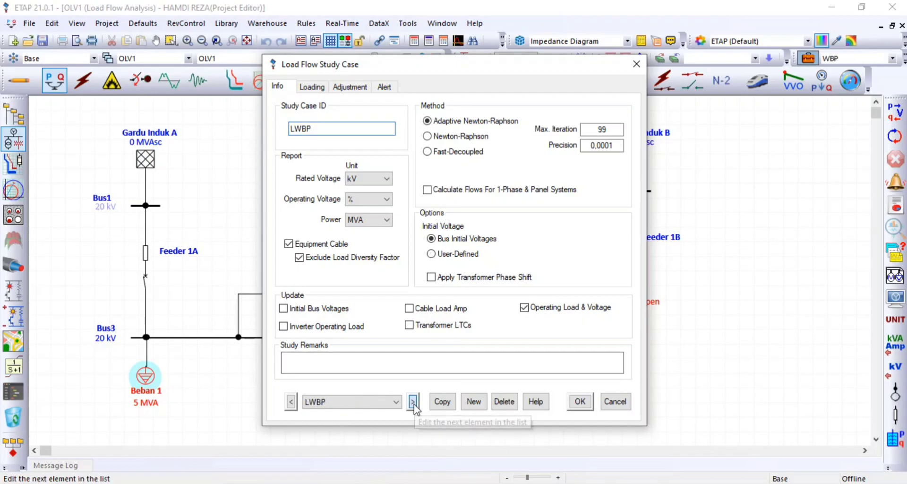
Set the loading category of the LWBP study case to Normal and accept the study case settings.
{"action": "left_click", "coordinate": [313, 88]}
{"action": "left_click", "coordinate": [342, 138]}
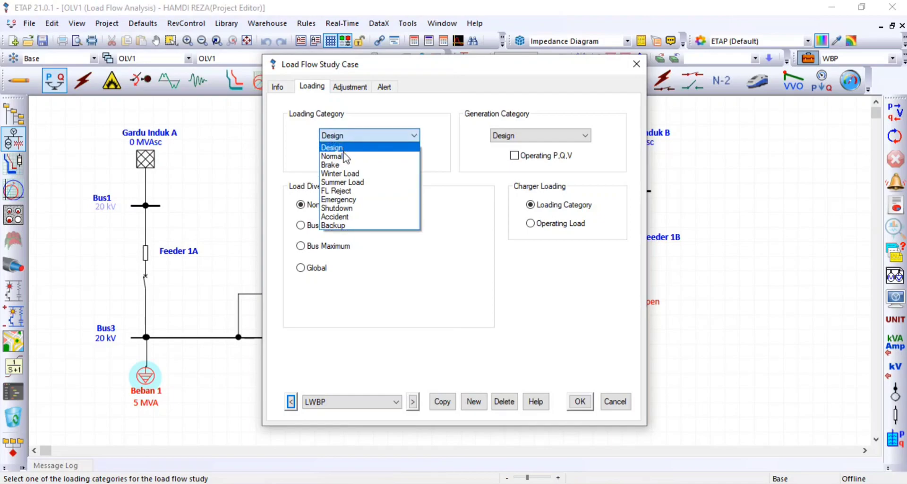
{"action": "left_click", "coordinate": [344, 158]}
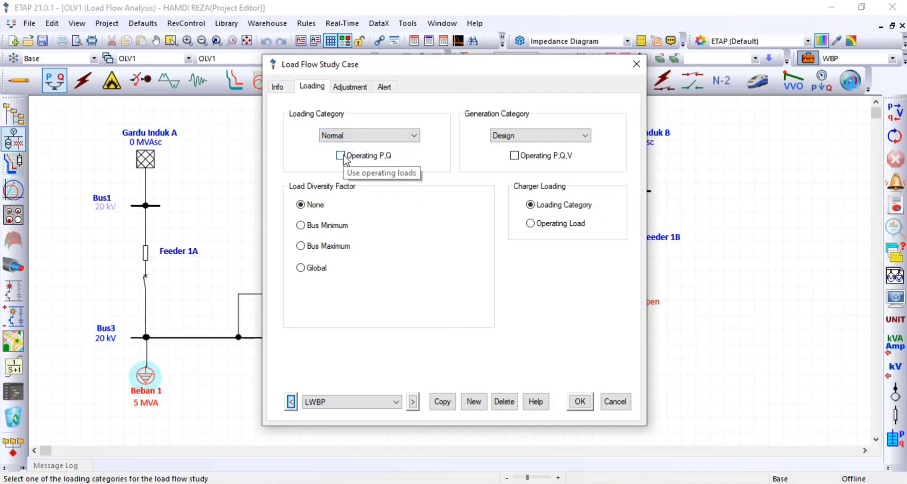
{"action": "left_click", "coordinate": [579, 401]}
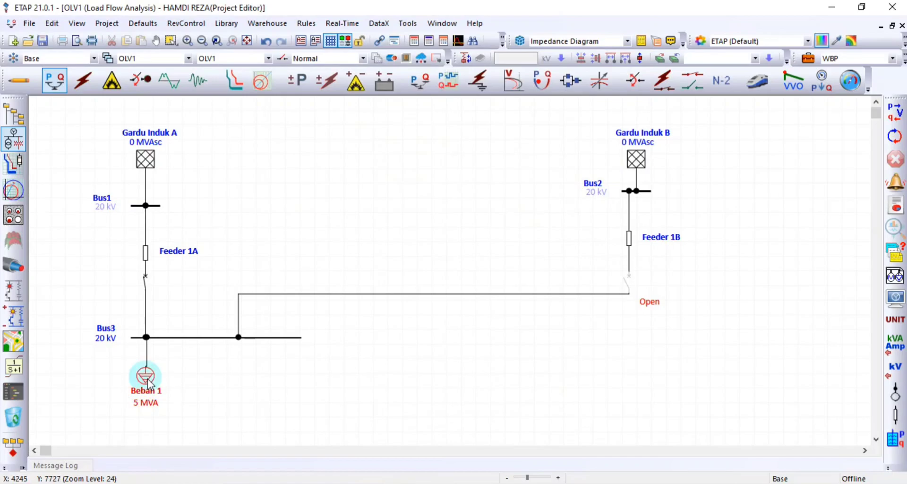
Check the Design and Normal loading percentages on Beban 1's nameplate and close the load without changes.
{"action": "double_click", "coordinate": [138, 389]}
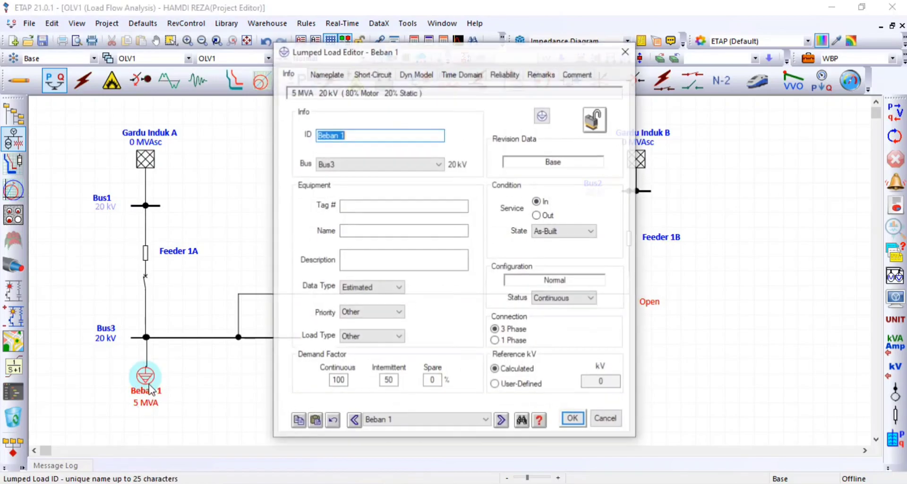
{"action": "left_click", "coordinate": [324, 78]}
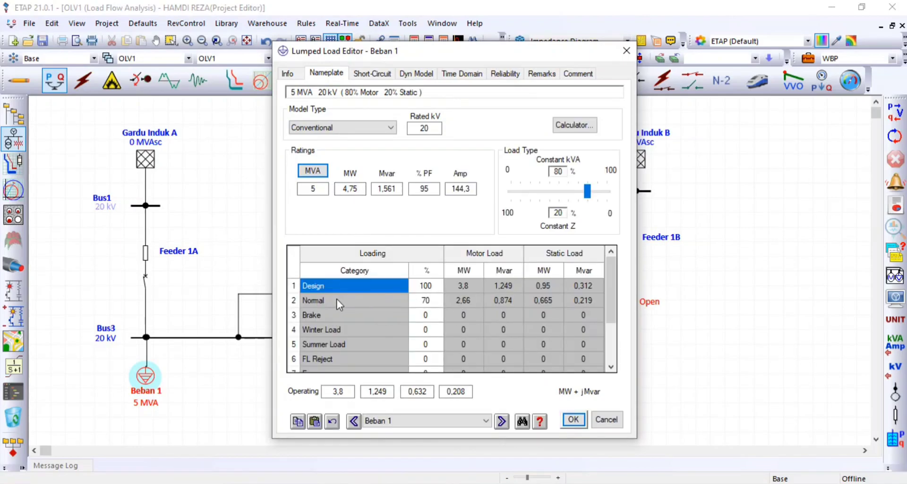
{"action": "left_click", "coordinate": [605, 419]}
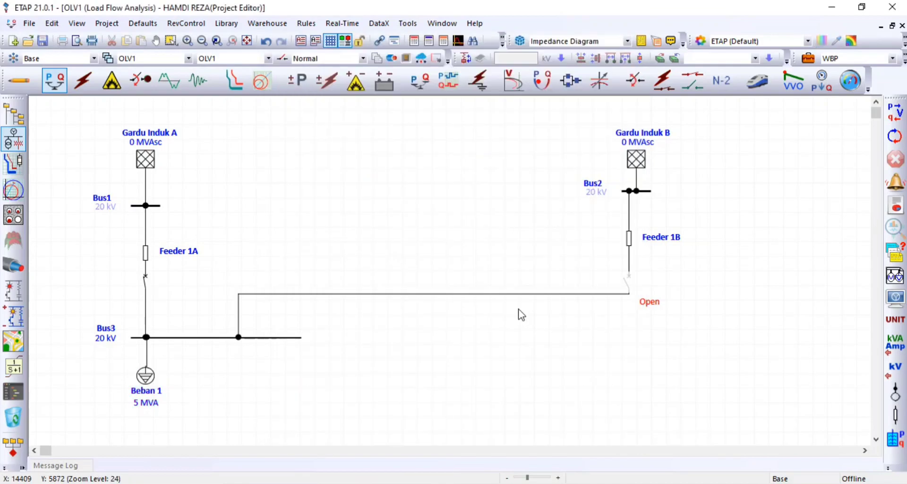
Run the load flow for the Normal configuration using the WBP study case.
{"action": "left_click", "coordinate": [24, 81]}
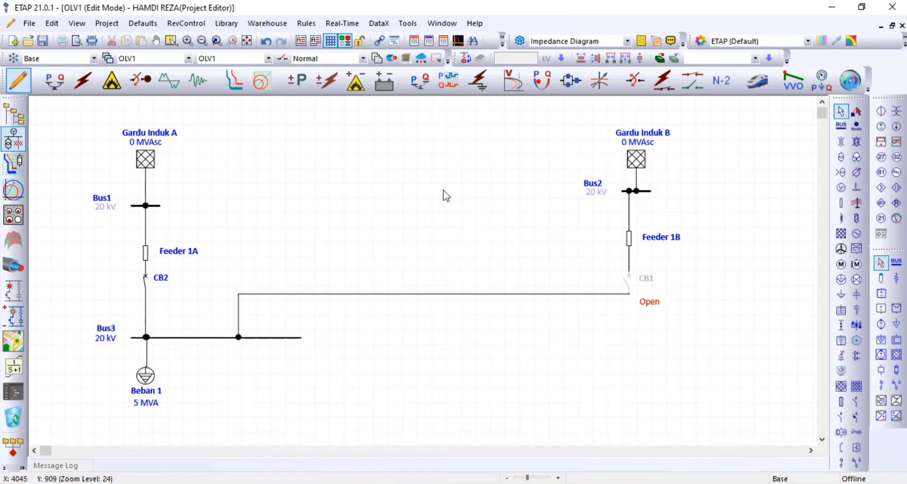
{"action": "left_click", "coordinate": [320, 59]}
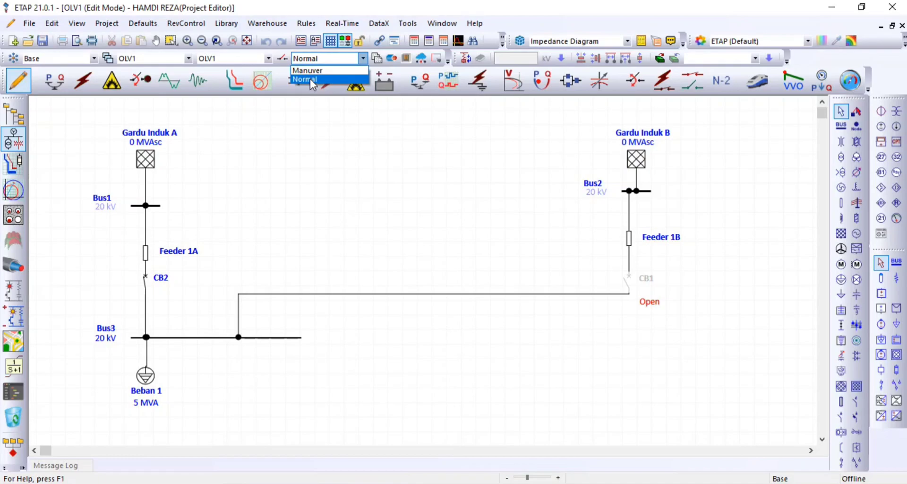
{"action": "left_click", "coordinate": [310, 78]}
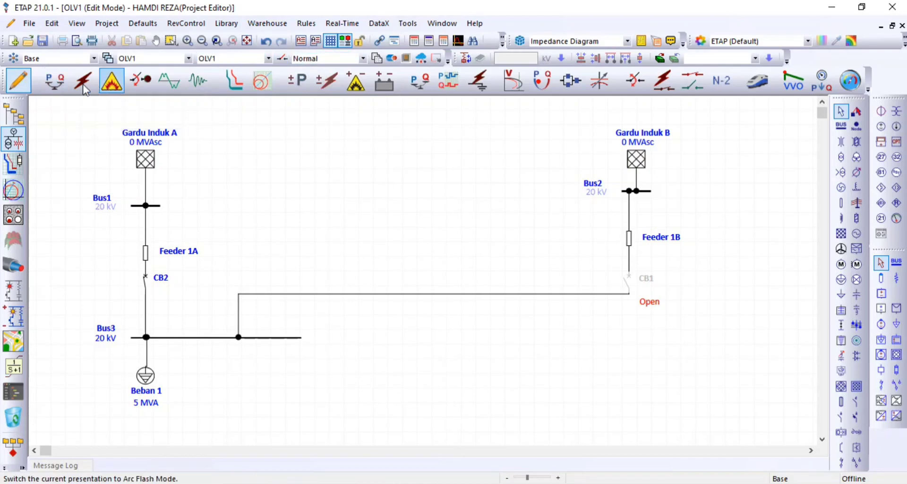
{"action": "left_click", "coordinate": [51, 83]}
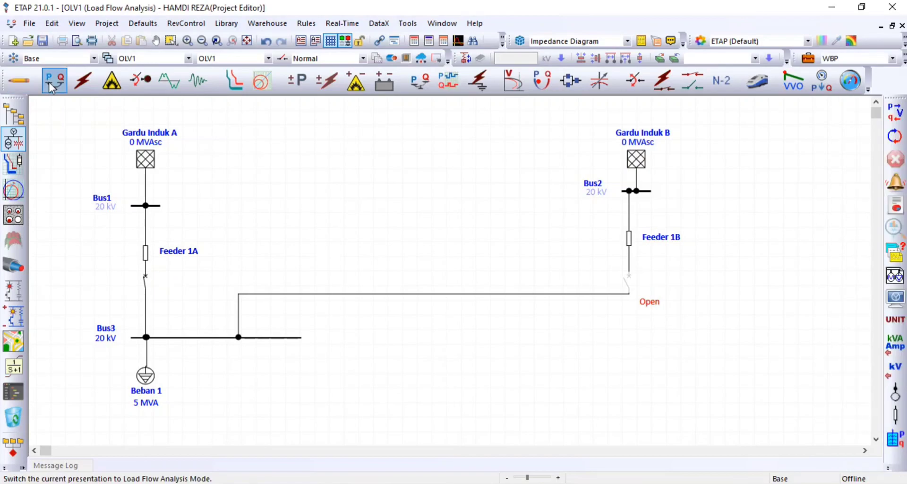
{"action": "left_click", "coordinate": [844, 60]}
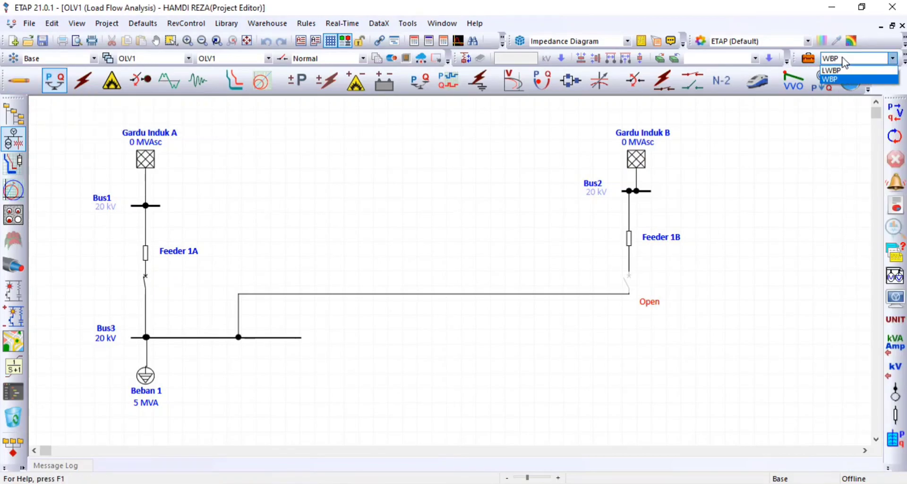
{"action": "left_click", "coordinate": [834, 82]}
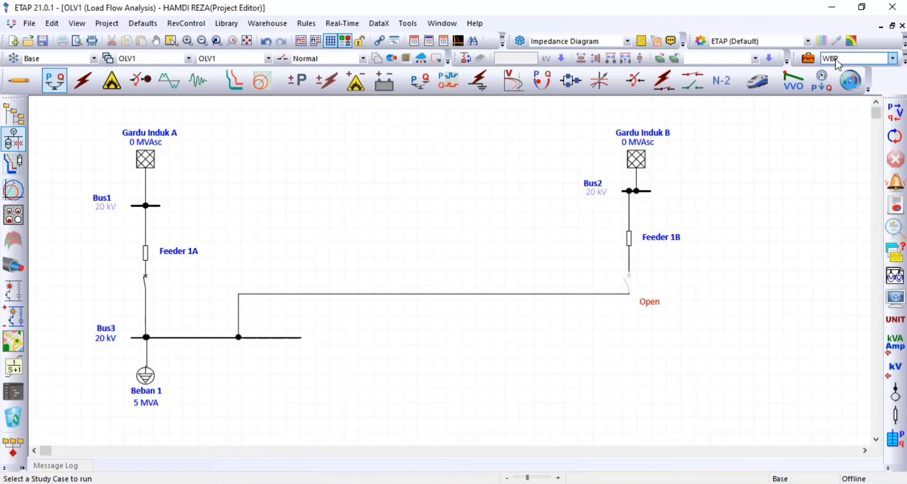
{"action": "left_click", "coordinate": [898, 113]}
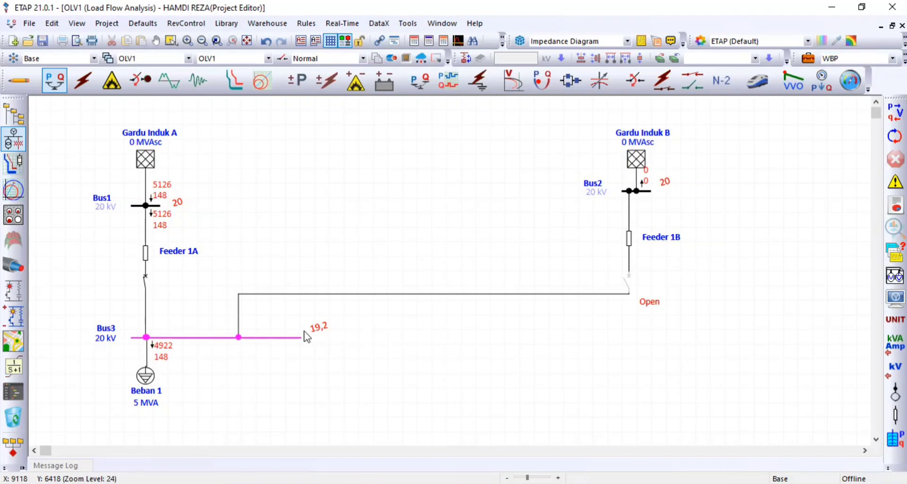
View the Losses summary report for the WBP load flow full screen and return to the one-line diagram.
{"action": "left_click", "coordinate": [895, 207]}
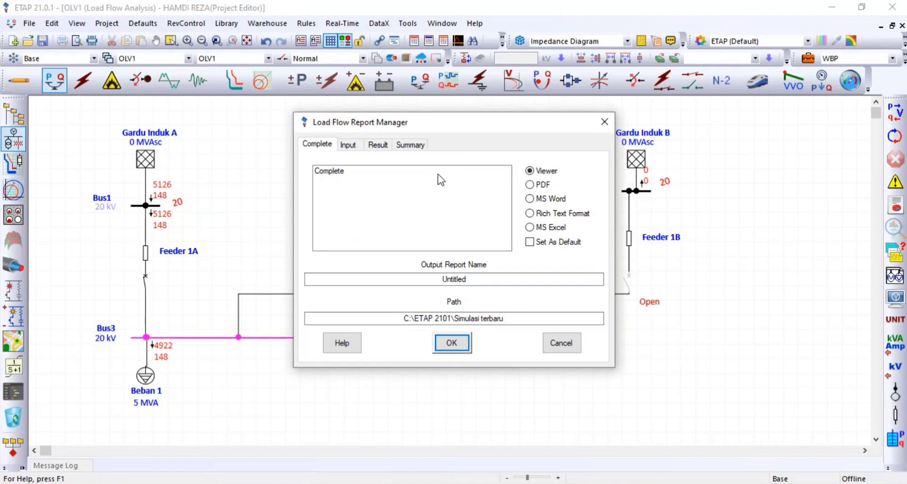
{"action": "left_click", "coordinate": [420, 147]}
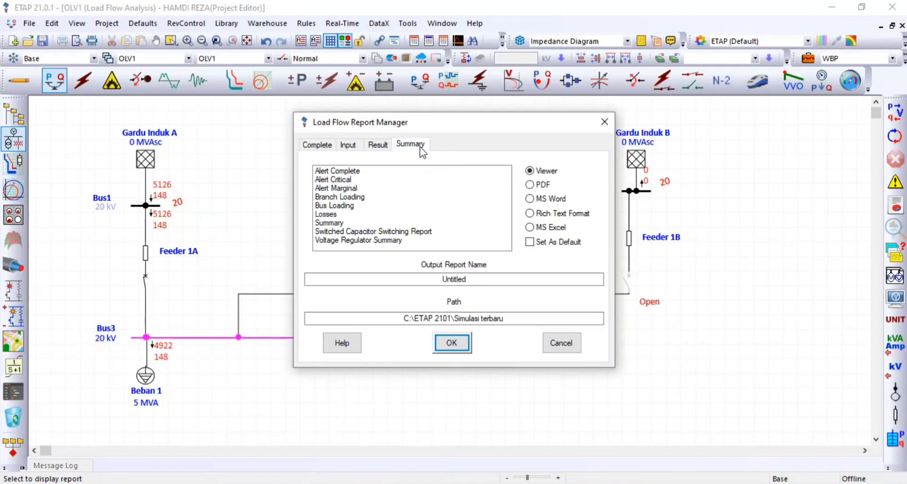
{"action": "left_click", "coordinate": [327, 215]}
{"action": "left_click", "coordinate": [451, 342]}
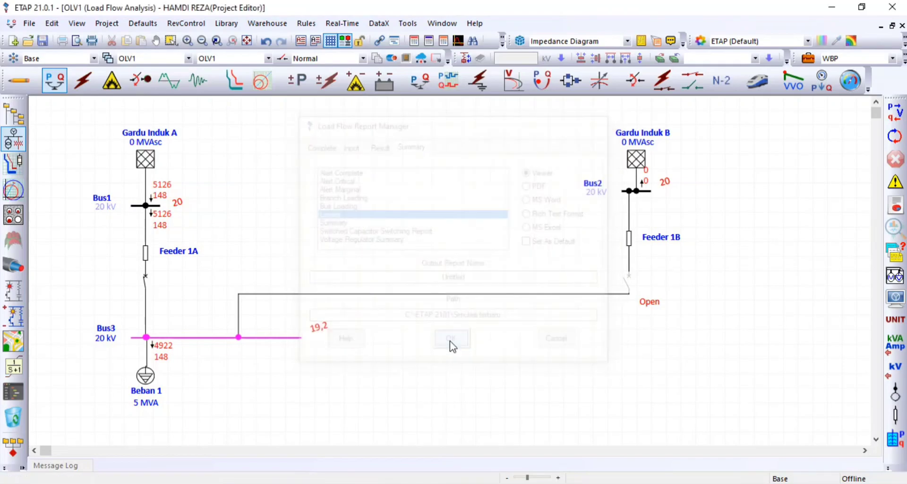
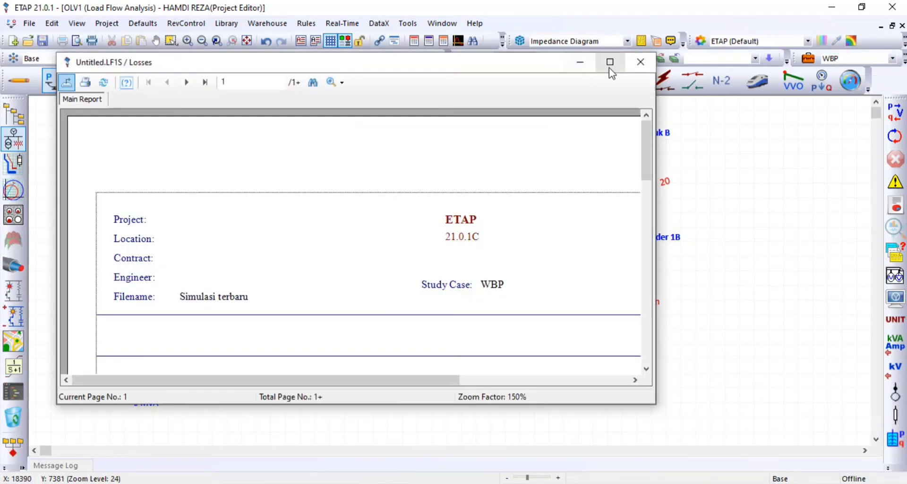
{"action": "left_click", "coordinate": [610, 62]}
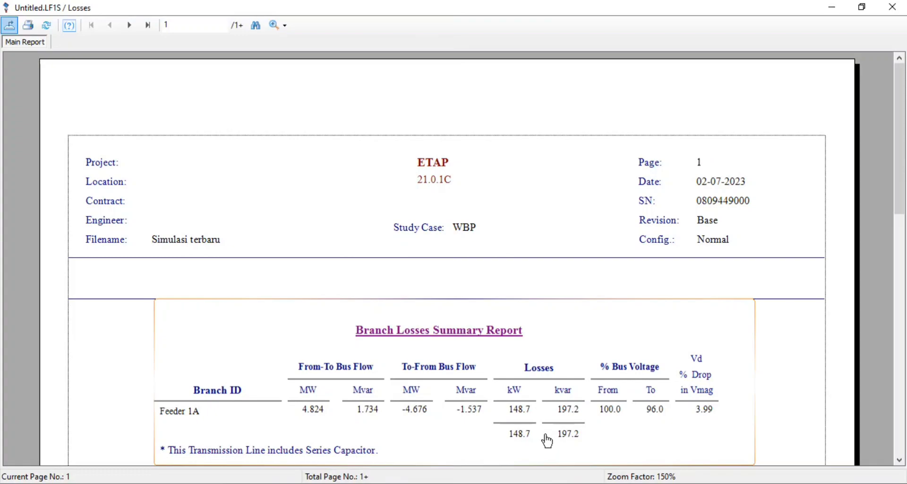
{"action": "left_click", "coordinate": [831, 8]}
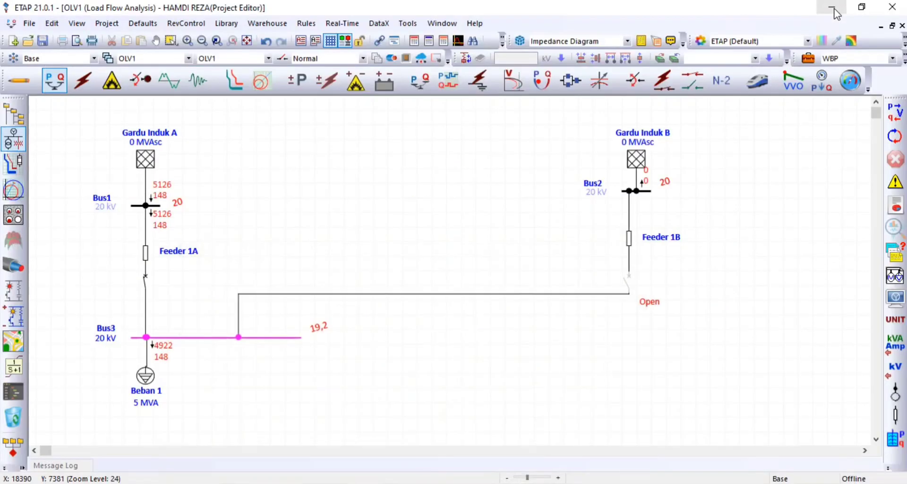
Switch the study case to LWBP and run the load flow for the Normal configuration.
{"action": "left_click", "coordinate": [851, 59]}
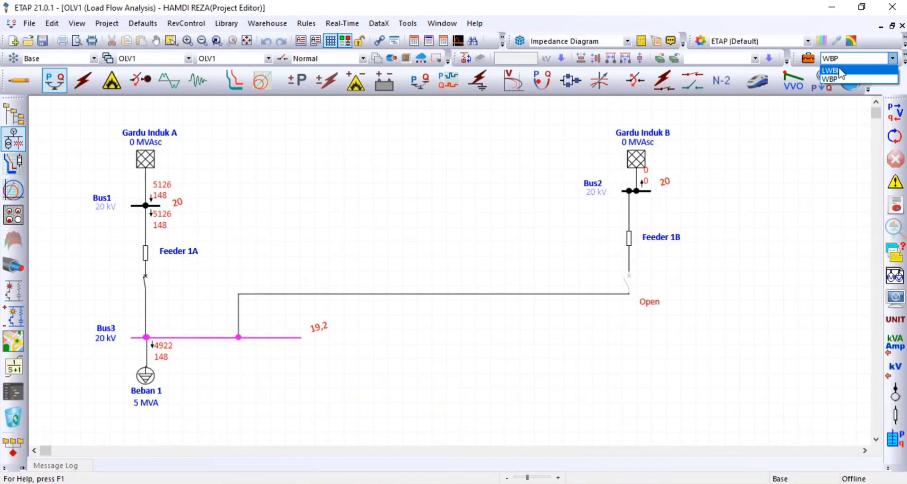
{"action": "left_click", "coordinate": [839, 71]}
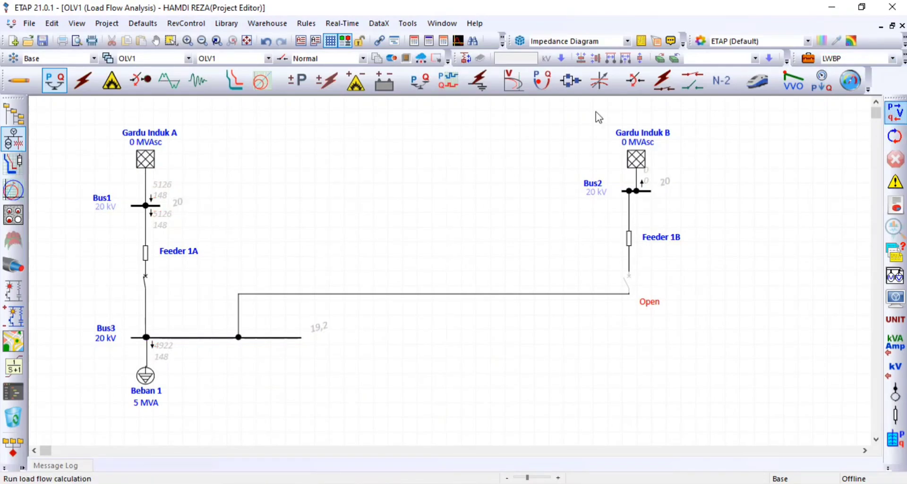
{"action": "left_click", "coordinate": [895, 116]}
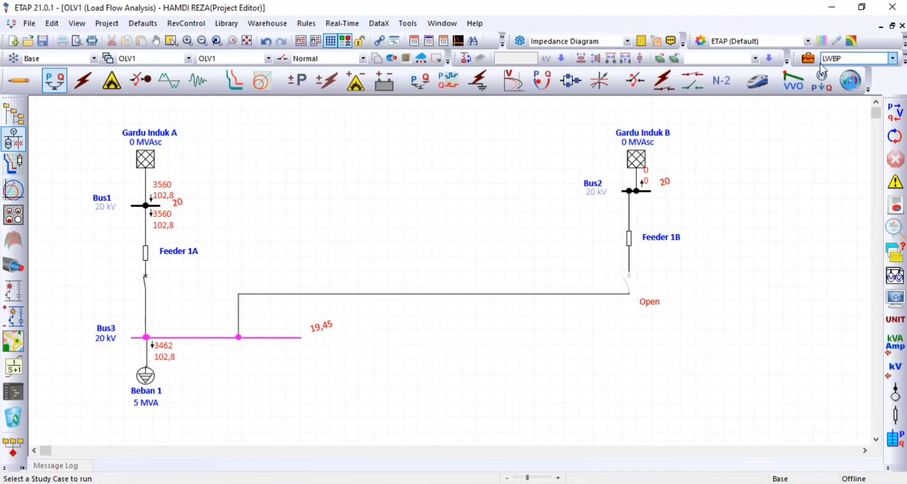
View the Losses summary report for the LWBP load flow full screen and examine Feeder 1A's branch losses.
{"action": "left_click", "coordinate": [895, 206]}
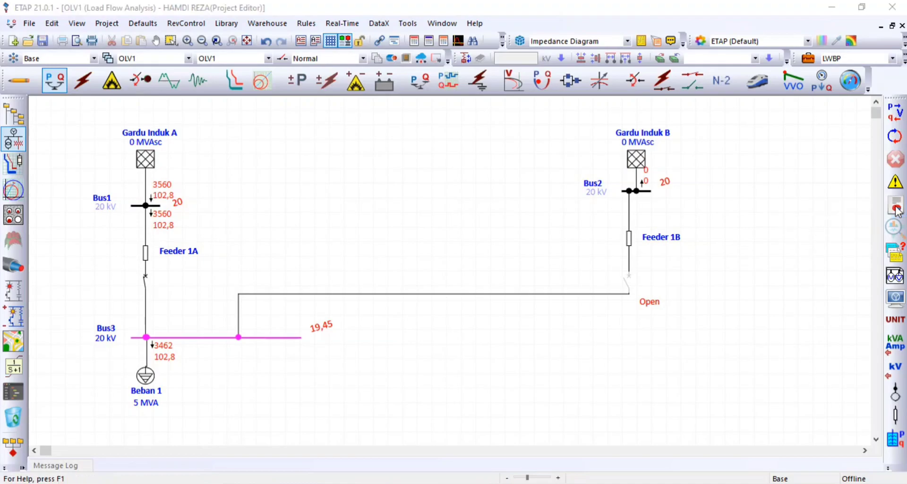
{"action": "left_click", "coordinate": [416, 144]}
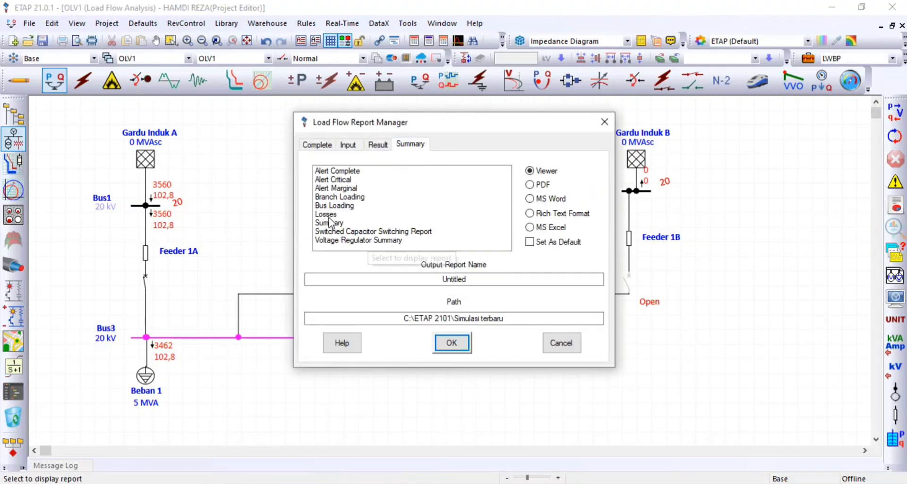
{"action": "left_click", "coordinate": [329, 215]}
{"action": "left_click", "coordinate": [453, 342]}
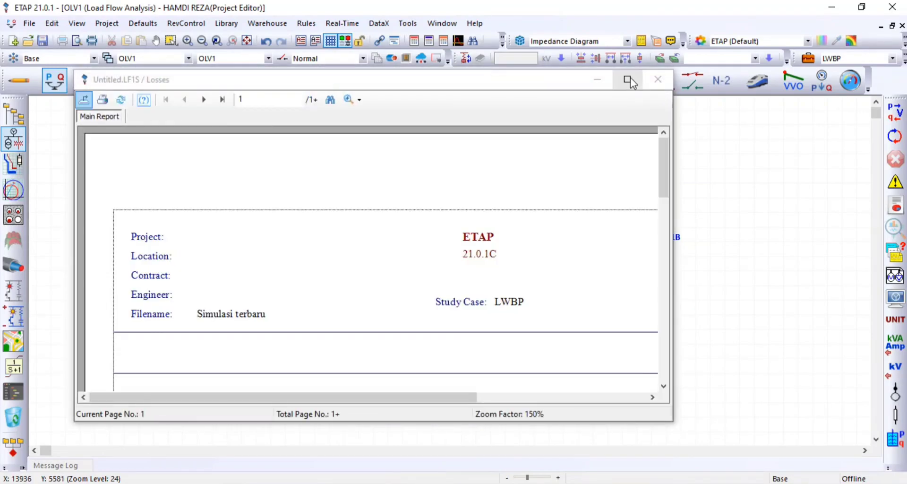
{"action": "left_click", "coordinate": [627, 79]}
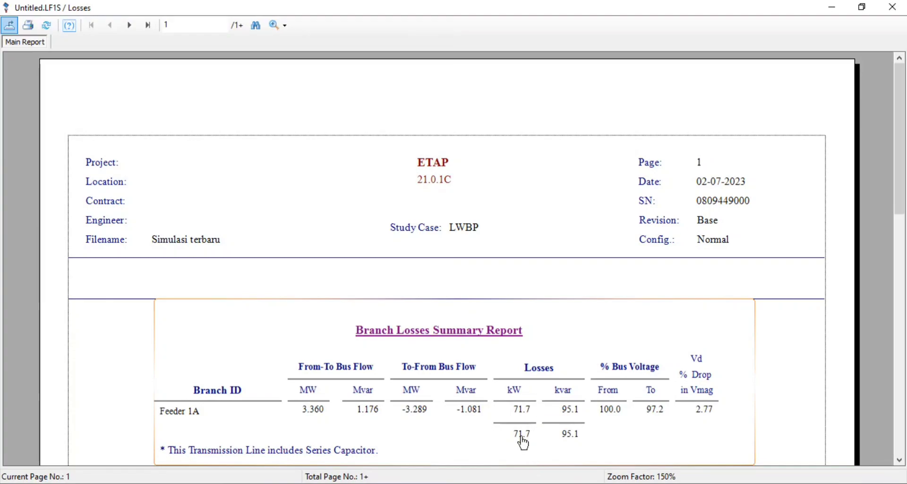
{"action": "scroll", "coordinate": [523, 443], "scroll_direction": "down", "scroll_amount": 3}
{"action": "scroll", "coordinate": [544, 411], "scroll_direction": "up", "scroll_amount": 2}
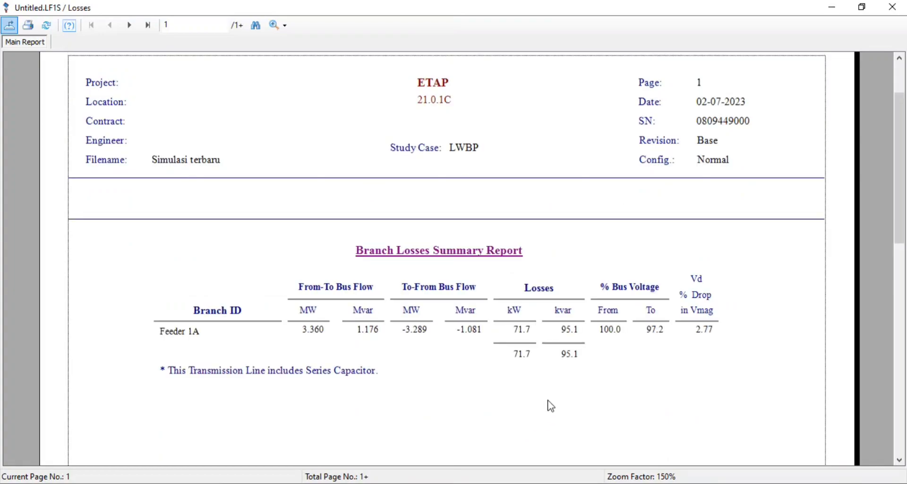
{"action": "left_click", "coordinate": [549, 378]}
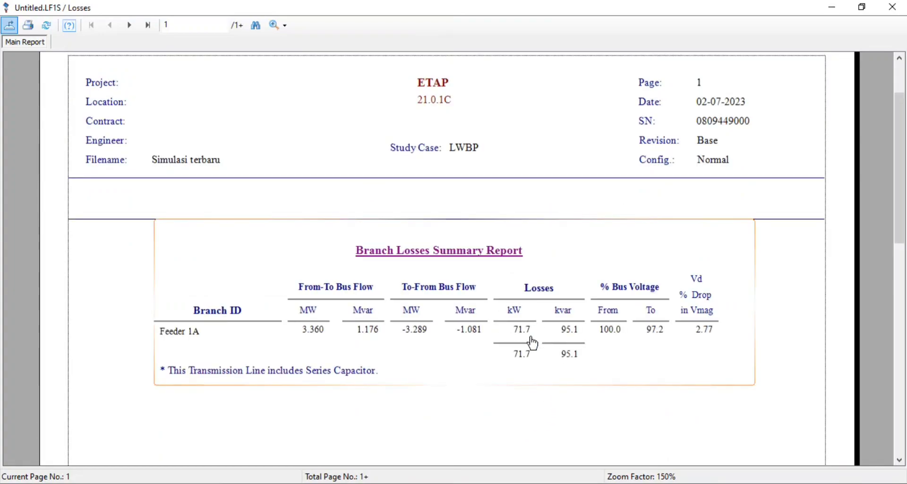
Compare the branch losses between the WBP and LWBP reports and return to the one-line diagram.
{"action": "left_click", "coordinate": [371, 483]}
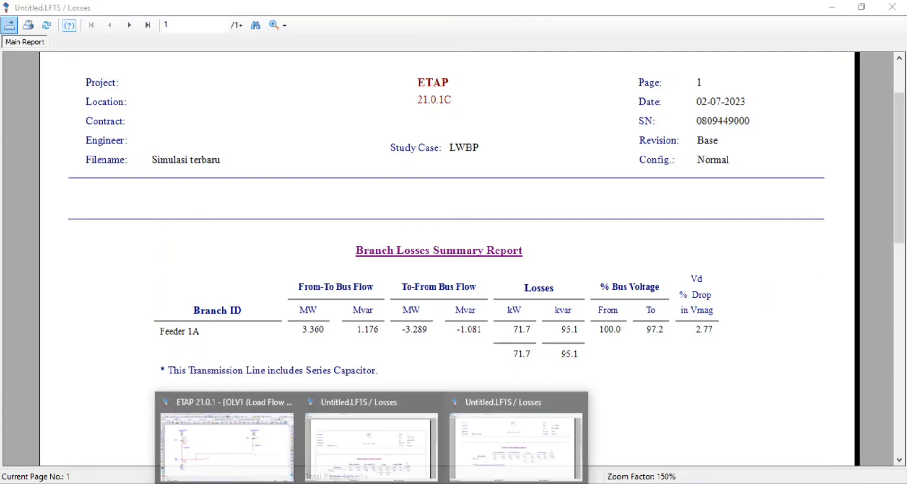
{"action": "left_click", "coordinate": [381, 425]}
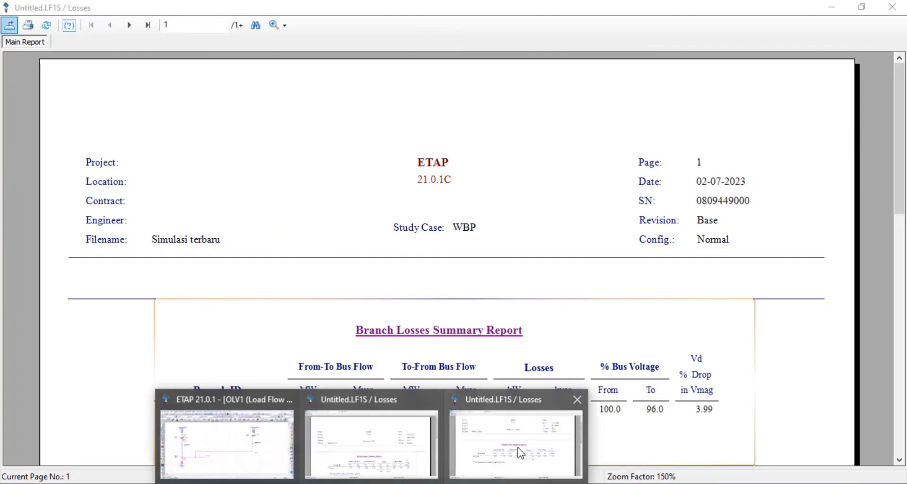
{"action": "left_click", "coordinate": [518, 449]}
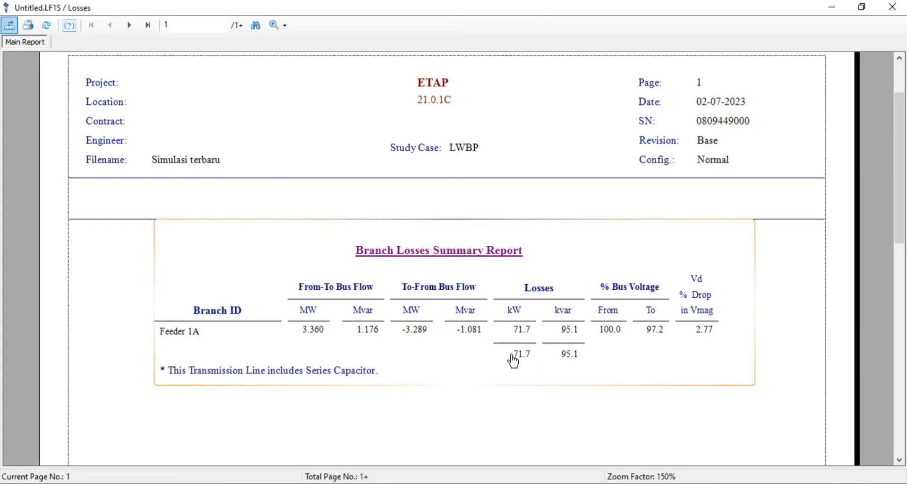
{"action": "left_click", "coordinate": [832, 8]}
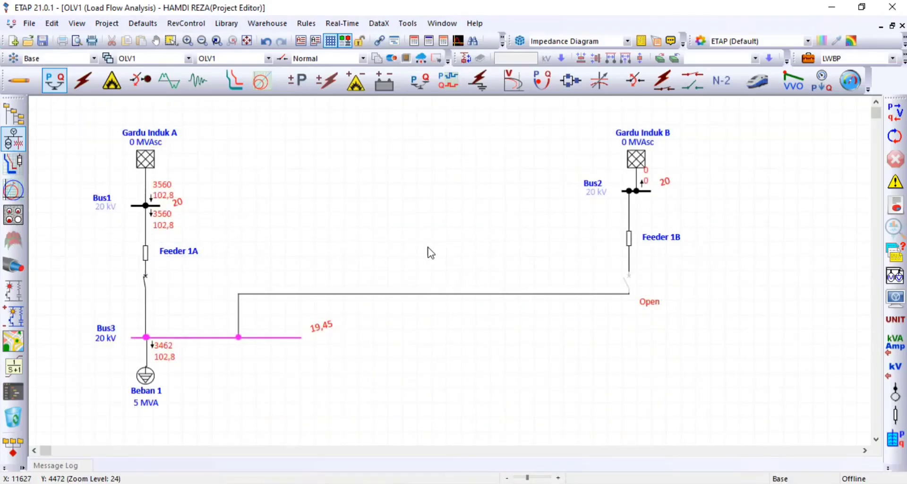
Switch to the Manuver configuration with the WBP study case and run the load flow.
{"action": "left_click", "coordinate": [343, 63]}
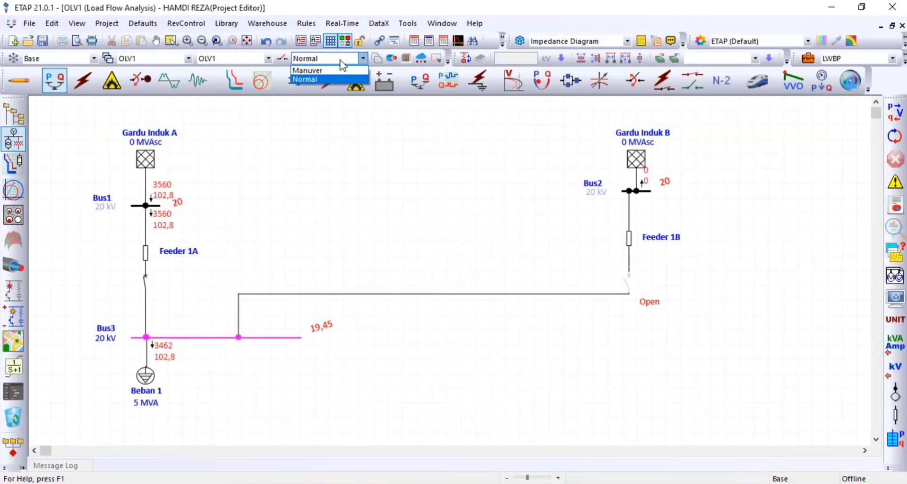
{"action": "left_click", "coordinate": [303, 204]}
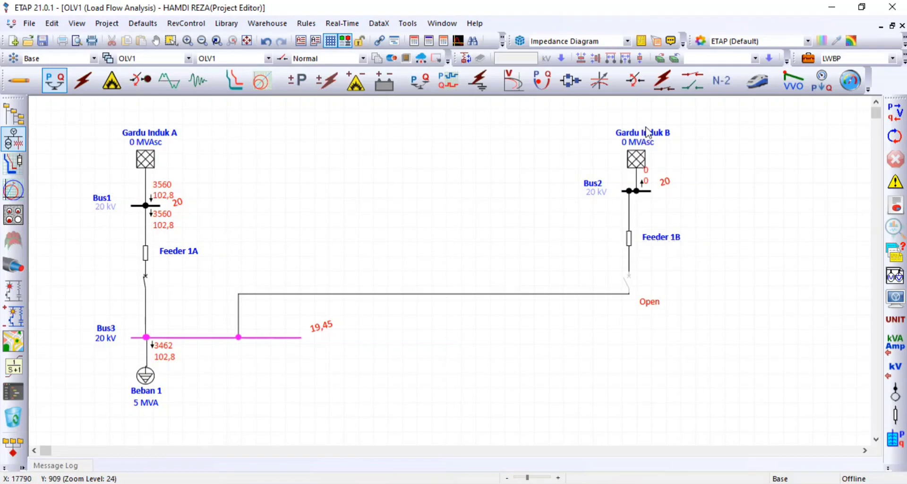
{"action": "left_click", "coordinate": [349, 60]}
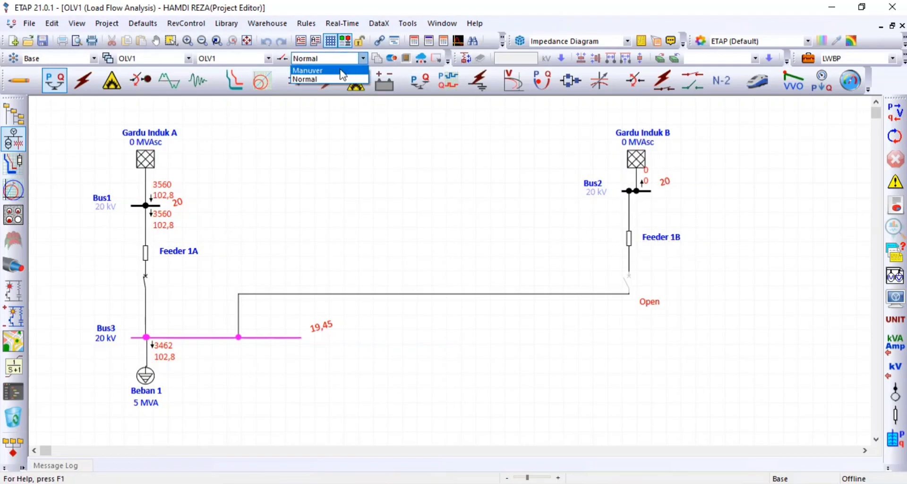
{"action": "left_click", "coordinate": [340, 71]}
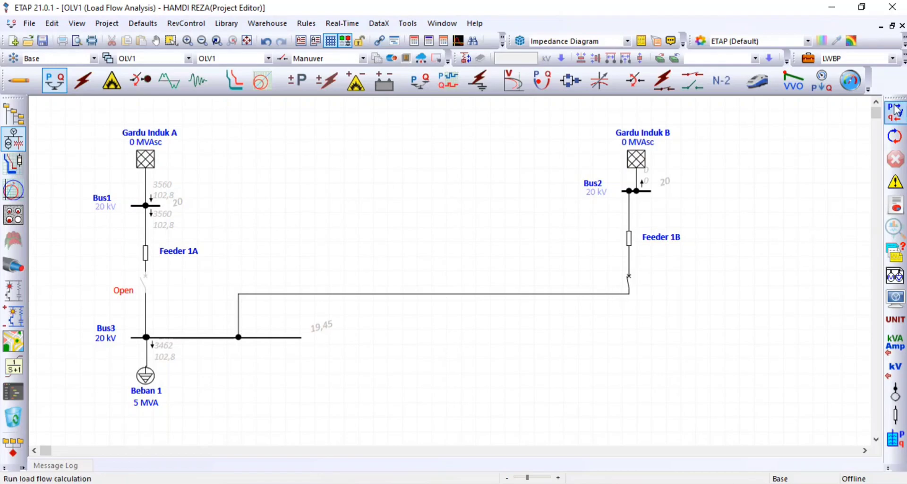
{"action": "left_click", "coordinate": [856, 58]}
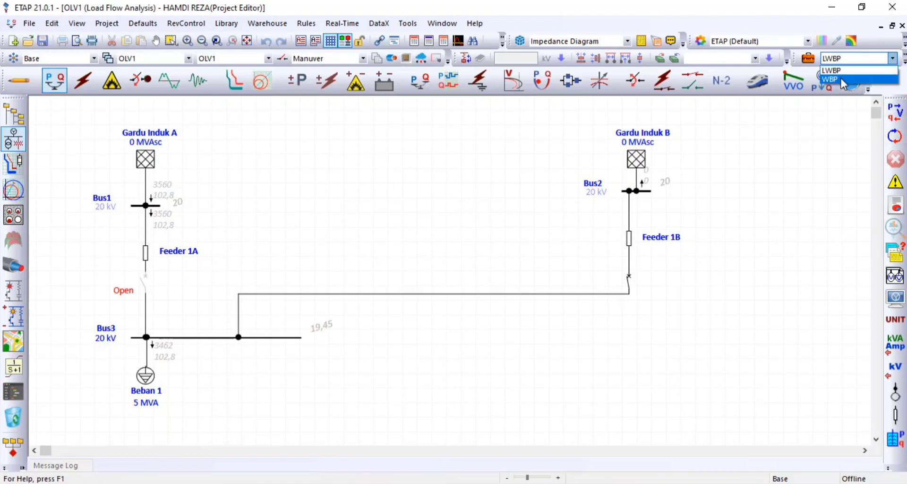
{"action": "left_click", "coordinate": [844, 79]}
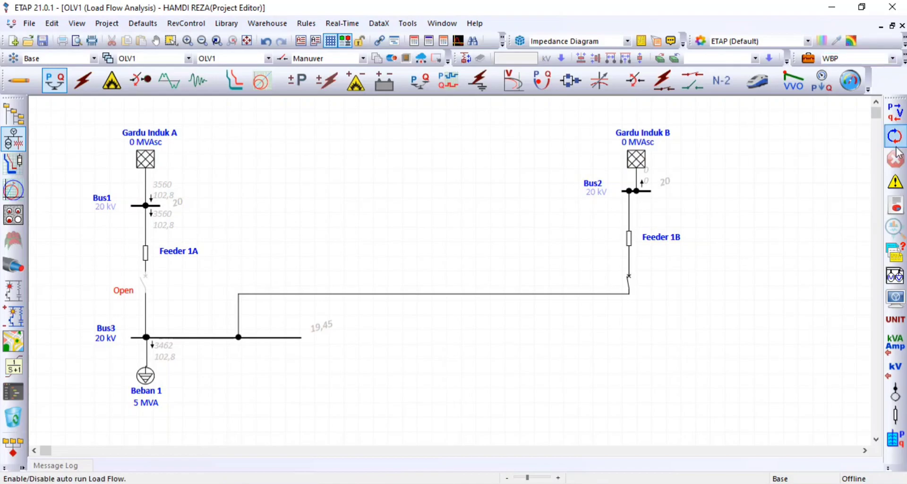
{"action": "left_click", "coordinate": [897, 115]}
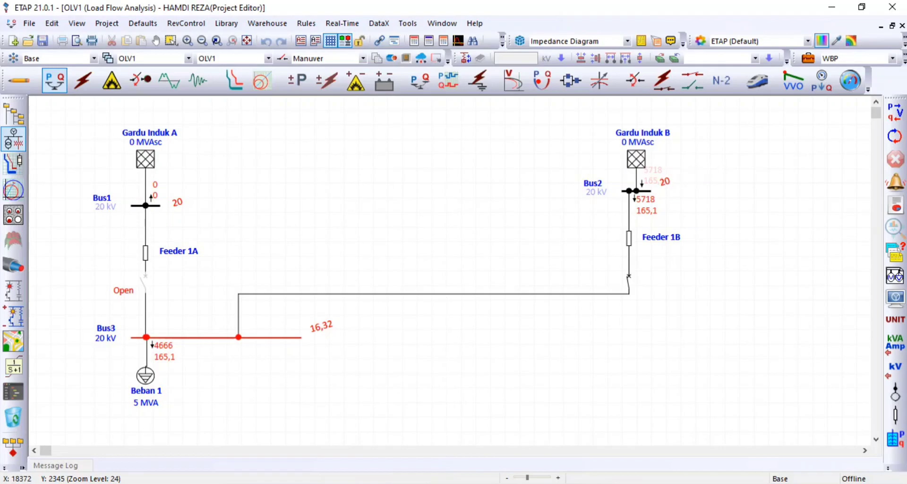
Move Bus2's voltage label and the Gardu Induk B source symbol slightly apart so the load flow results do not overlap.
{"action": "left_click_drag", "start_coordinate": [665, 182], "coordinate": [669, 191]}
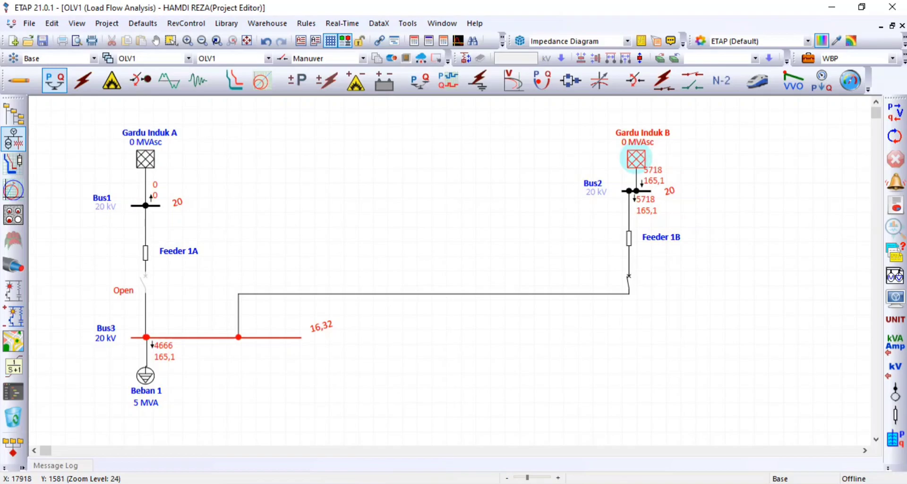
{"action": "left_click_drag", "start_coordinate": [646, 160], "coordinate": [647, 145]}
{"action": "left_click", "coordinate": [717, 150]}
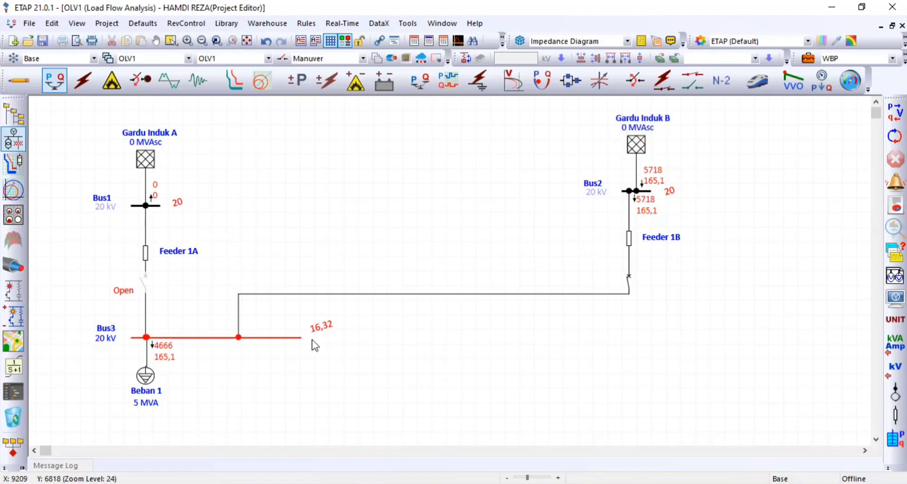
View the Losses summary report for the Manuver WBP load flow full screen and return to the one-line diagram.
{"action": "left_click", "coordinate": [896, 207]}
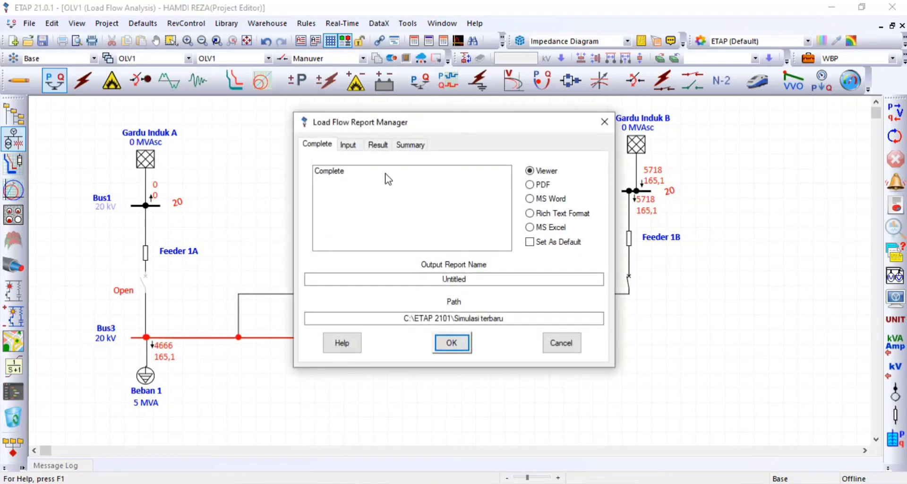
{"action": "left_click", "coordinate": [420, 146]}
{"action": "left_click", "coordinate": [329, 223]}
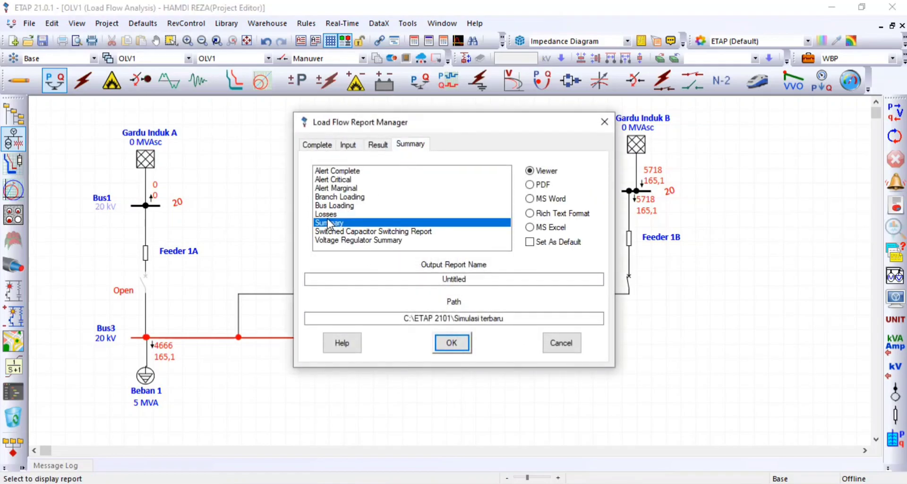
{"action": "left_click", "coordinate": [457, 346]}
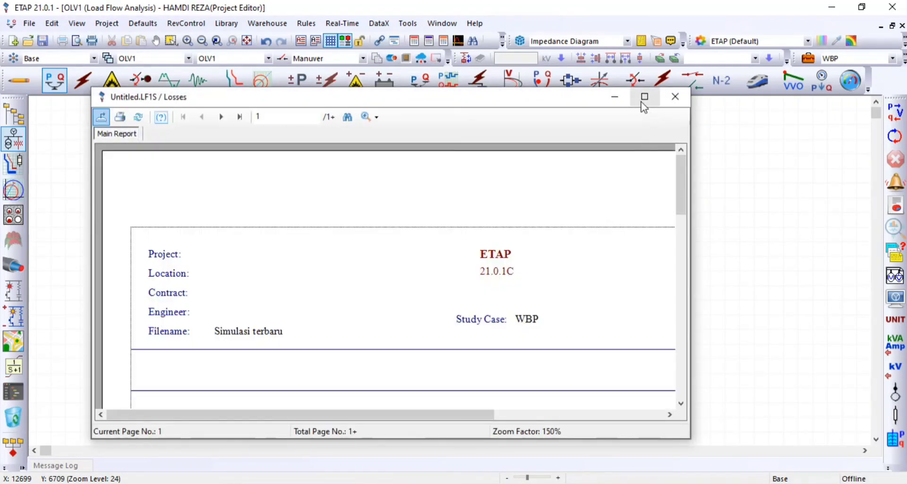
{"action": "left_click", "coordinate": [642, 102]}
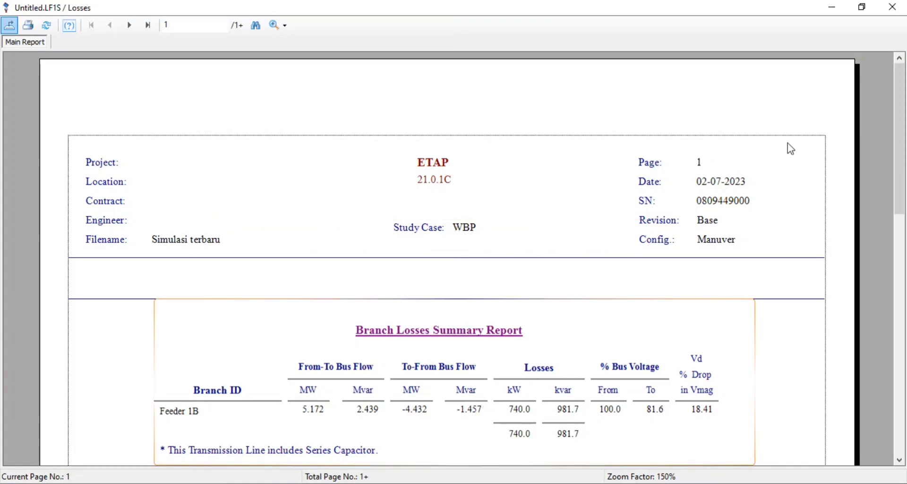
{"action": "left_click", "coordinate": [832, 8]}
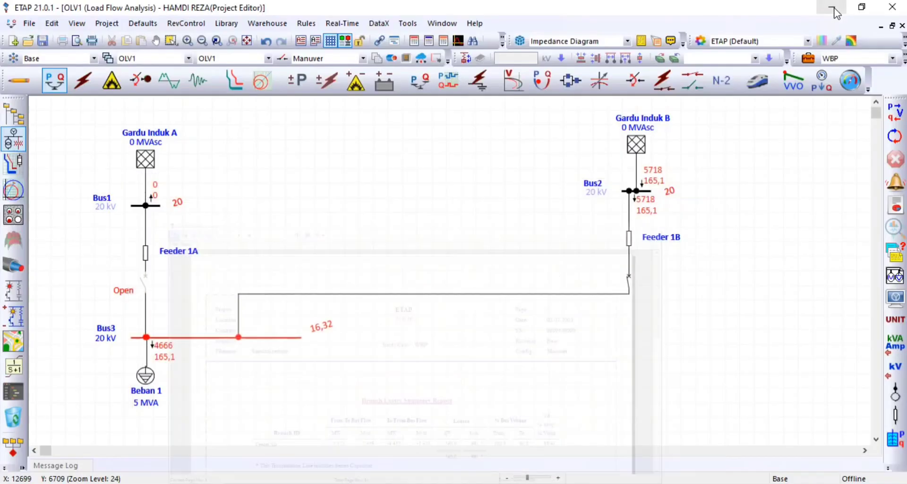
Switch the study case to LWBP and run the load flow for the Manuver configuration.
{"action": "left_click", "coordinate": [840, 59]}
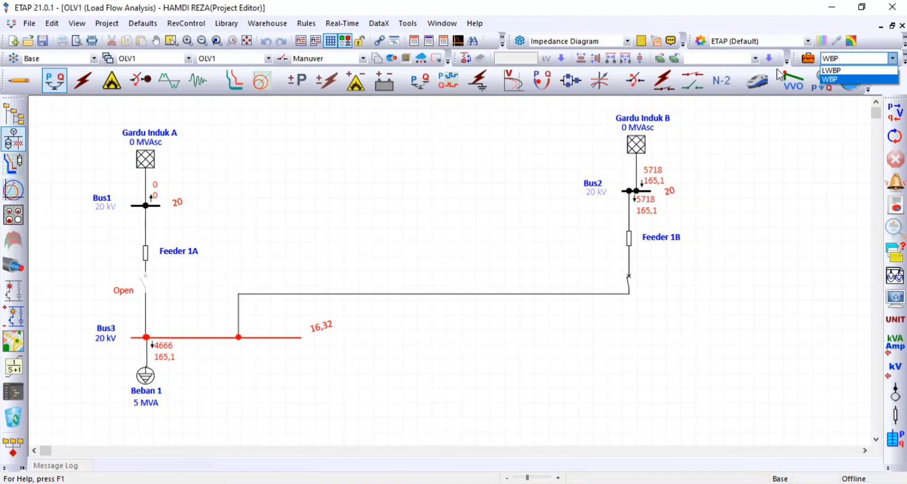
{"action": "left_click", "coordinate": [831, 71]}
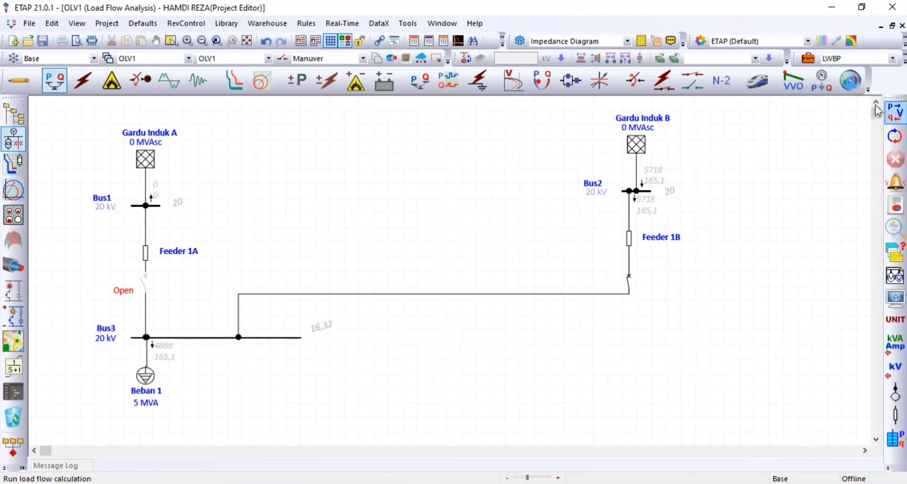
{"action": "left_click", "coordinate": [897, 113]}
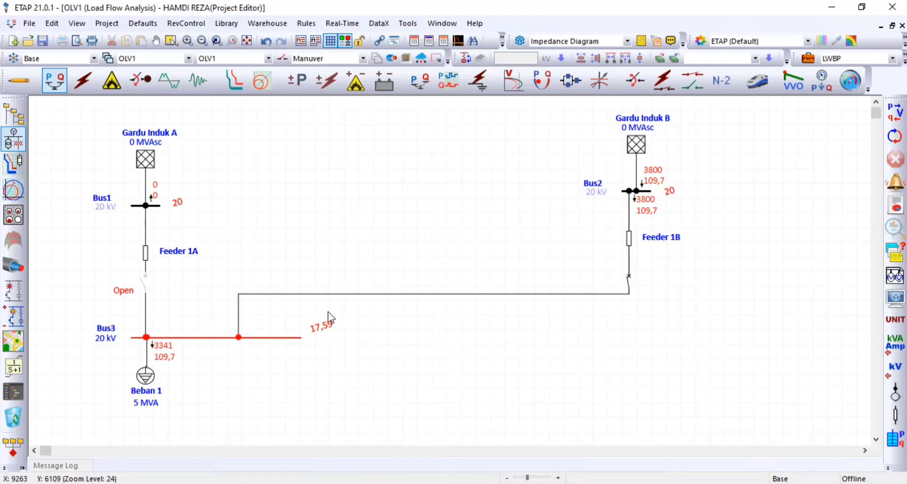
View the Losses summary report for the Manuver LWBP load flow full screen, examine Feeder 1B's losses, and return to the one-line diagram.
{"action": "left_click", "coordinate": [895, 204]}
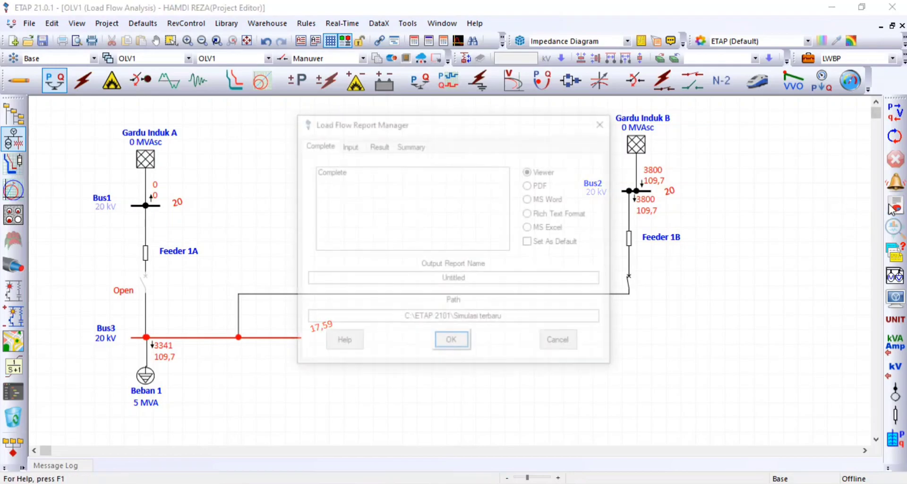
{"action": "left_click", "coordinate": [417, 148]}
{"action": "left_click", "coordinate": [327, 214]}
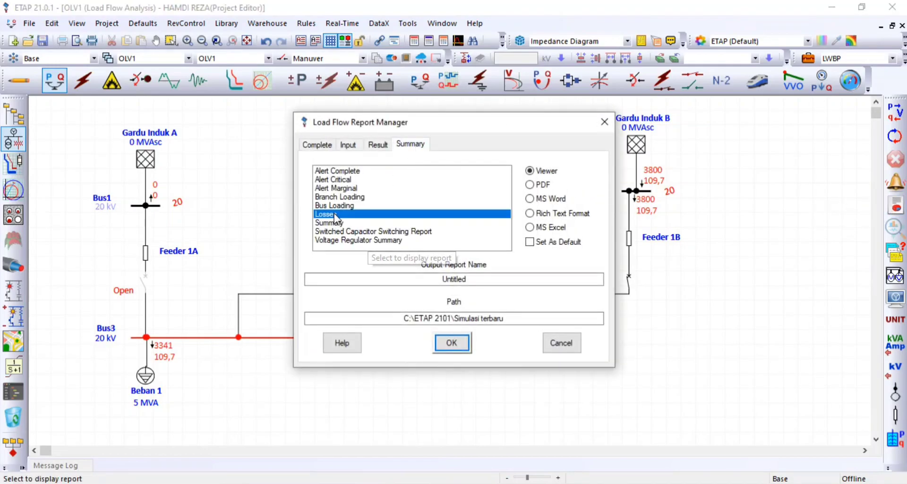
{"action": "left_click", "coordinate": [452, 341]}
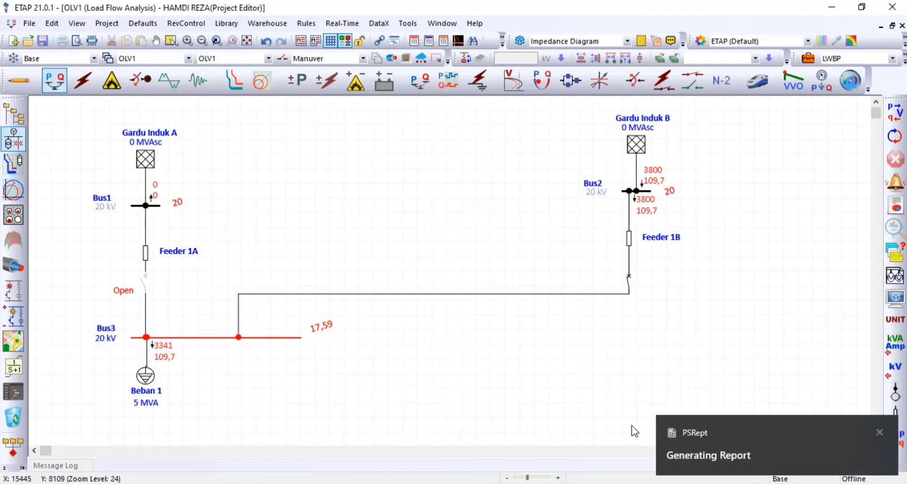
{"action": "left_click", "coordinate": [719, 435]}
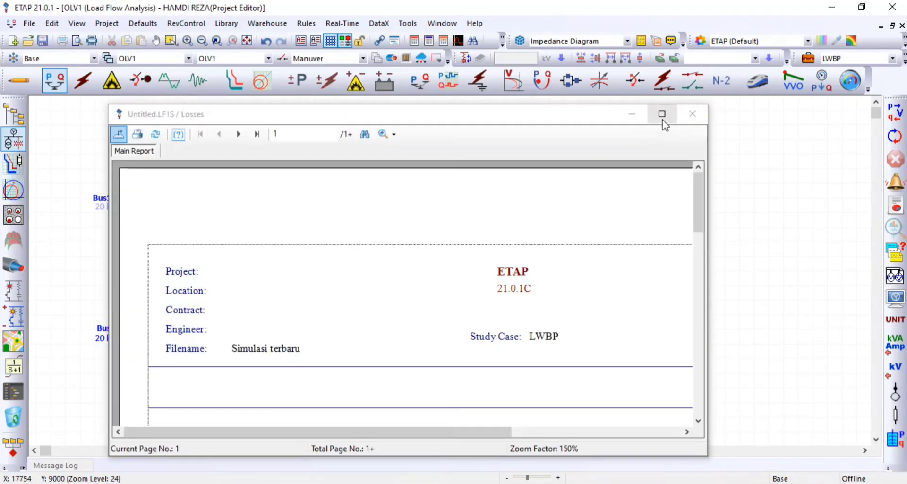
{"action": "left_click", "coordinate": [662, 114]}
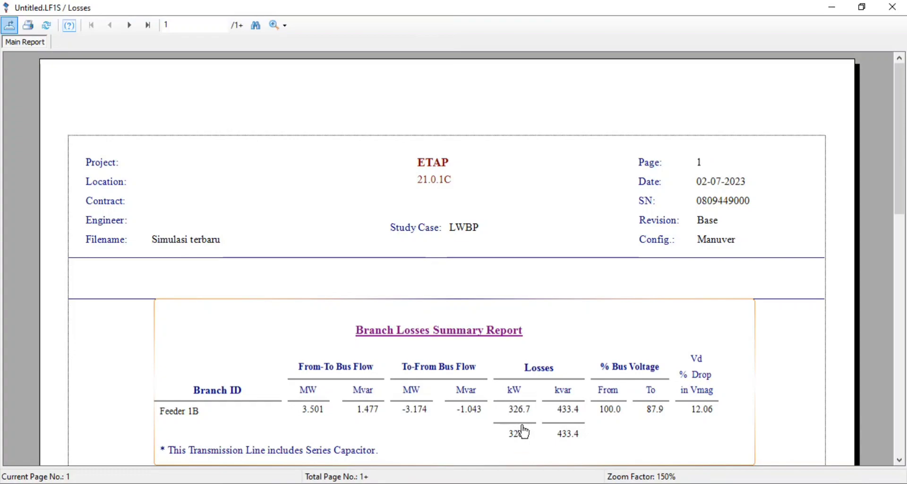
{"action": "left_click", "coordinate": [835, 5]}
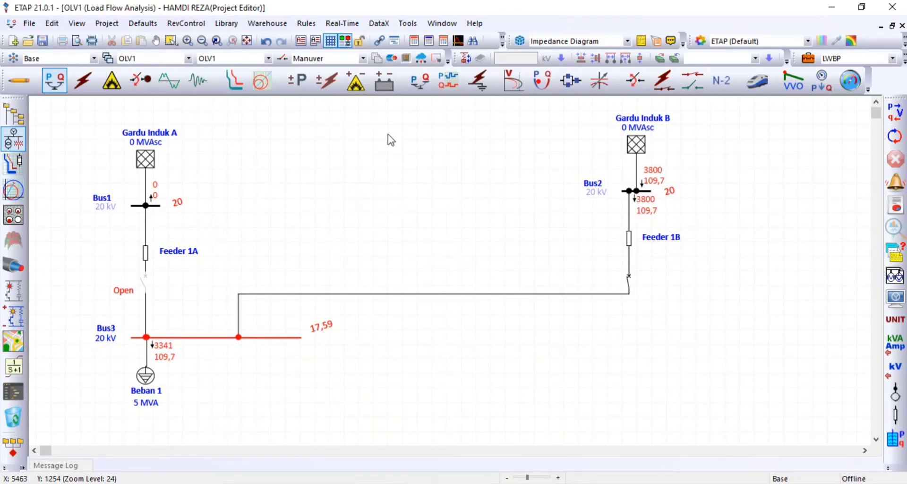
Switch back to the Normal configuration with the WBP study case and run the load flow.
{"action": "left_click", "coordinate": [313, 58]}
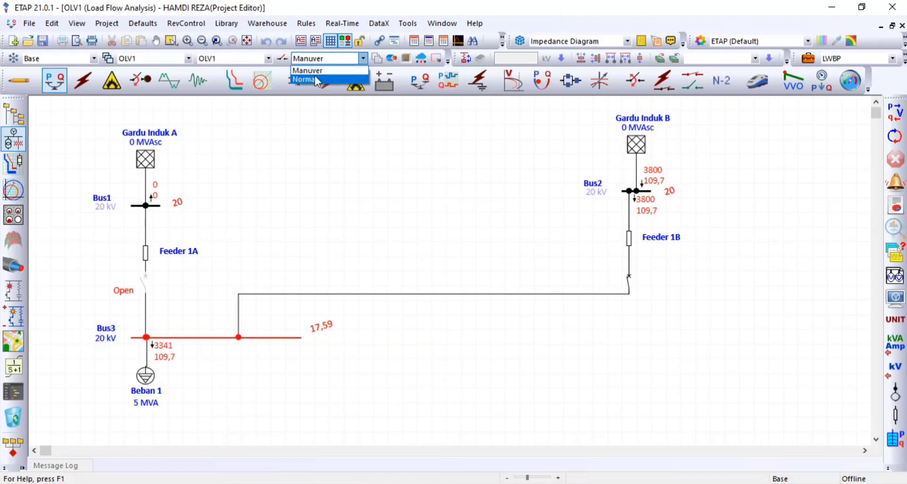
{"action": "left_click", "coordinate": [316, 80]}
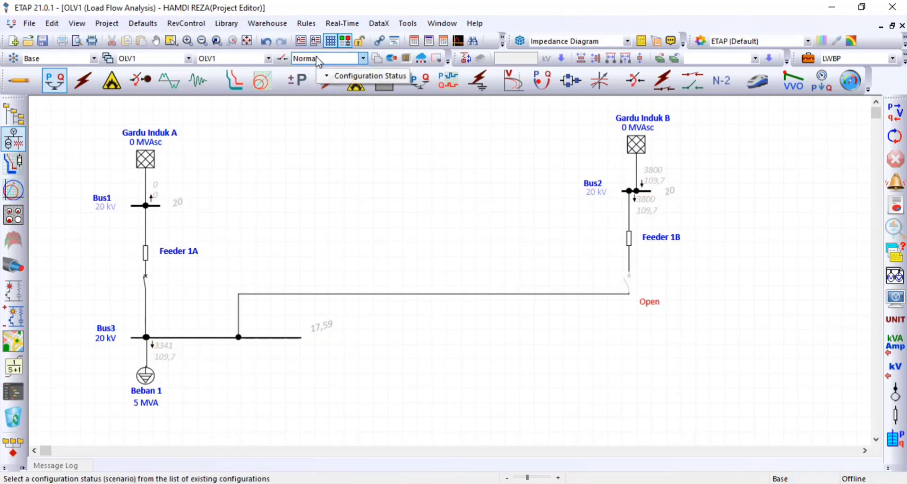
{"action": "left_click", "coordinate": [316, 57]}
{"action": "left_click", "coordinate": [317, 72]}
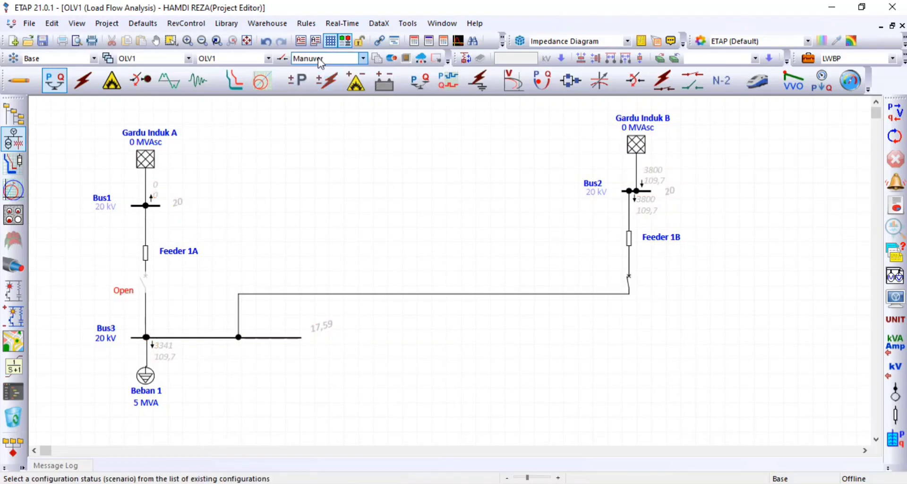
{"action": "left_click", "coordinate": [316, 57]}
{"action": "left_click", "coordinate": [318, 79]}
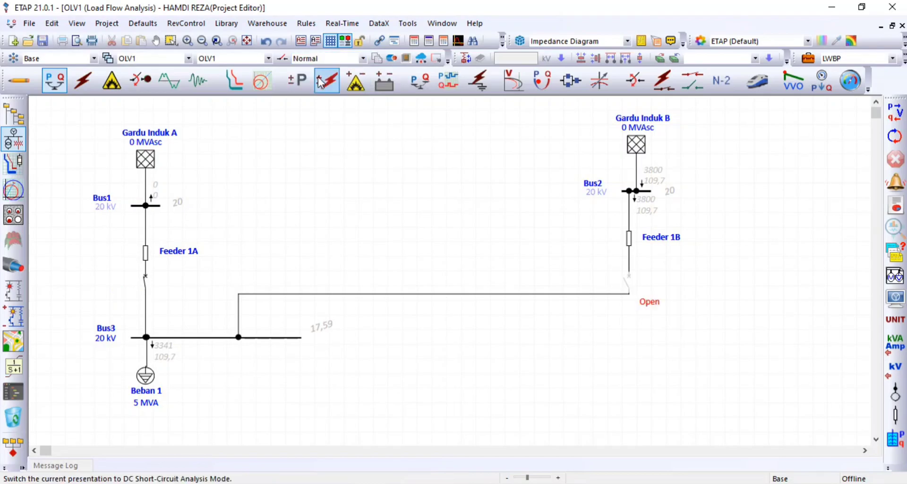
{"action": "left_click", "coordinate": [850, 58]}
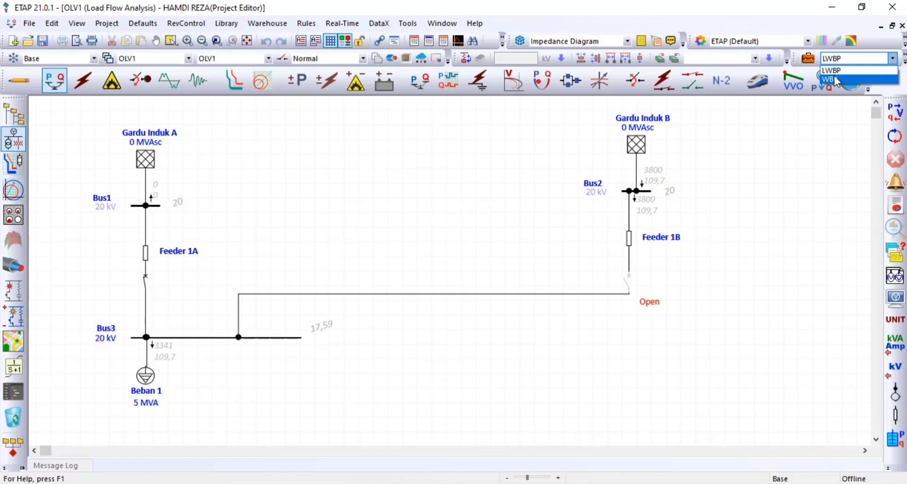
{"action": "left_click", "coordinate": [802, 135]}
{"action": "left_click", "coordinate": [834, 58]}
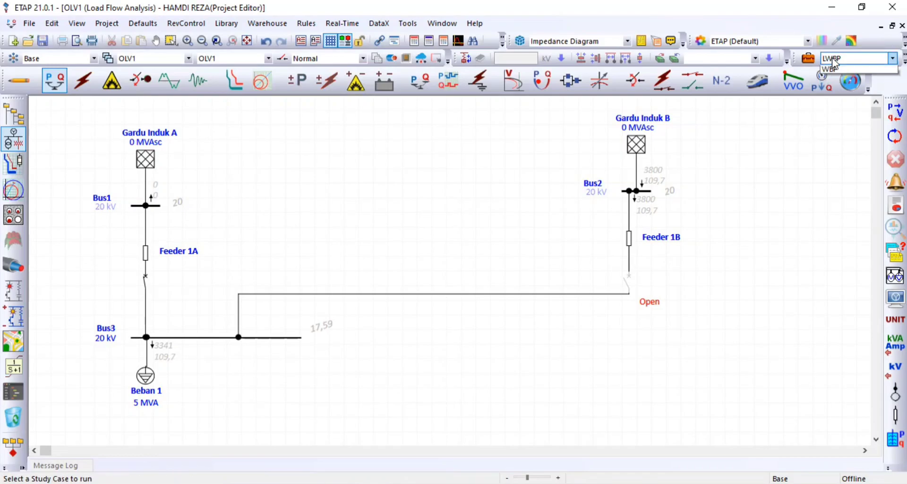
{"action": "left_click", "coordinate": [832, 79]}
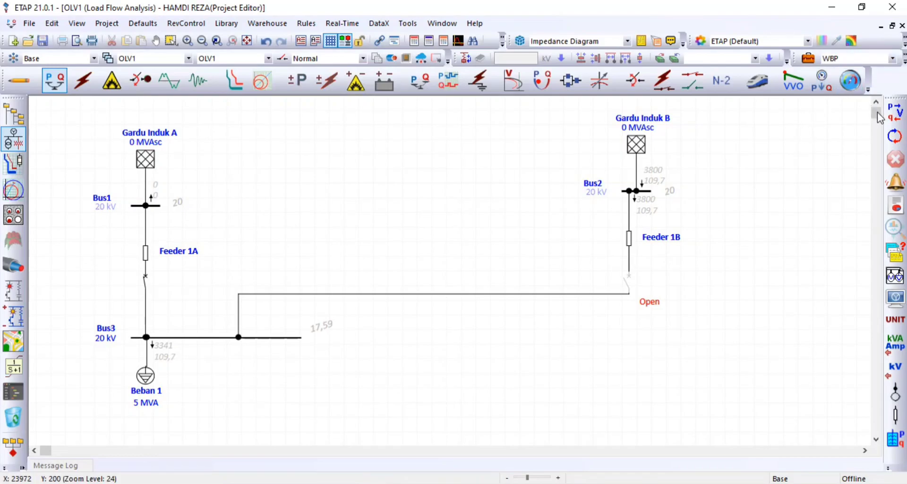
{"action": "left_click", "coordinate": [895, 115]}
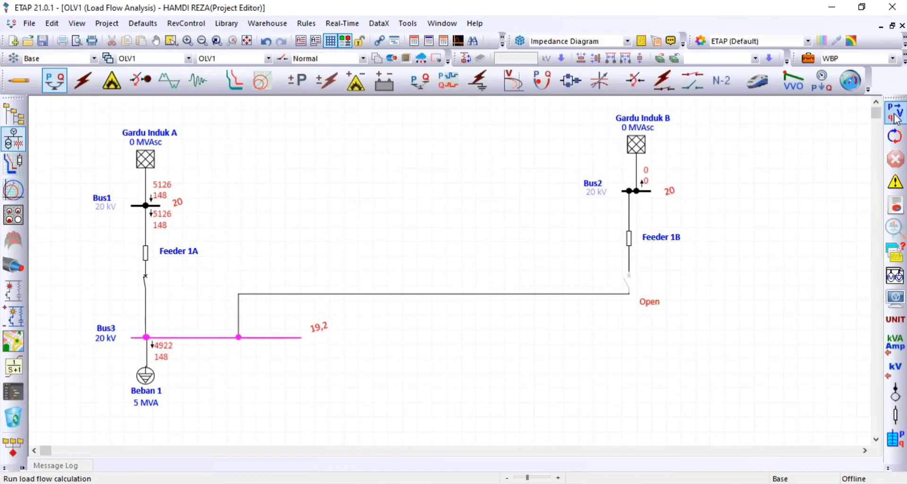
Switch the configuration to Manuver and back to Normal, and set the study case to LWBP.
{"action": "left_click", "coordinate": [348, 60]}
{"action": "left_click", "coordinate": [344, 70]}
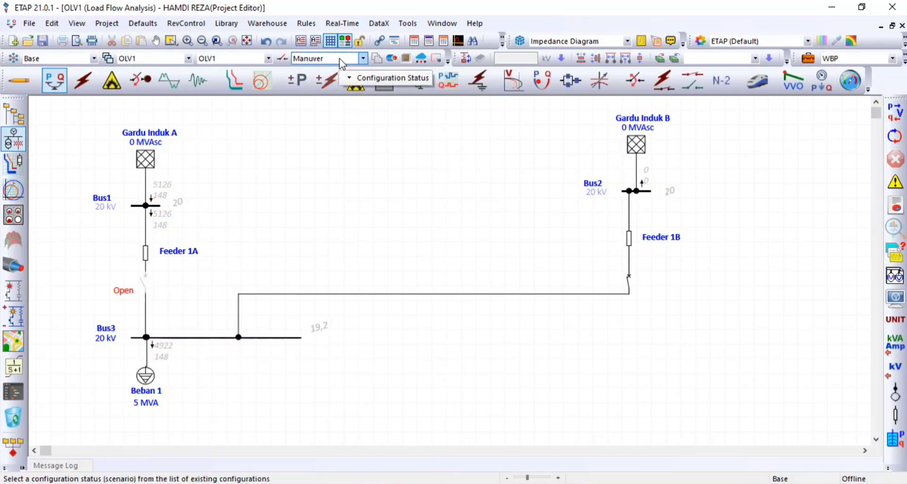
{"action": "left_click", "coordinate": [339, 58]}
{"action": "left_click", "coordinate": [333, 79]}
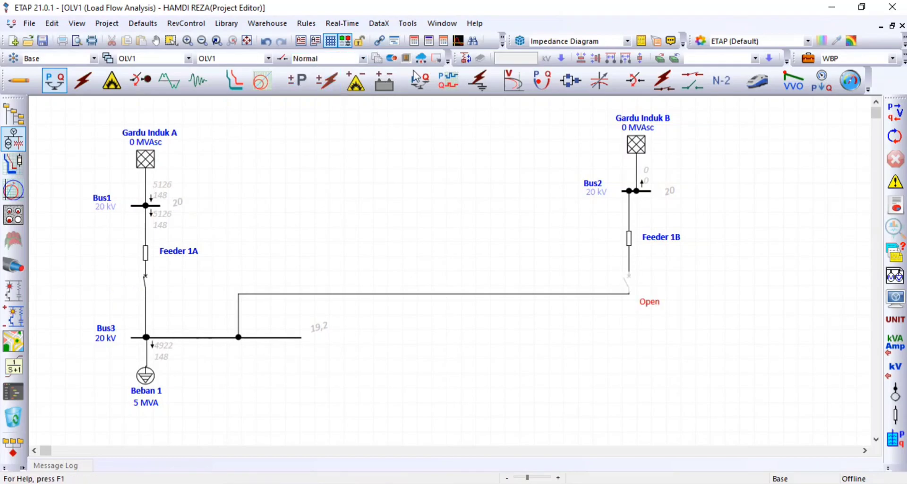
{"action": "left_click", "coordinate": [835, 58]}
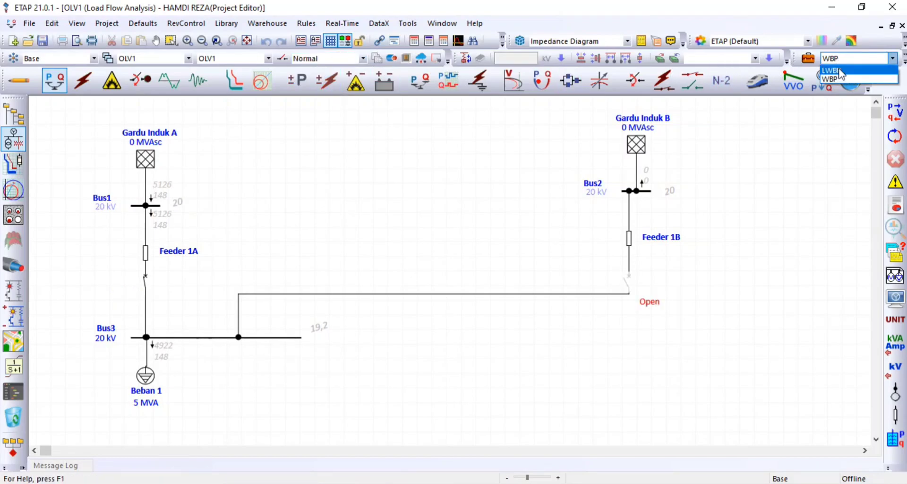
{"action": "left_click", "coordinate": [835, 70]}
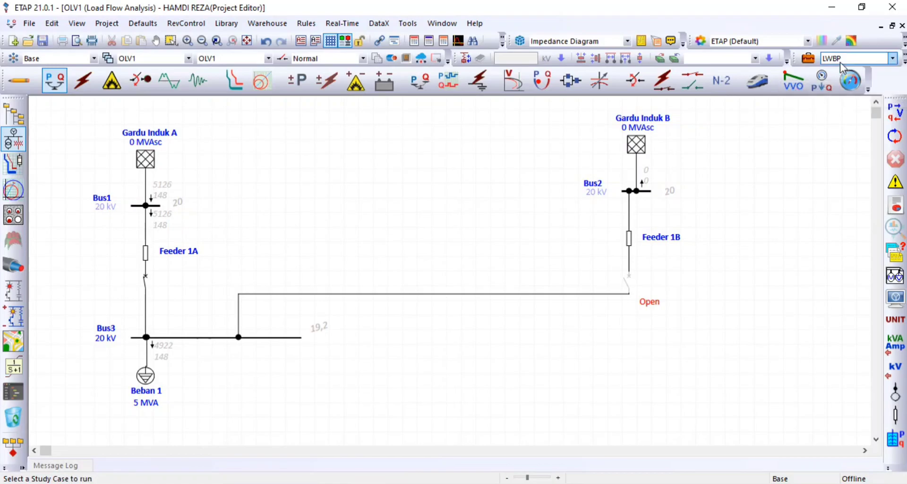